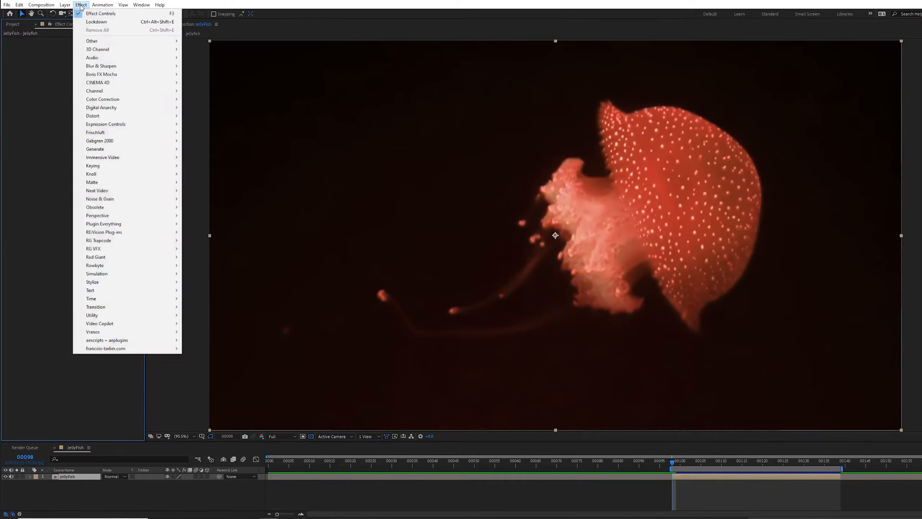
- Apply the Vranos Lockdown effect to the jellyfish layer and pre-compose the layer with Lockdown's own Pre-Compose option
{"action": "mouse_move", "coordinate": [138, 333]}
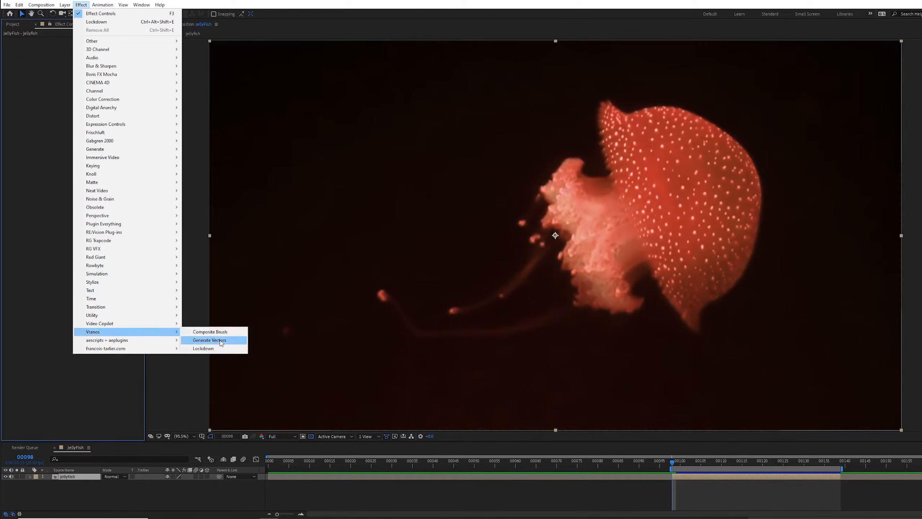
{"action": "left_click", "coordinate": [212, 348]}
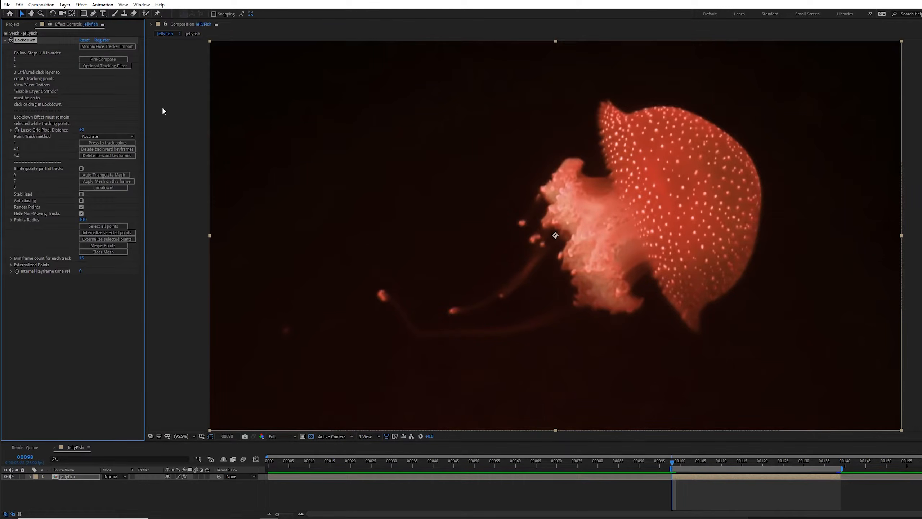
{"action": "left_click", "coordinate": [80, 477]}
{"action": "key", "text": "s"}
{"action": "key", "text": "s"}
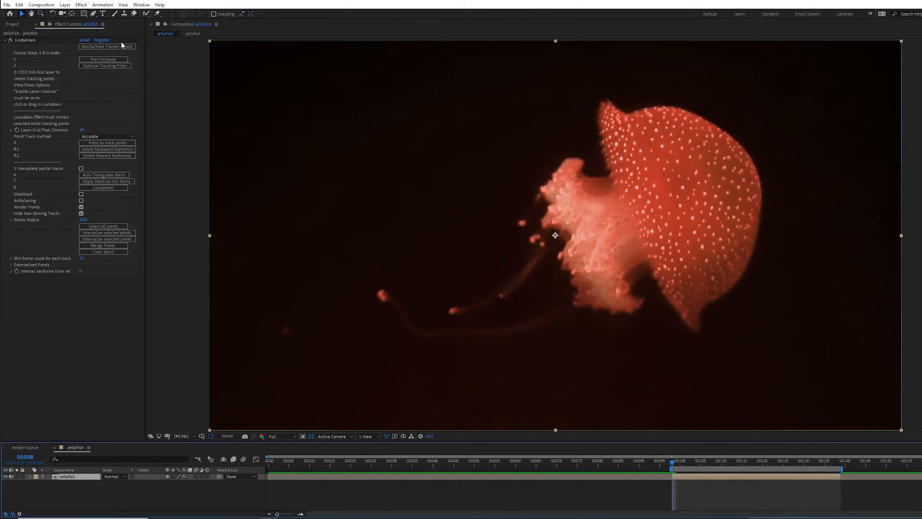
{"action": "left_click", "coordinate": [111, 59]}
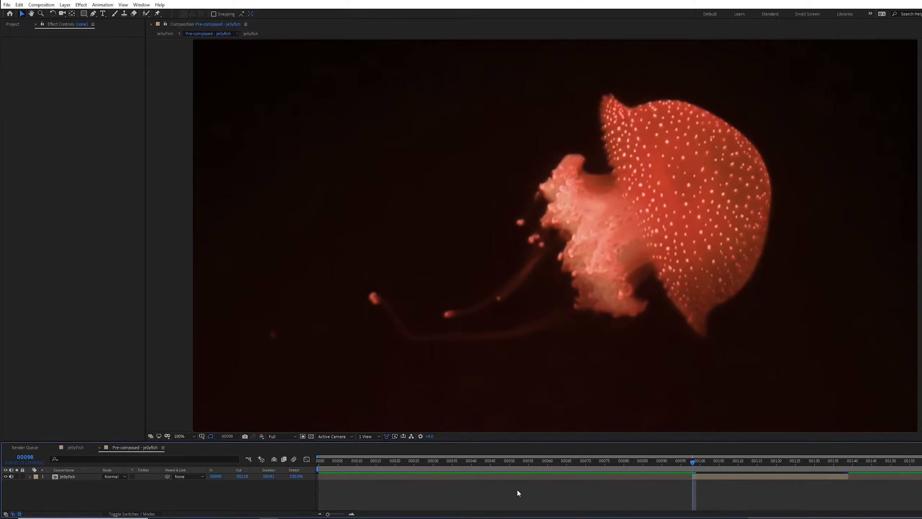
{"action": "left_click", "coordinate": [732, 477]}
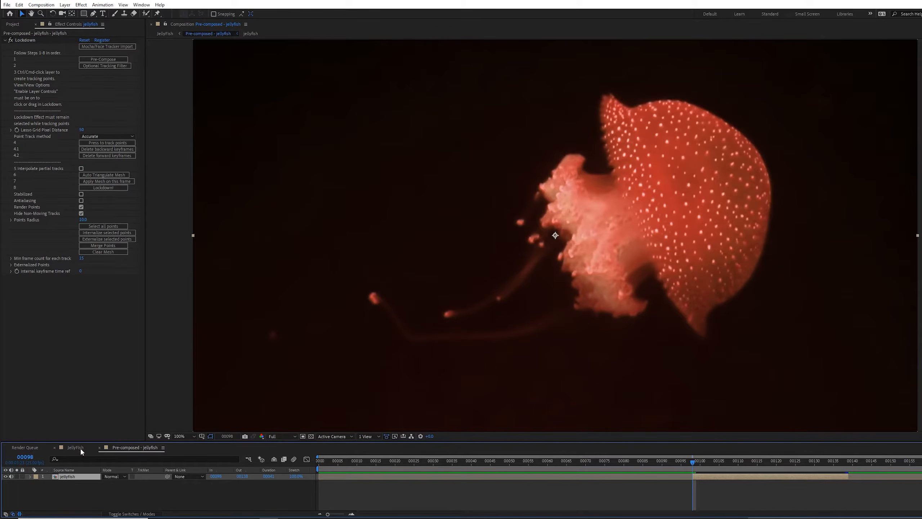
- With the Lockdown effect selected, place individual tracking points on the jellyfish's bell and lasso a grid of points across it
{"action": "left_click", "coordinate": [44, 43]}
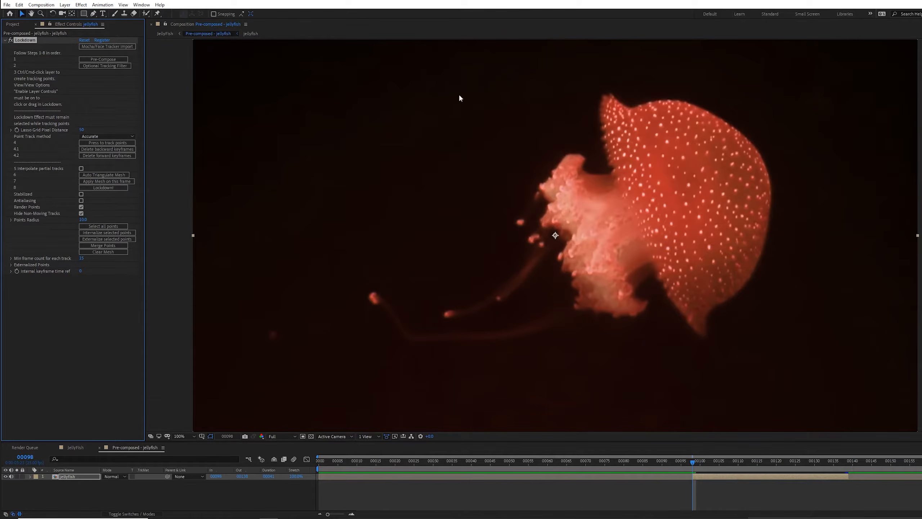
{"action": "left_click", "coordinate": [652, 112], "text": "ctrl"}
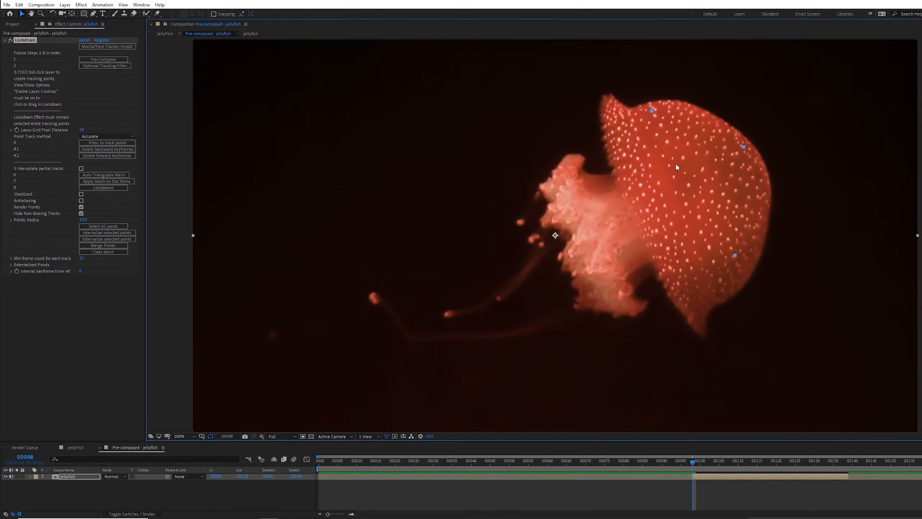
{"action": "mouse_move", "coordinate": [663, 118]}
{"action": "left_mouse_down"}
{"action": "mouse_move", "coordinate": [643, 152]}
{"action": "mouse_move", "coordinate": [687, 224]}
{"action": "mouse_move", "coordinate": [736, 210]}
{"action": "left_mouse_up"}
- Try a Lasso Grid Pixel Distance of 25 by lassoing points near the upper edge of the bell, and restore the distance to 50
{"action": "left_click", "coordinate": [82, 129]}
{"action": "type", "text": "25"}
{"action": "key", "text": "Return"}
{"action": "mouse_move", "coordinate": [659, 130]}
{"action": "left_mouse_down"}
{"action": "mouse_move", "coordinate": [669, 219]}
{"action": "mouse_move", "coordinate": [743, 197]}
{"action": "mouse_move", "coordinate": [719, 136]}
{"action": "mouse_move", "coordinate": [691, 119]}
{"action": "left_mouse_up"}
{"action": "mouse_move", "coordinate": [640, 116]}
{"action": "left_mouse_down"}
{"action": "mouse_move", "coordinate": [619, 186]}
{"action": "mouse_move", "coordinate": [664, 226]}
{"action": "mouse_move", "coordinate": [736, 223]}
{"action": "mouse_move", "coordinate": [750, 204]}
{"action": "mouse_move", "coordinate": [749, 156]}
{"action": "mouse_move", "coordinate": [741, 131]}
{"action": "mouse_move", "coordinate": [700, 111]}
{"action": "left_mouse_up"}
{"action": "left_click", "coordinate": [82, 129]}
{"action": "key", "text": "Return"}
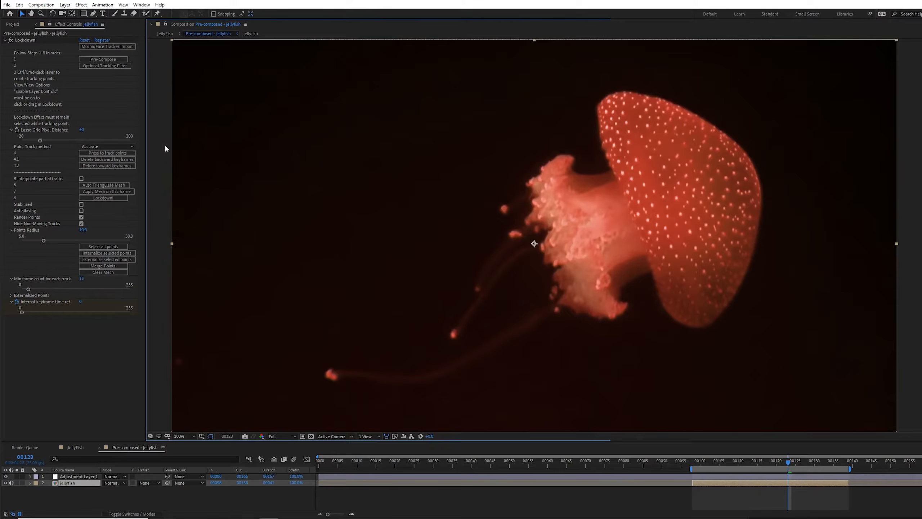
- Set Lockdown's Point Track method to Connected Vectors and keep the Vector Tracking method at Extremely Accurate
{"action": "left_click", "coordinate": [119, 146]}
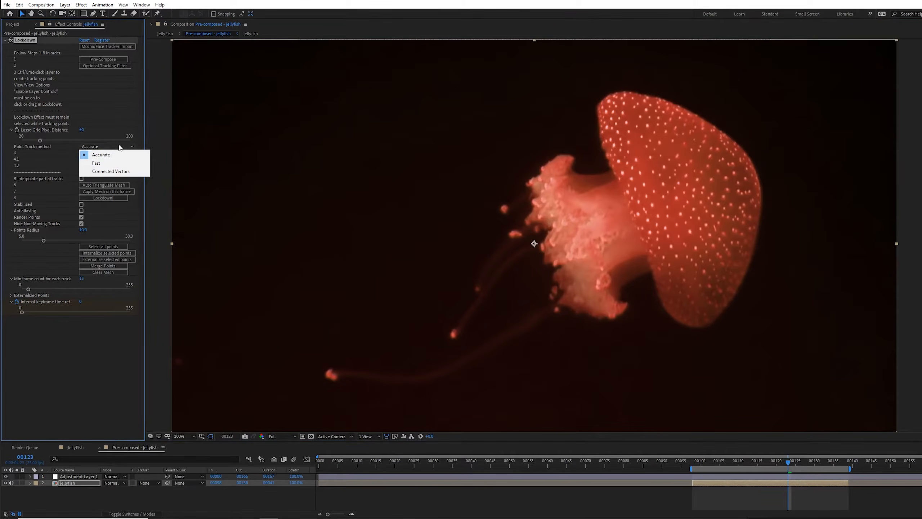
{"action": "left_click", "coordinate": [120, 170]}
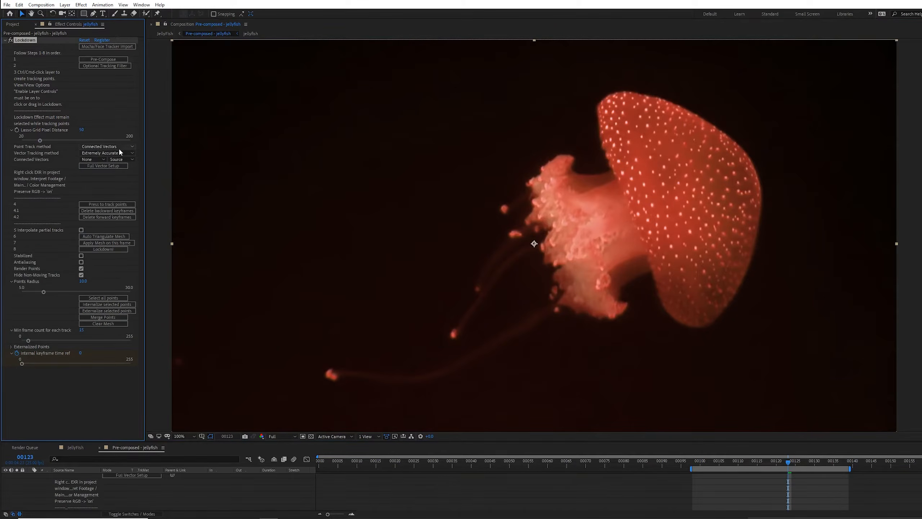
{"action": "left_click", "coordinate": [120, 152]}
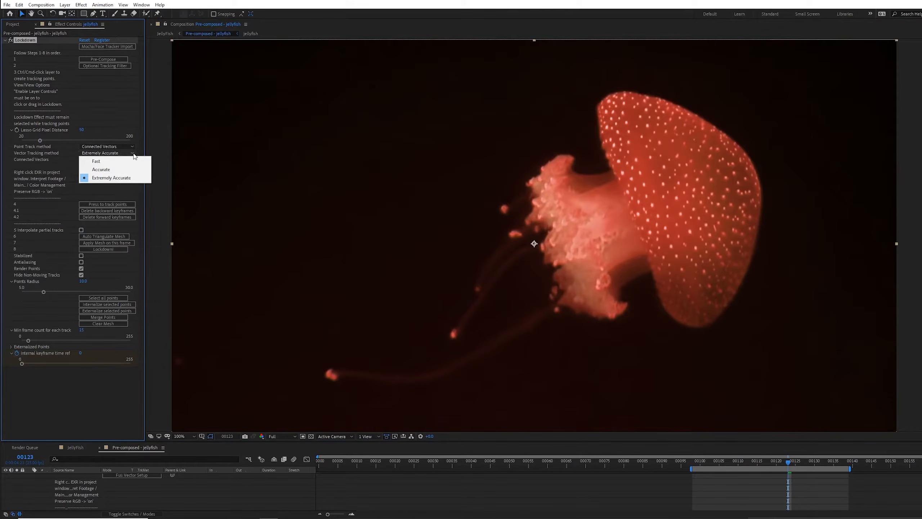
{"action": "left_click", "coordinate": [133, 153]}
- Collapse the jellyfish layer's properties, delete the adjustment layer above it, and reselect the Lockdown effect
{"action": "scroll", "coordinate": [49, 491], "scroll_direction": "up", "scroll_amount": 10}
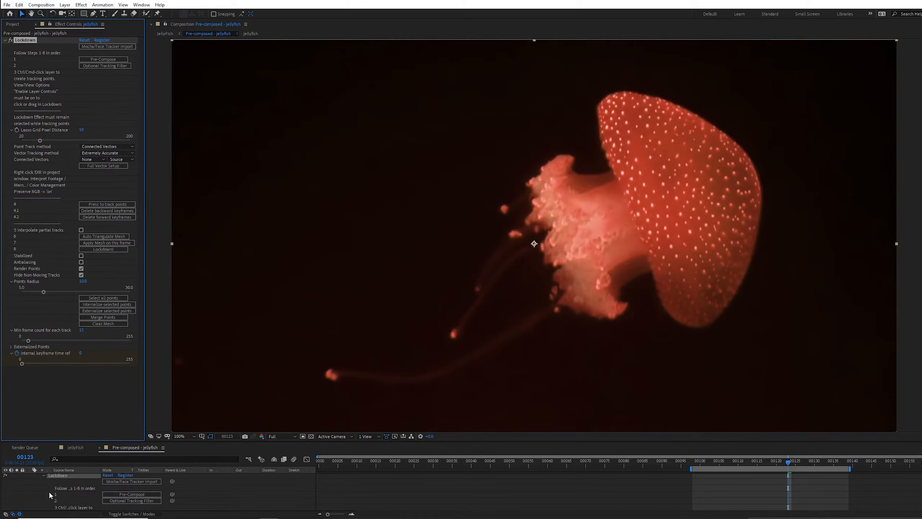
{"action": "left_click", "coordinate": [31, 483]}
{"action": "left_click", "coordinate": [58, 476]}
{"action": "key", "text": "Delete"}
{"action": "left_click", "coordinate": [42, 87]}
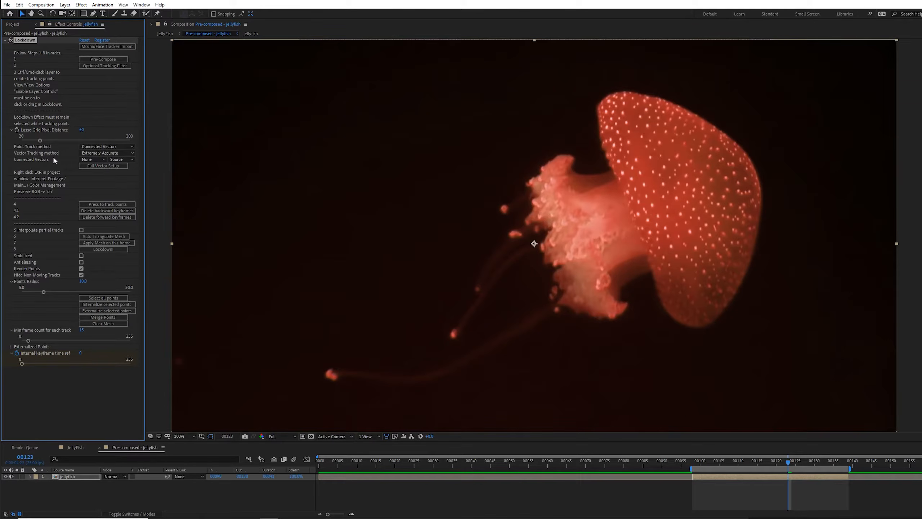
- Run Lockdown's Full Vector Setup, acknowledge its alerts, and review the queued render's output module settings without changing them
{"action": "left_click", "coordinate": [102, 167]}
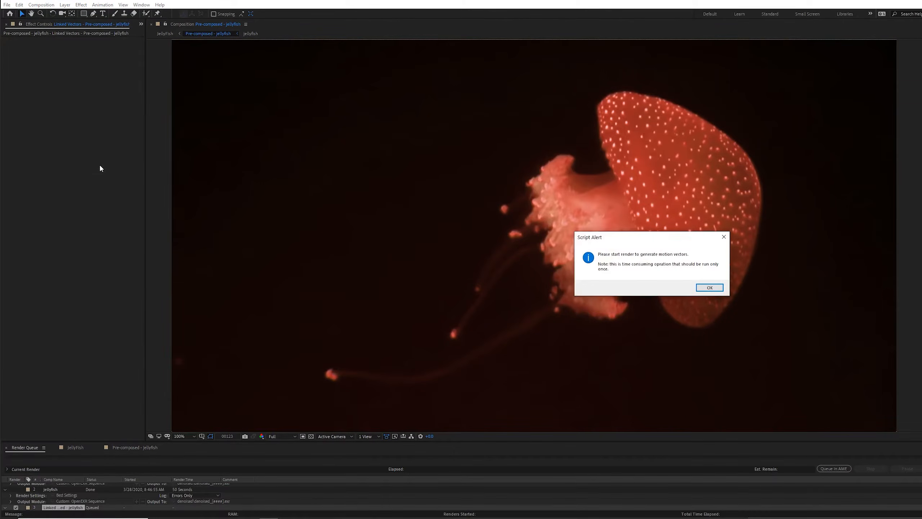
{"action": "left_click", "coordinate": [707, 287]}
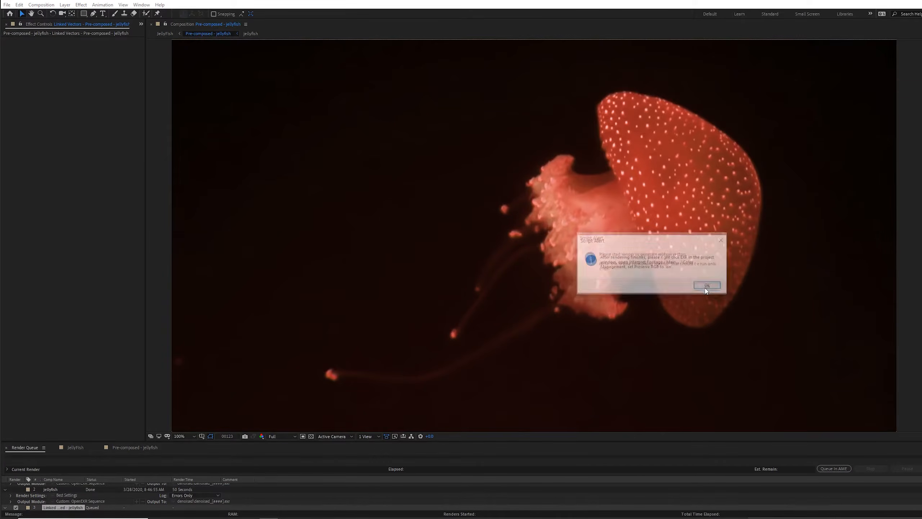
{"action": "left_click", "coordinate": [707, 286]}
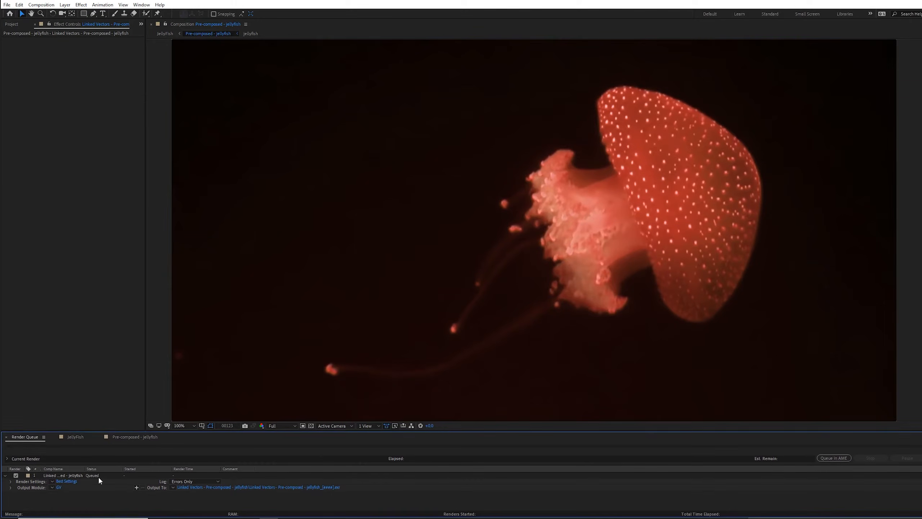
{"action": "left_click", "coordinate": [59, 487]}
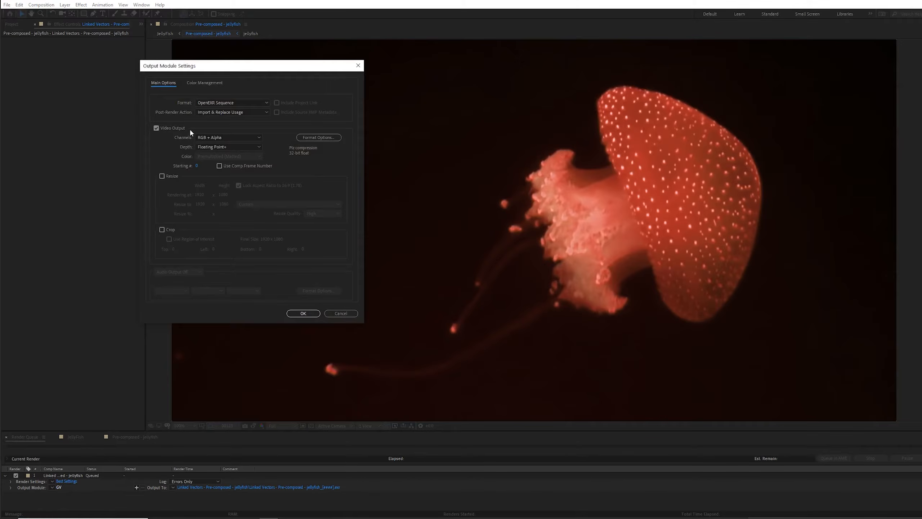
{"action": "left_click", "coordinate": [342, 313]}
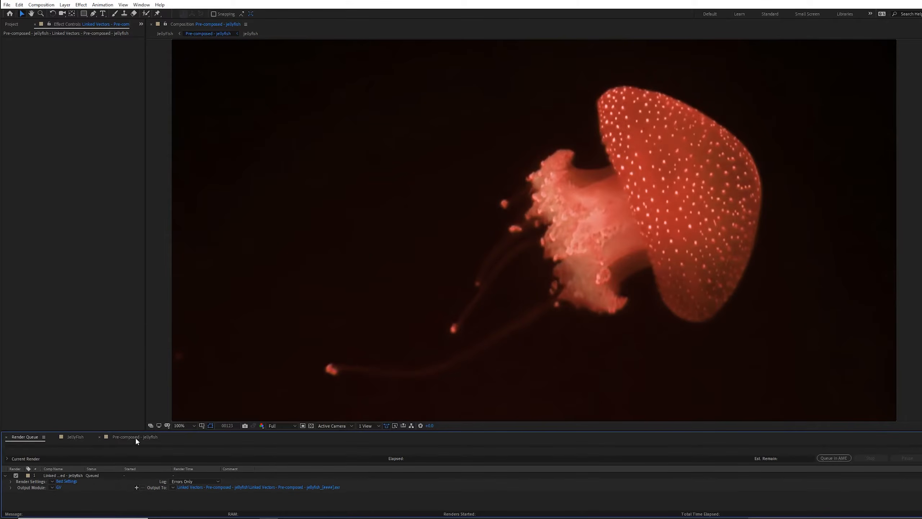
- Open the queued linked vectors comp and apply Levels to its Vectors layer with Input Black 0.497 and Input White 0.503
{"action": "double_click", "coordinate": [59, 475]}
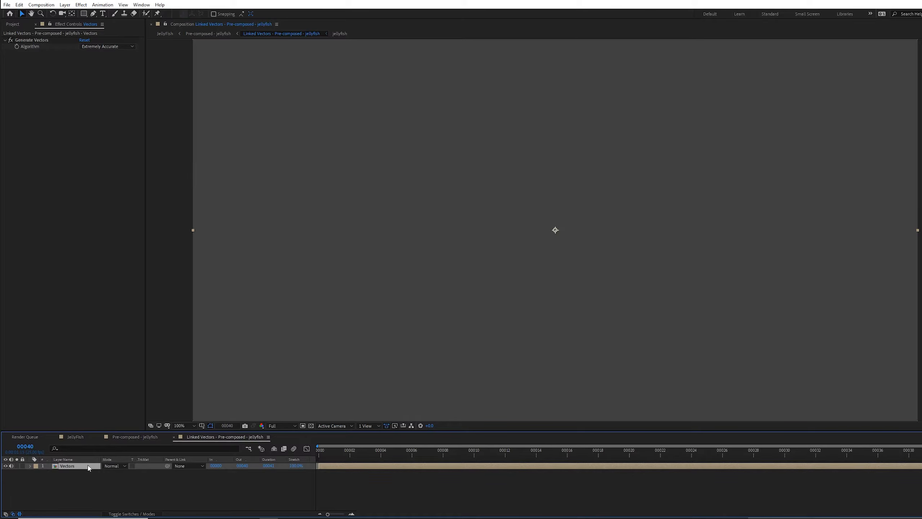
{"action": "left_click", "coordinate": [87, 8]}
{"action": "mouse_move", "coordinate": [147, 99]}
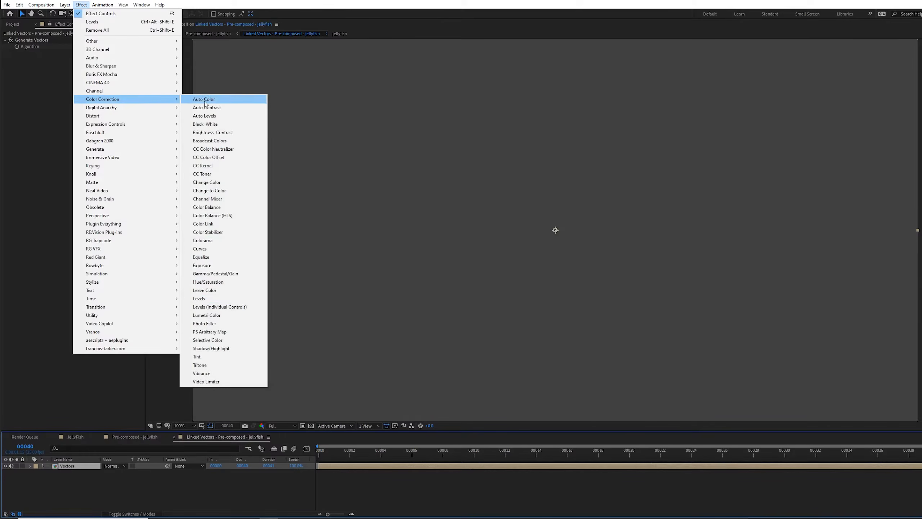
{"action": "left_click", "coordinate": [198, 298]}
{"action": "left_click", "coordinate": [85, 112]}
{"action": "type", "text": ".497"}
{"action": "key", "text": "Tab"}
{"action": "type", "text": ".503"}
- Add a second Levels effect to the Vectors layer with Input Black about 0.38 and Input White about 0.62
{"action": "key", "text": "ctrl+alt+shift+e"}
{"action": "left_click_drag", "start_coordinate": [23, 200], "coordinate": [59, 200]}
{"action": "left_click_drag", "start_coordinate": [118, 200], "coordinate": [83, 201]}
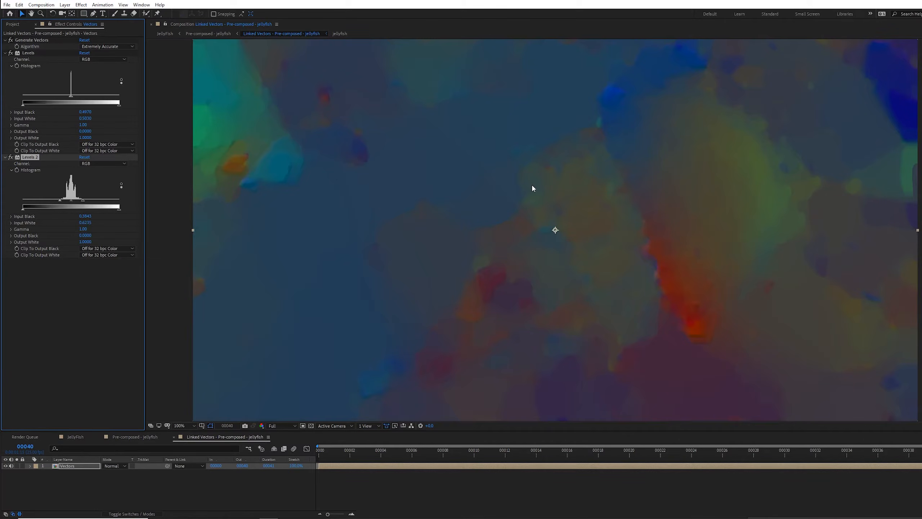
- Preview the contrast-boosted motion vectors and delete both Levels effects from the Vectors layer
{"action": "key", "text": "space"}
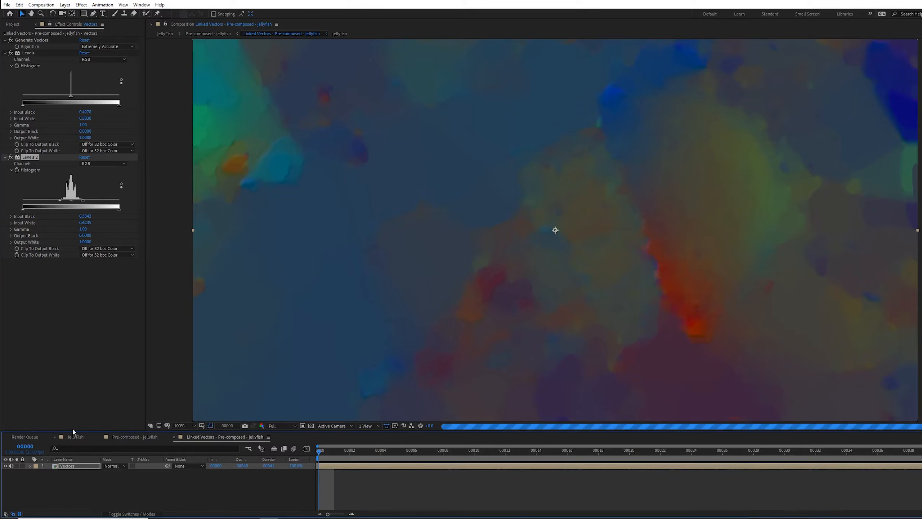
{"action": "left_click", "coordinate": [33, 54]}
{"action": "key", "text": "Delete"}
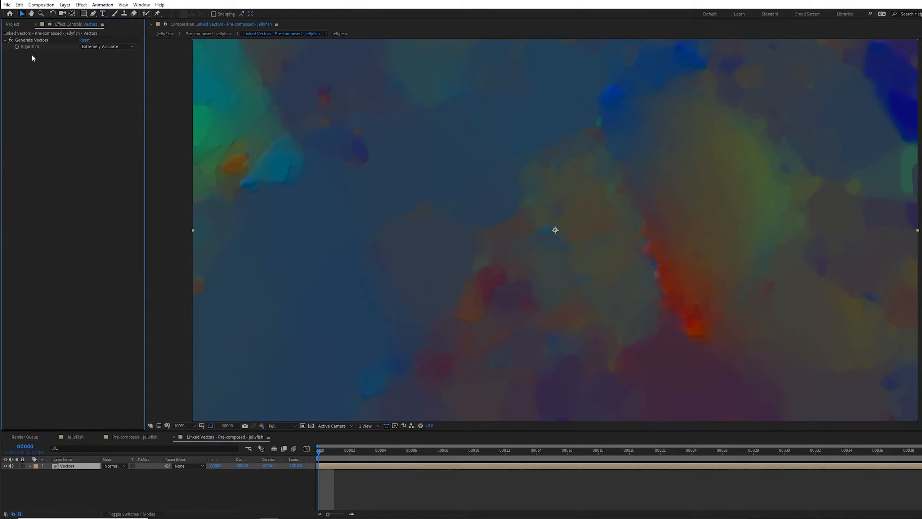
- Return to the pre-composed jellyfish comp and check which layer Lockdown uses for Connected Vectors
{"action": "left_click", "coordinate": [127, 438]}
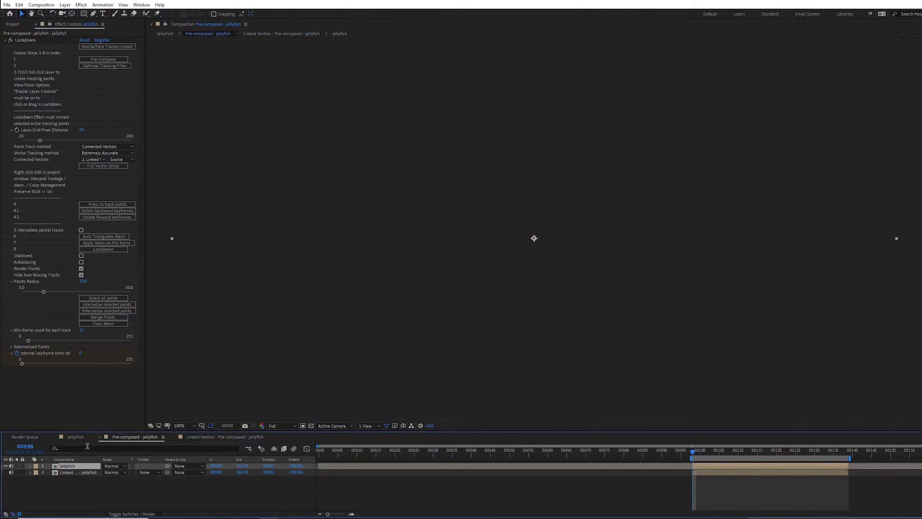
{"action": "left_click", "coordinate": [24, 39]}
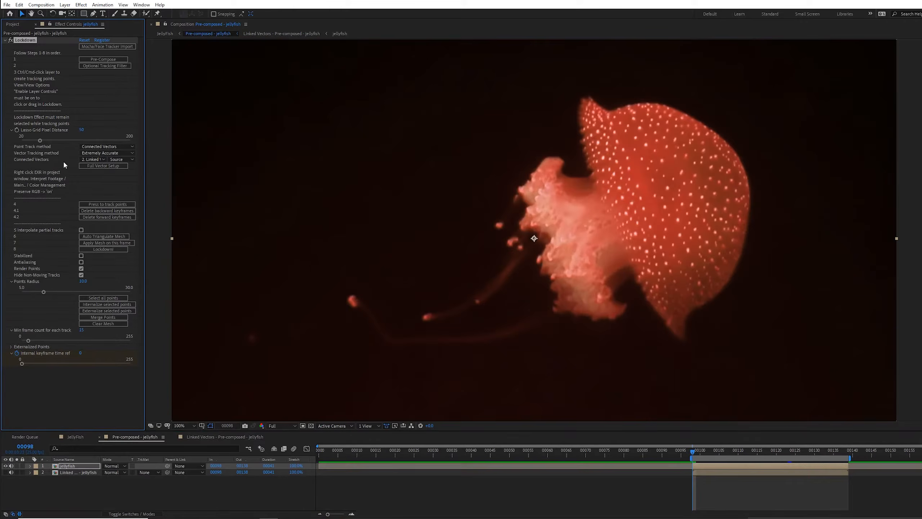
{"action": "left_click", "coordinate": [83, 161]}
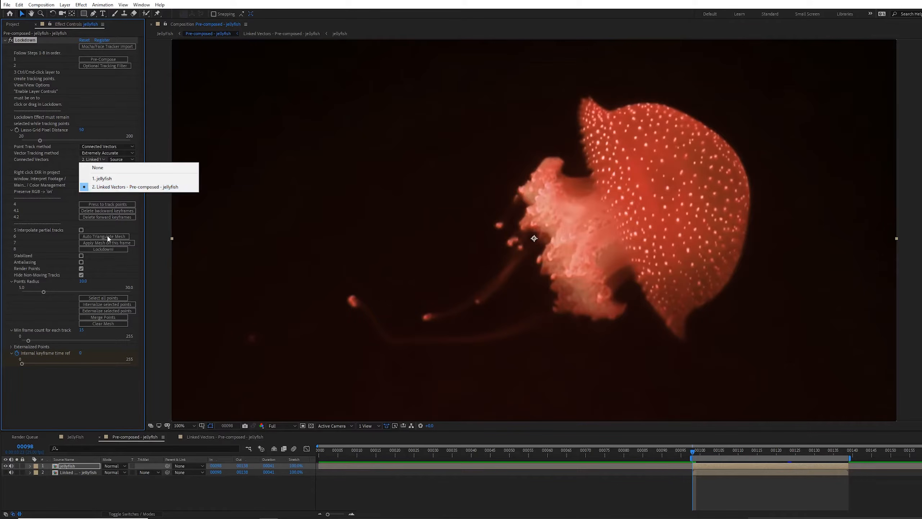
- Accept the OpenEXR Sequence output settings with Import & Replace Usage for the queued linked vectors comp and render it
{"action": "left_click", "coordinate": [25, 438]}
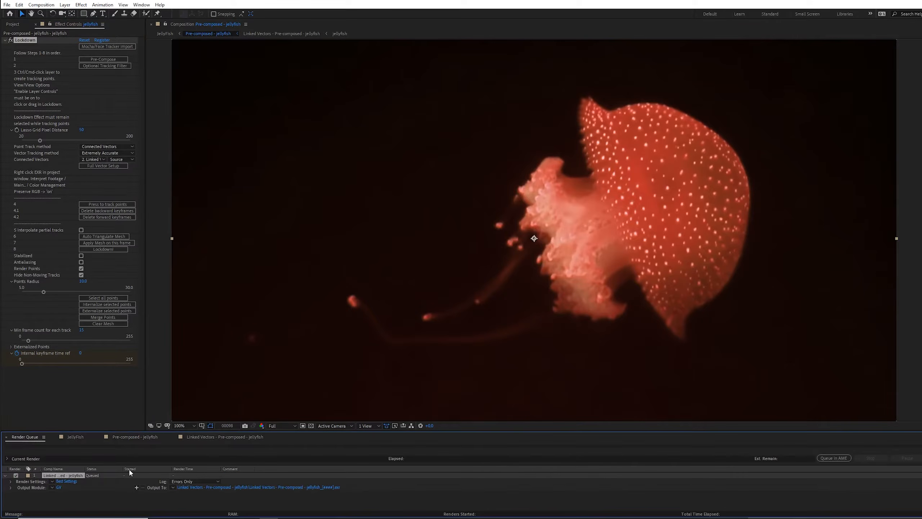
{"action": "left_click", "coordinate": [60, 487]}
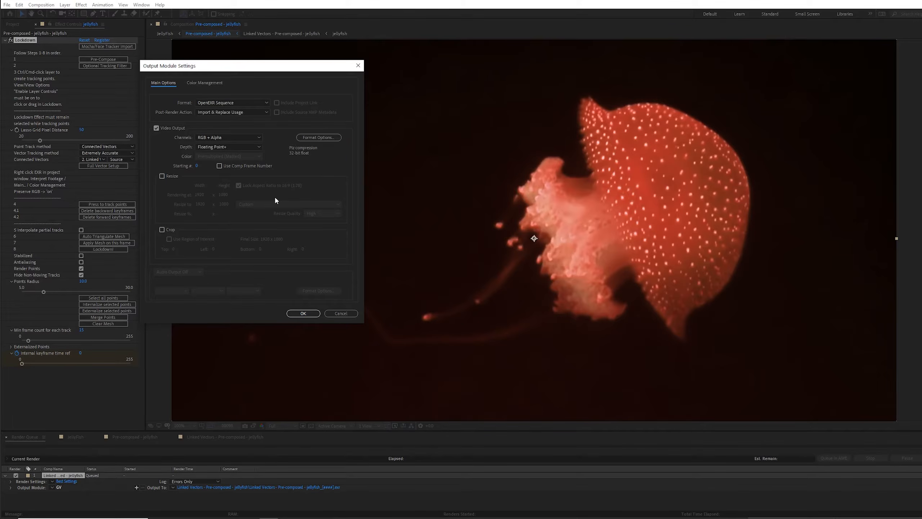
{"action": "left_click", "coordinate": [303, 313]}
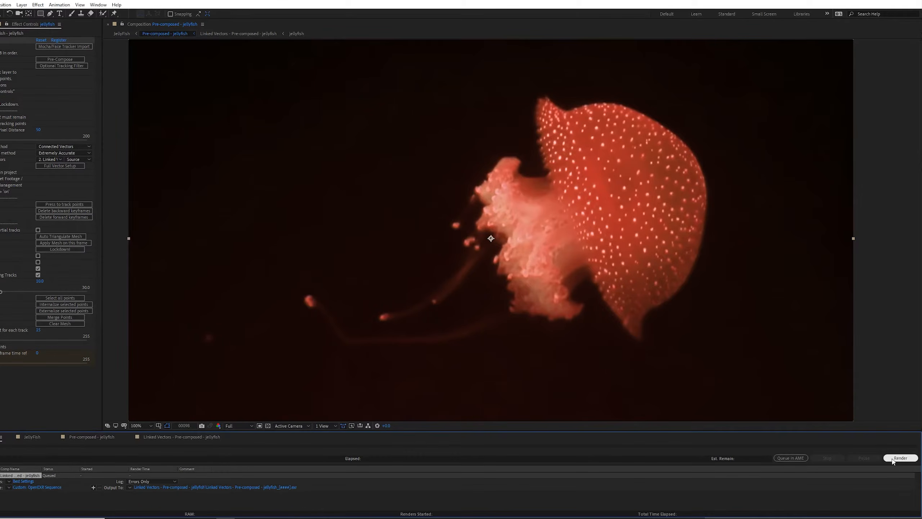
{"action": "left_click", "coordinate": [893, 459]}
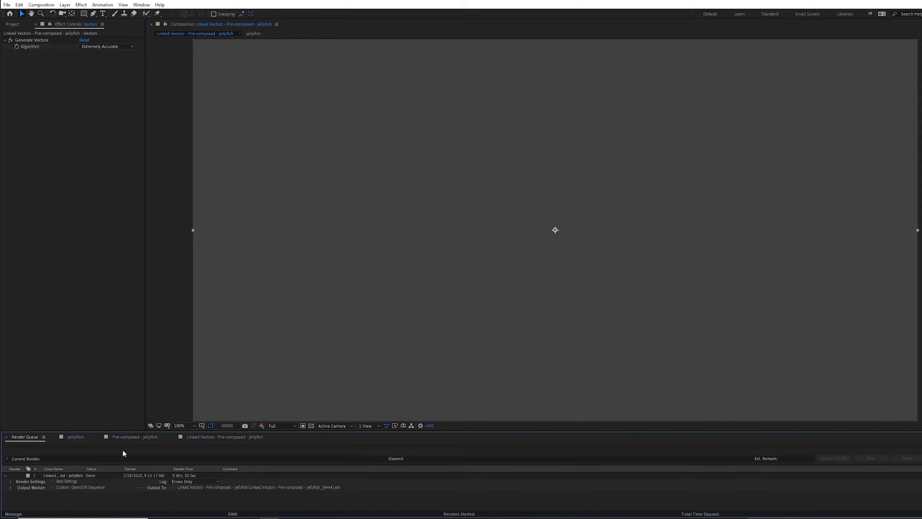
- In the pre-composed jellyfish comp, check the replaced linked vectors layer and Lockdown's Connected Vectors source
{"action": "left_click", "coordinate": [128, 436]}
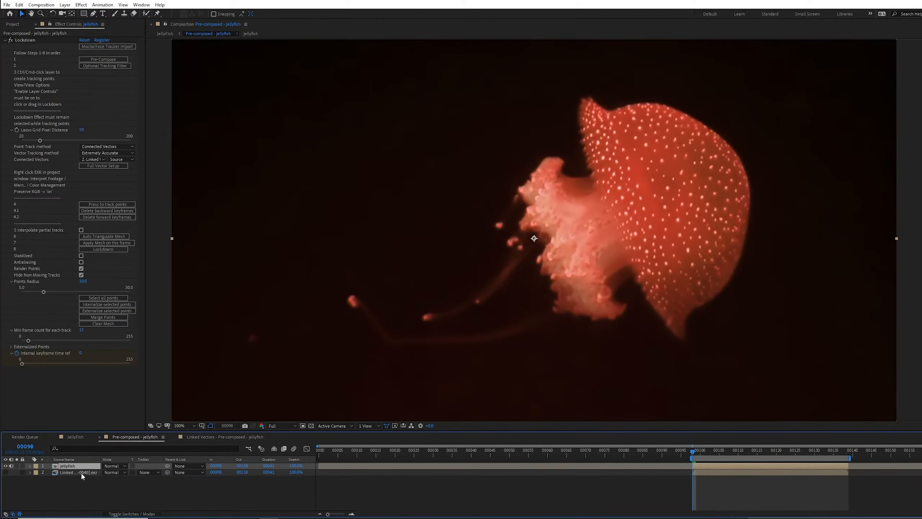
{"action": "left_click", "coordinate": [81, 473]}
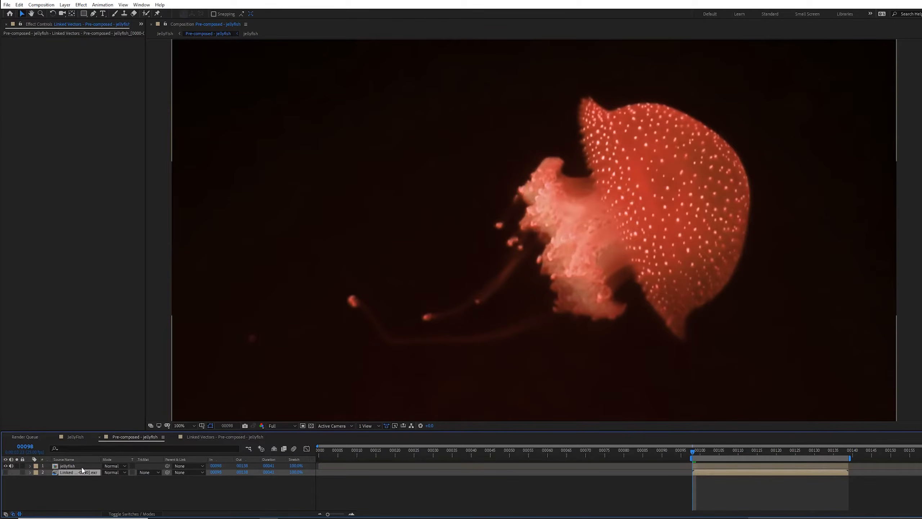
{"action": "left_click", "coordinate": [83, 468]}
{"action": "left_click", "coordinate": [89, 160]}
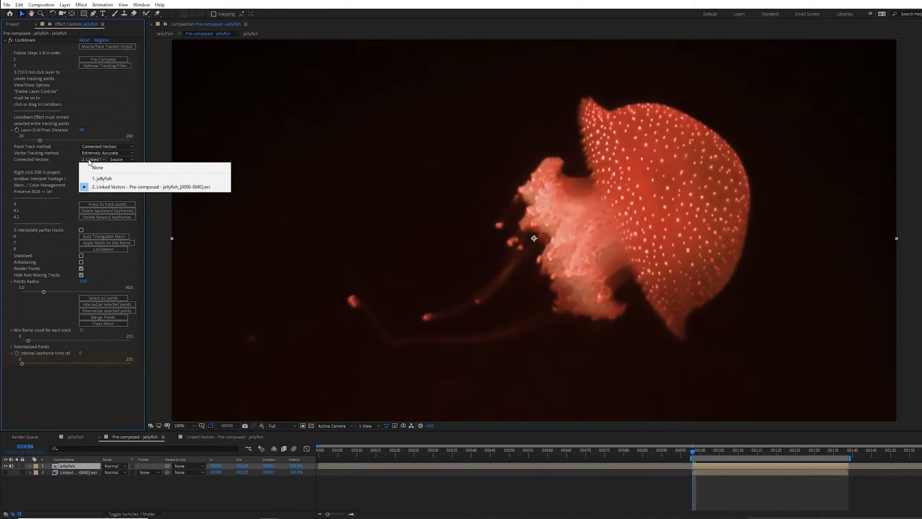
{"action": "left_click", "coordinate": [52, 164]}
- Reveal the Linked Vectors EXR layer's source in the project and enable Preserve RGB in its footage interpretation settings
{"action": "right_click", "coordinate": [67, 471]}
{"action": "mouse_move", "coordinate": [133, 412]}
{"action": "left_click", "coordinate": [177, 420]}
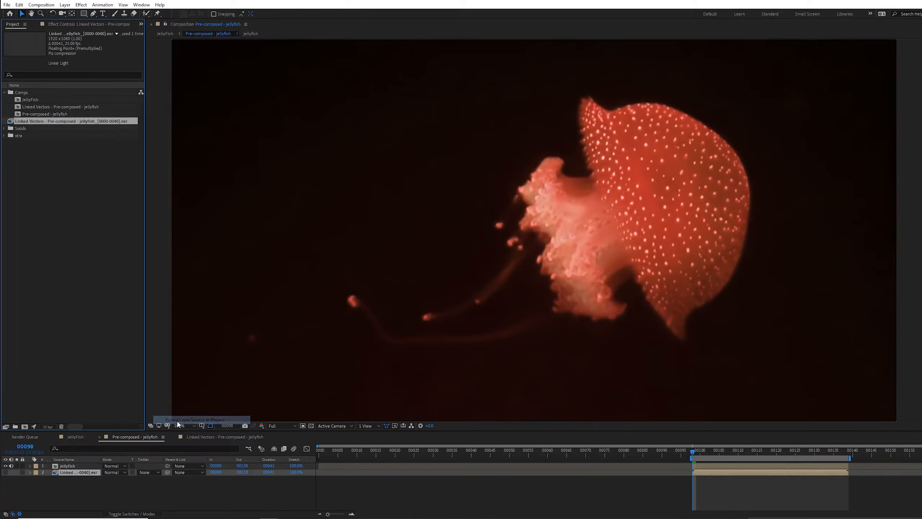
{"action": "right_click", "coordinate": [73, 121]}
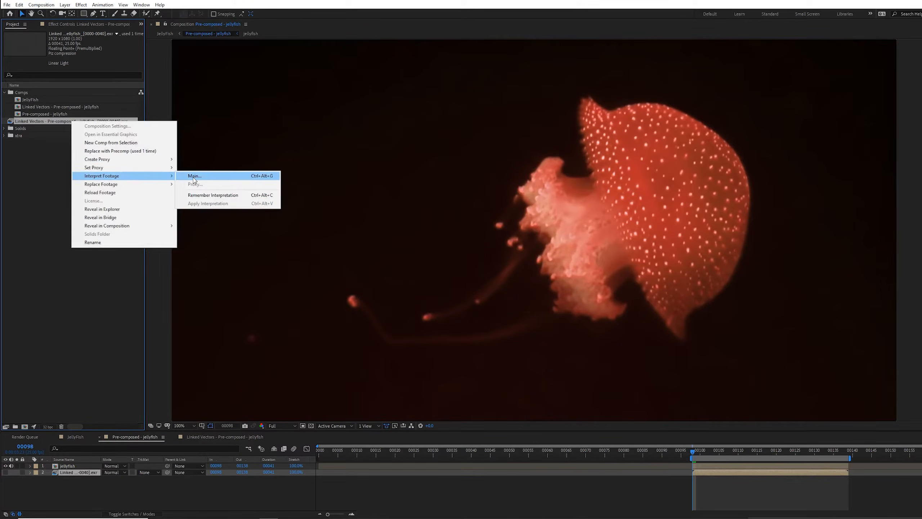
{"action": "left_click", "coordinate": [193, 176]}
{"action": "left_click", "coordinate": [497, 95]}
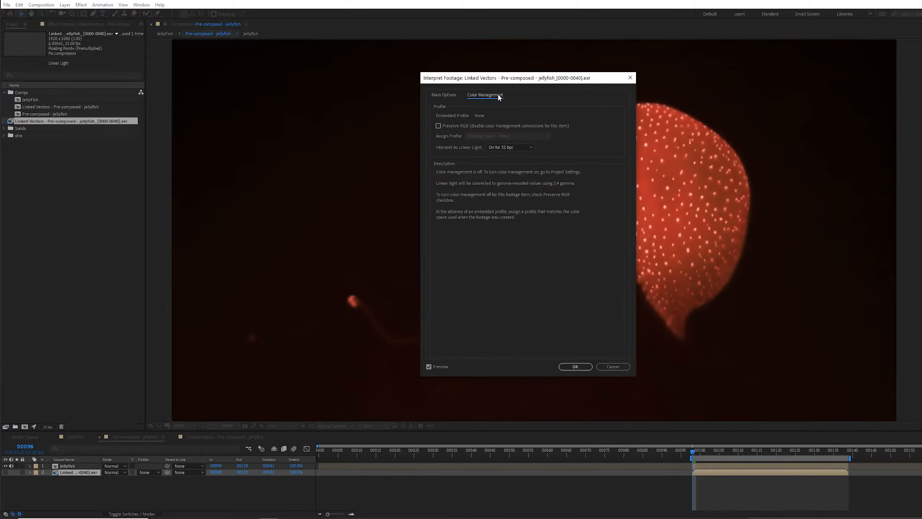
{"action": "left_click", "coordinate": [453, 125]}
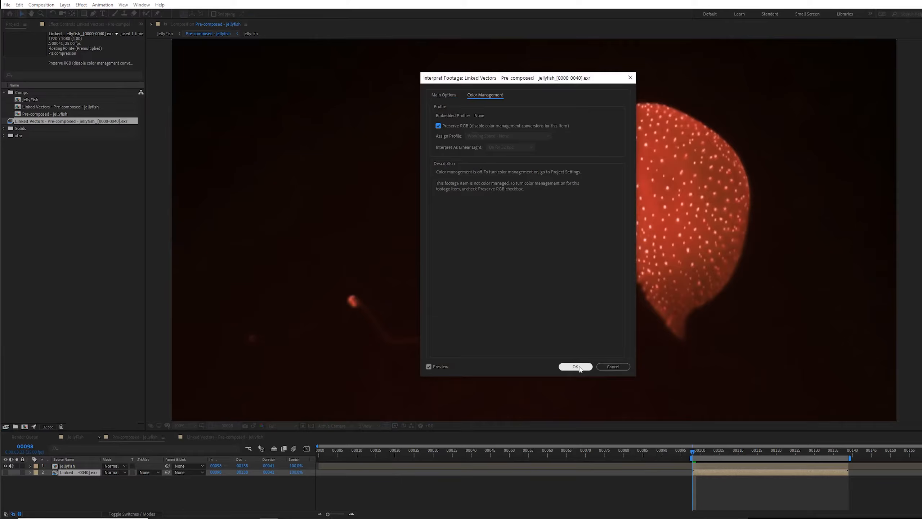
{"action": "left_click", "coordinate": [578, 366]}
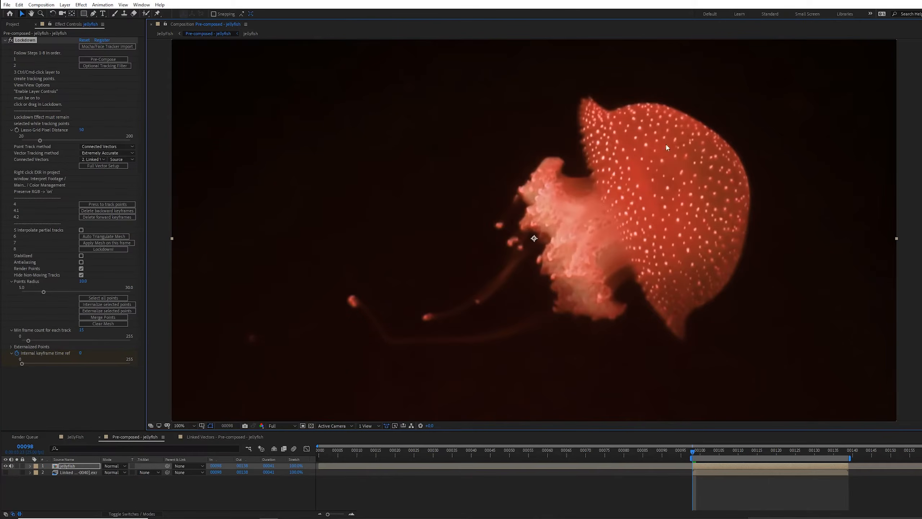
- Lasso an area of the spotted bell to create tracking points, track them and preview the result
{"action": "mouse_move", "coordinate": [683, 144]}
{"action": "left_mouse_down"}
{"action": "mouse_move", "coordinate": [638, 226]}
{"action": "mouse_move", "coordinate": [688, 264]}
{"action": "mouse_move", "coordinate": [730, 225]}
{"action": "mouse_move", "coordinate": [708, 148]}
{"action": "left_mouse_up"}
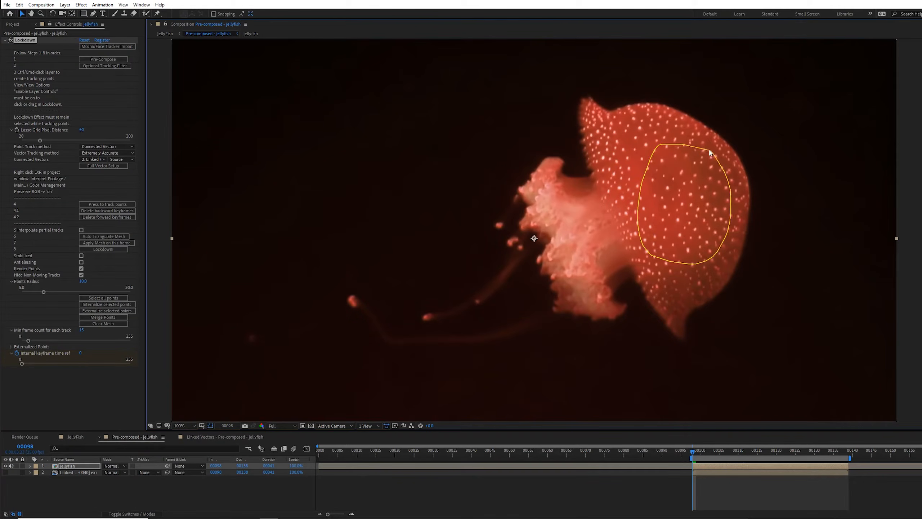
{"action": "left_click", "coordinate": [132, 204]}
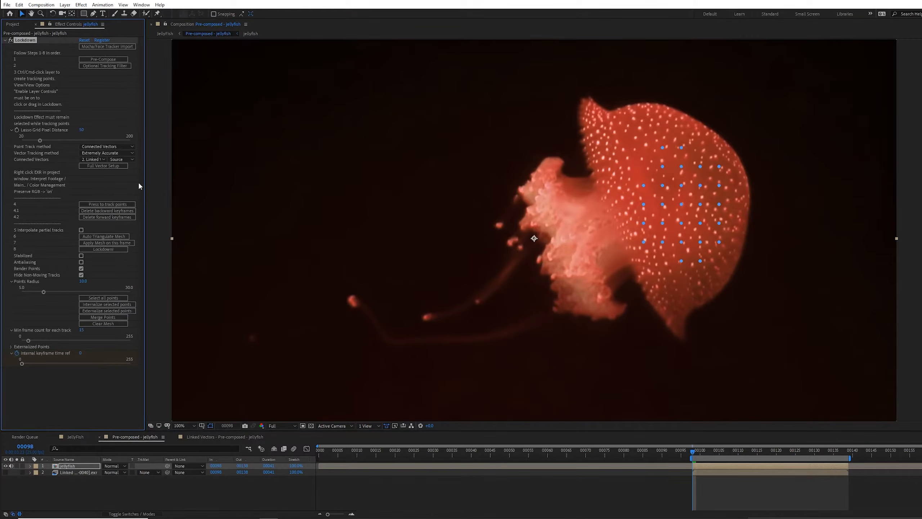
{"action": "key", "text": "space"}
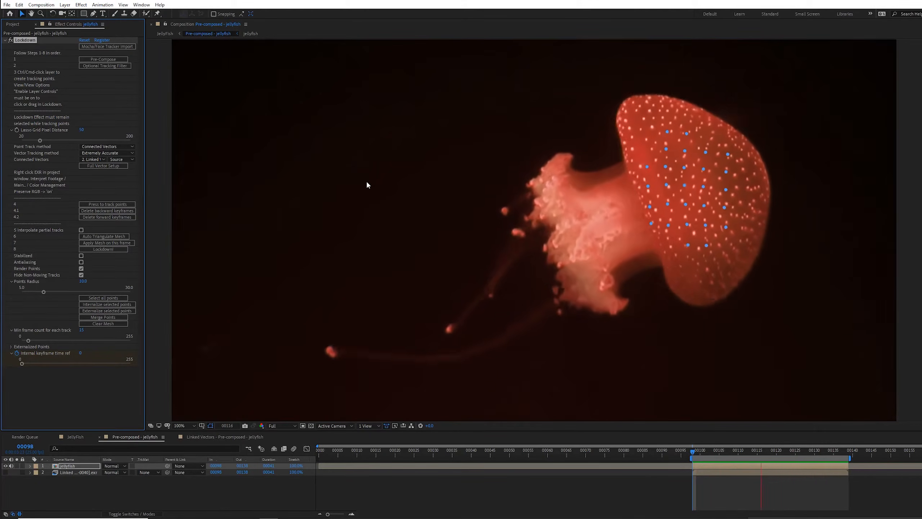
{"action": "key", "text": "space"}
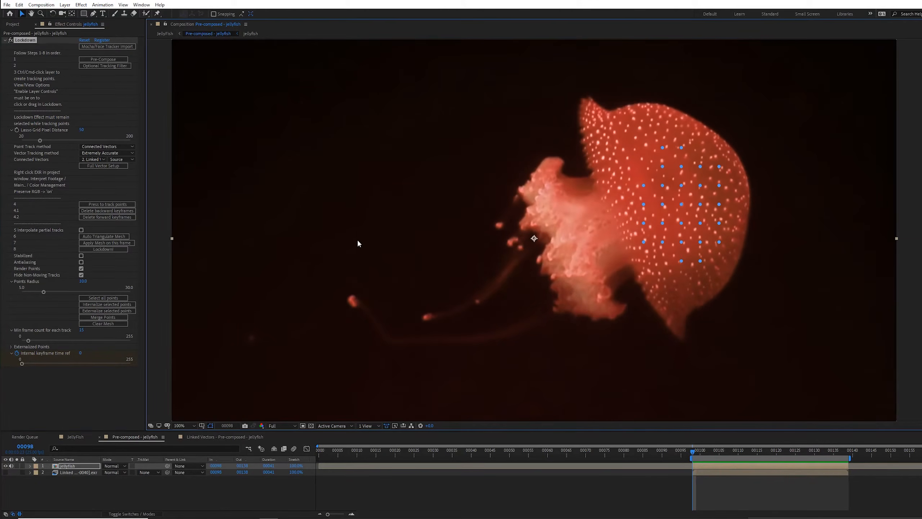
- Set the Lasso Grid Pixel Distance to 25 and lasso a dense grid of tracking points around the whole jellyfish body
{"action": "left_click", "coordinate": [83, 131]}
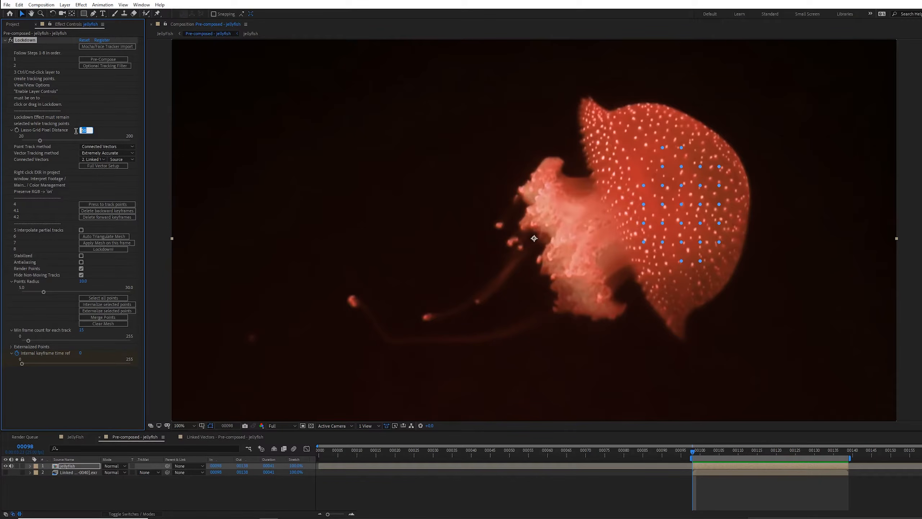
{"action": "left_click", "coordinate": [107, 135]}
{"action": "left_click", "coordinate": [34, 40]}
{"action": "mouse_move", "coordinate": [629, 110]}
{"action": "left_mouse_down"}
{"action": "mouse_move", "coordinate": [567, 129]}
{"action": "mouse_move", "coordinate": [750, 172]}
{"action": "mouse_move", "coordinate": [637, 102]}
{"action": "left_mouse_up"}
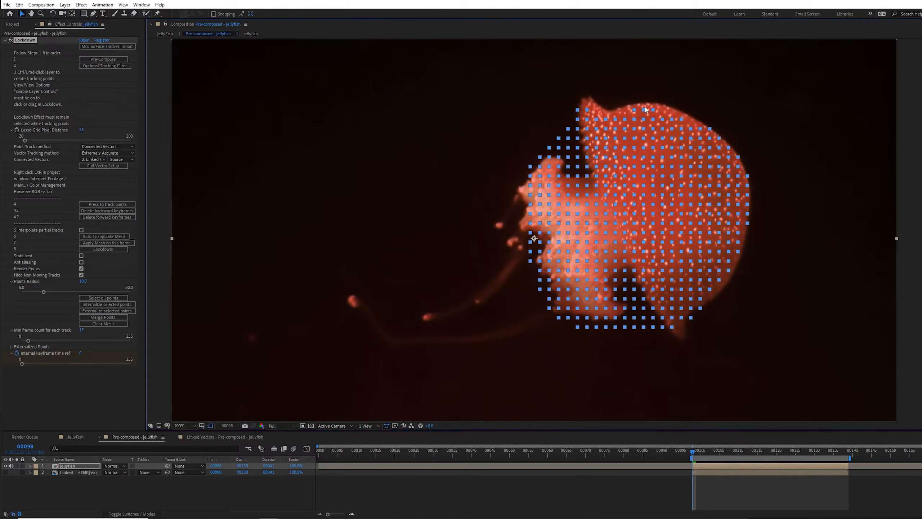
- Remove the tracking points in the two empty gaps between bell and arms, track the remaining points and preview them
{"action": "mouse_move", "coordinate": [679, 333]}
{"action": "left_mouse_down"}
{"action": "mouse_move", "coordinate": [615, 271]}
{"action": "mouse_move", "coordinate": [655, 334]}
{"action": "left_mouse_up"}
{"action": "mouse_move", "coordinate": [524, 145]}
{"action": "left_mouse_down"}
{"action": "mouse_move", "coordinate": [565, 174]}
{"action": "mouse_move", "coordinate": [554, 113]}
{"action": "left_mouse_up"}
{"action": "left_click", "coordinate": [118, 204]}
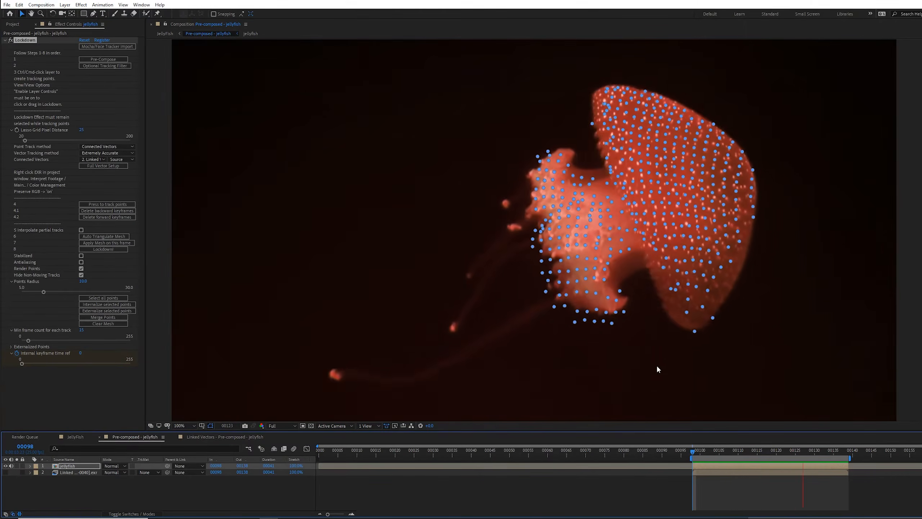
{"action": "left_click_drag", "start_coordinate": [703, 449], "coordinate": [695, 450]}
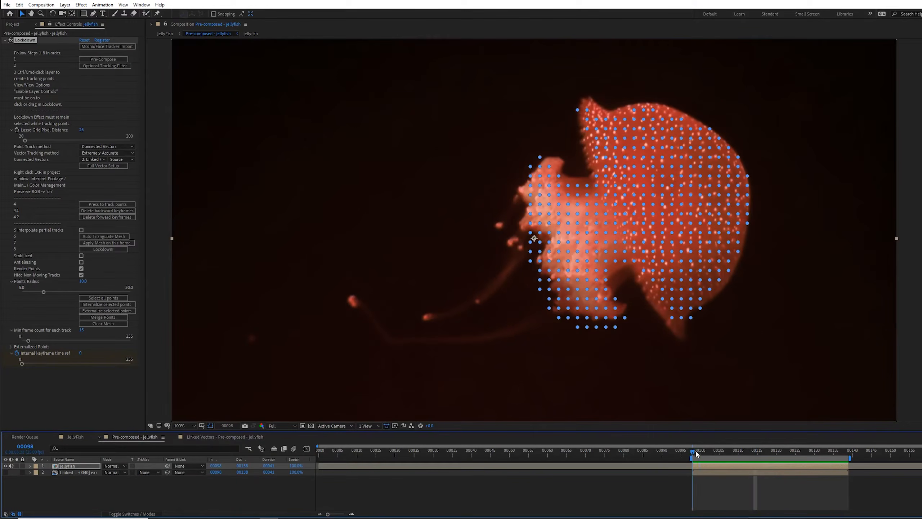
- Auto-triangulate the mesh, cut away the triangles spanning both gaps between bell and arms, and apply the mesh on this frame
{"action": "left_click", "coordinate": [123, 237]}
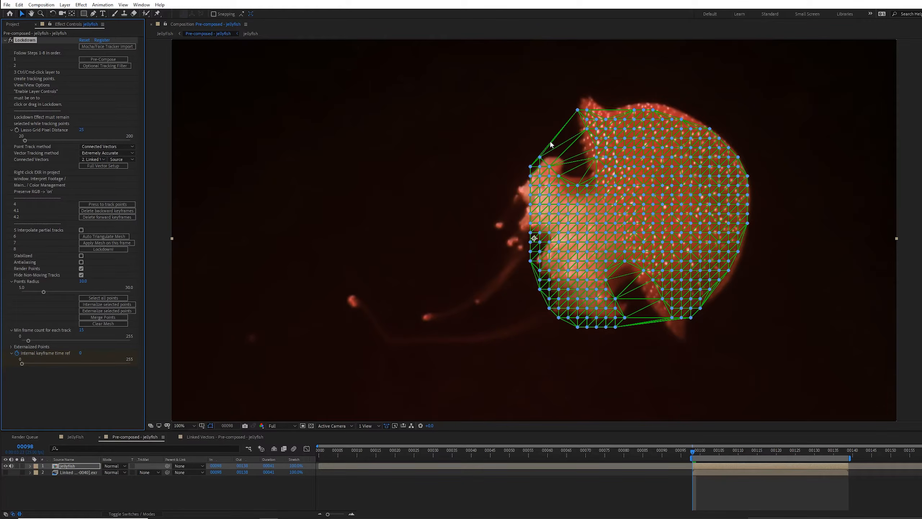
{"action": "left_click_drag", "start_coordinate": [551, 142], "coordinate": [589, 174]}
{"action": "left_click_drag", "start_coordinate": [612, 267], "coordinate": [647, 327]}
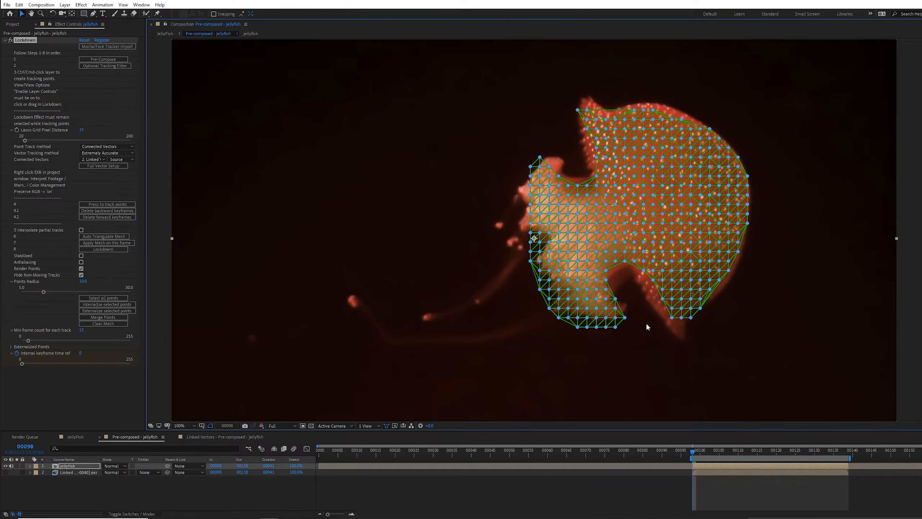
{"action": "left_click", "coordinate": [132, 243]}
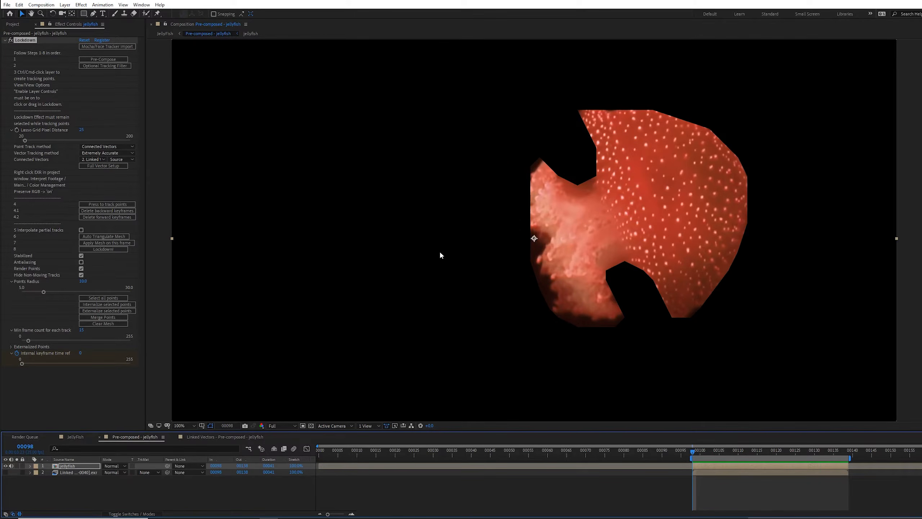
- Preview the stabilized jellyfish mesh and lock down the clip
{"action": "key", "text": "space"}
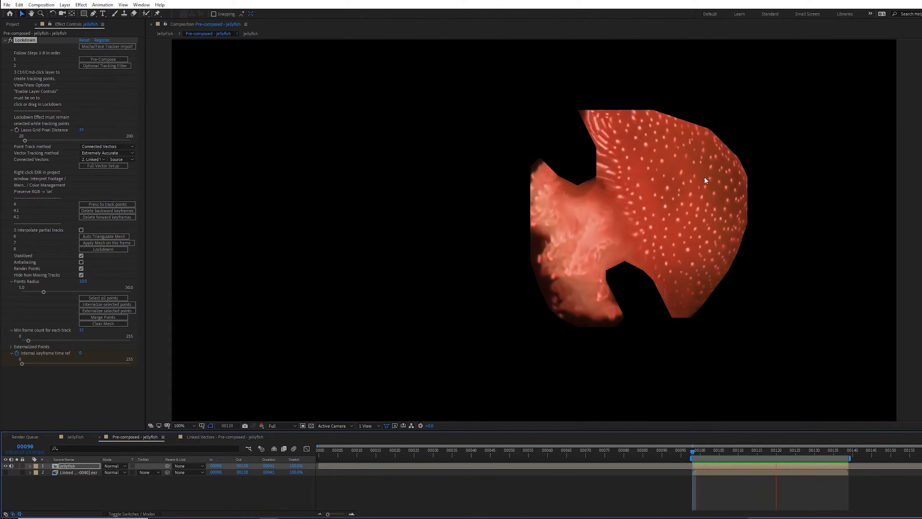
{"action": "key", "text": "space"}
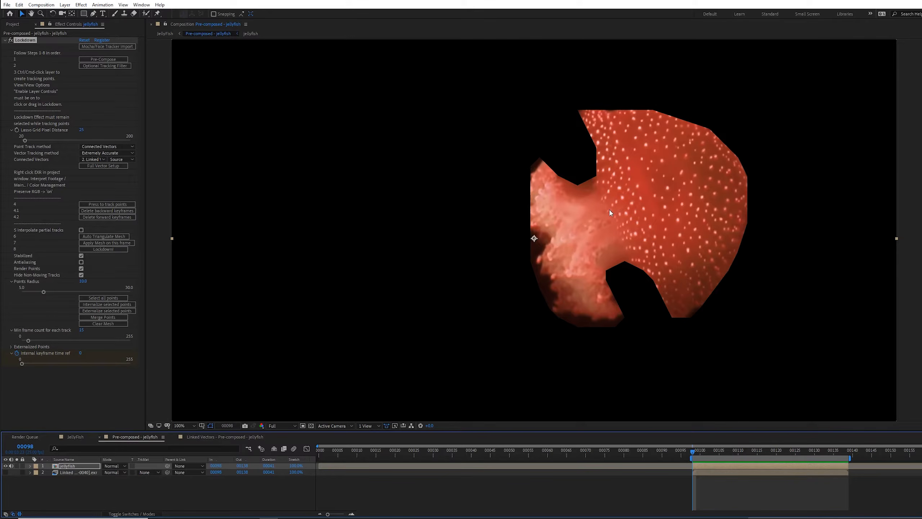
{"action": "left_click", "coordinate": [102, 249]}
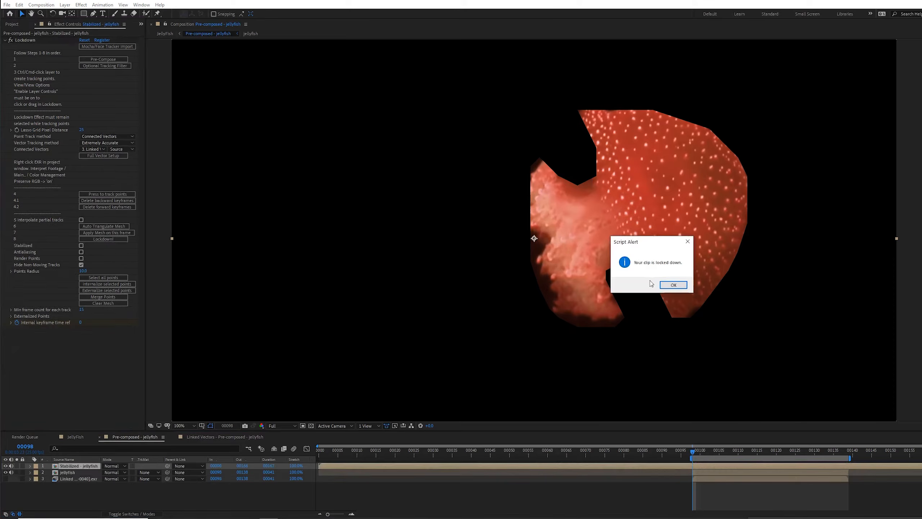
{"action": "left_click", "coordinate": [674, 285]}
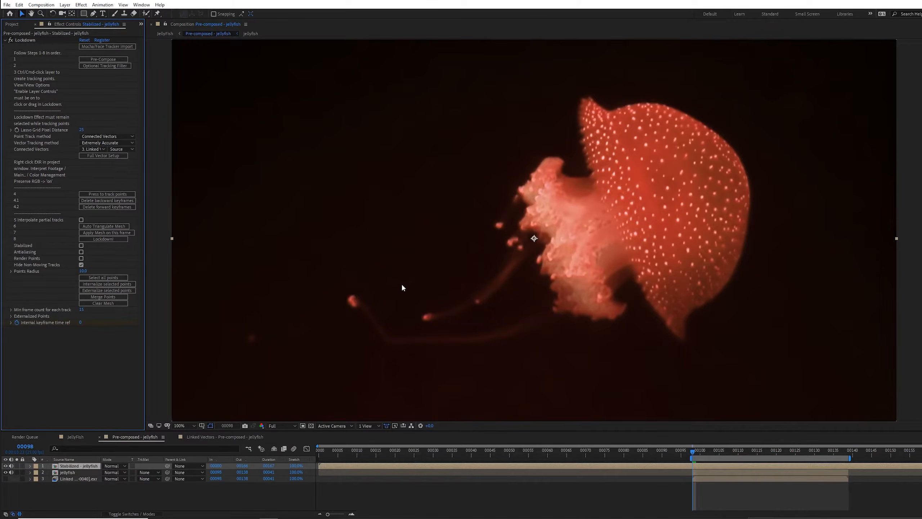
- Isolate the original jellyfish layer, switch the solo to the Stabilized jellyfish layer and preview it
{"action": "left_click", "coordinate": [17, 472]}
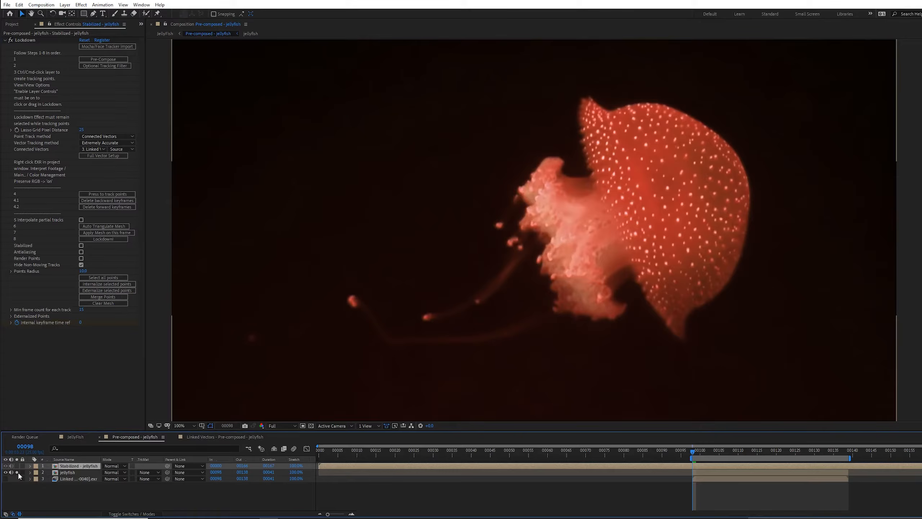
{"action": "left_click", "coordinate": [64, 473]}
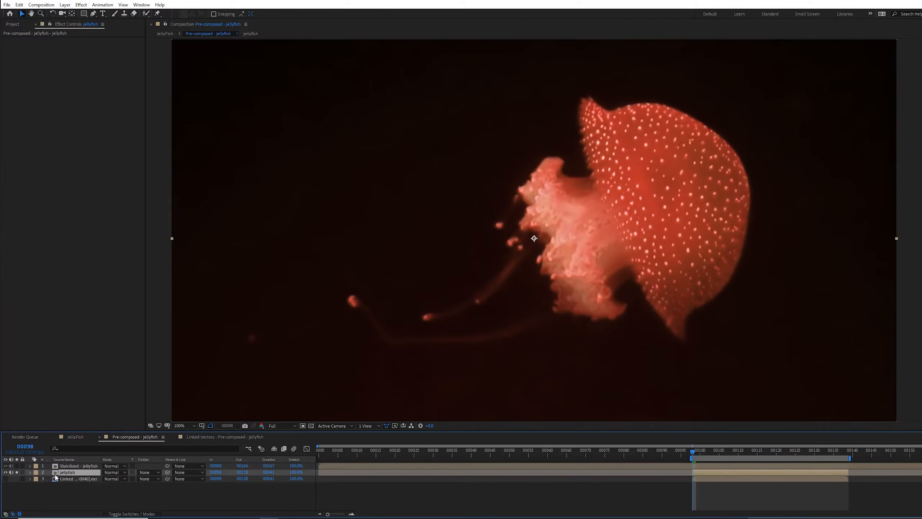
{"action": "left_click", "coordinate": [73, 466]}
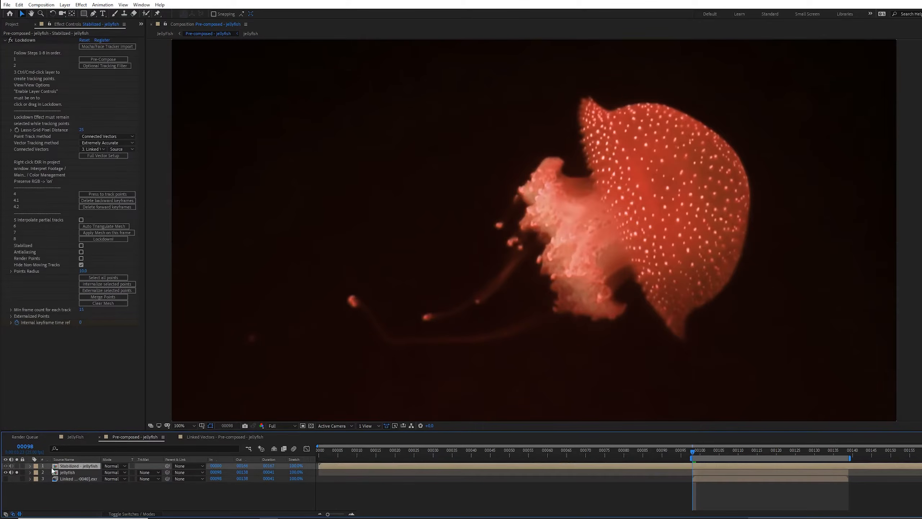
{"action": "left_click", "coordinate": [18, 471]}
{"action": "left_click", "coordinate": [17, 466]}
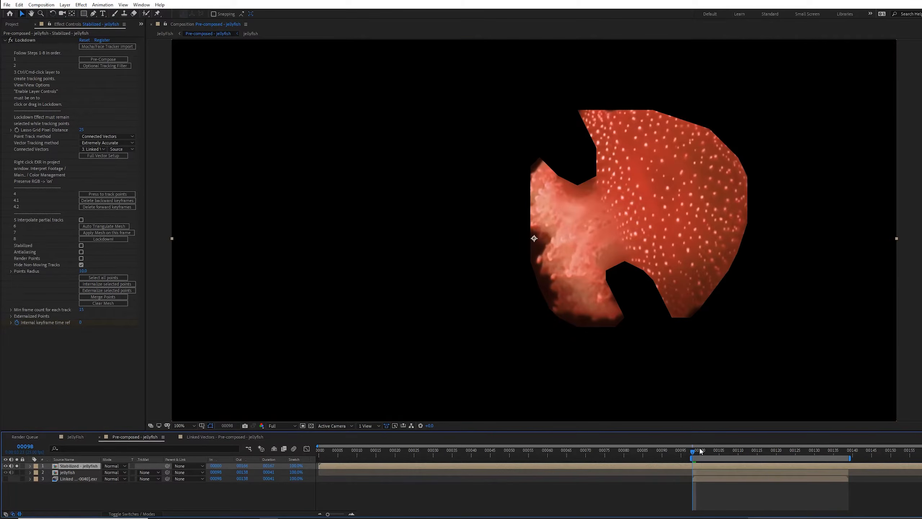
{"action": "key", "text": "space"}
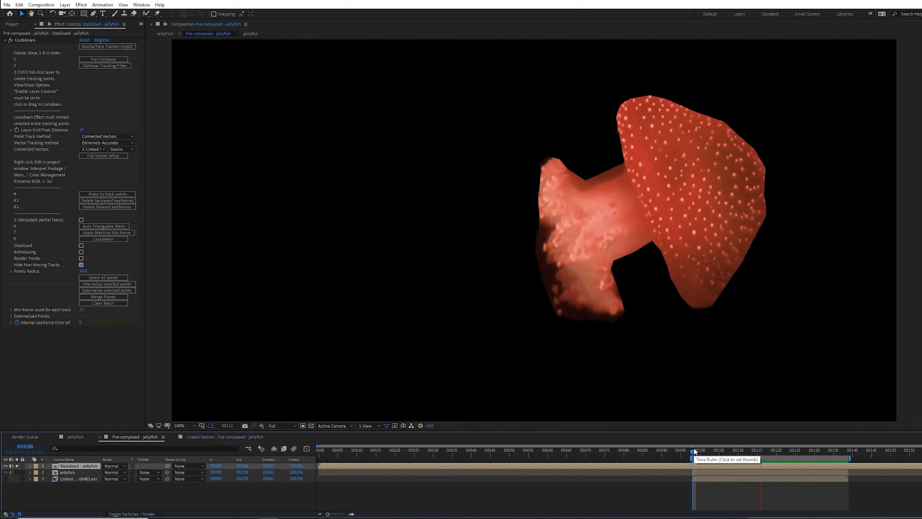
- Solo the original jellyfish layer as well, lower its opacity and preview the locked-down mesh over it
{"action": "left_click", "coordinate": [16, 472]}
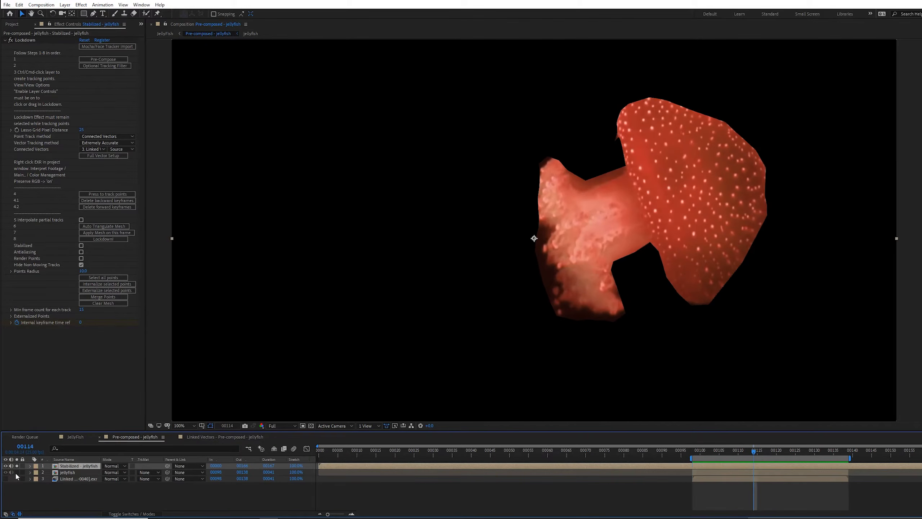
{"action": "left_click", "coordinate": [85, 473]}
{"action": "key", "text": "t"}
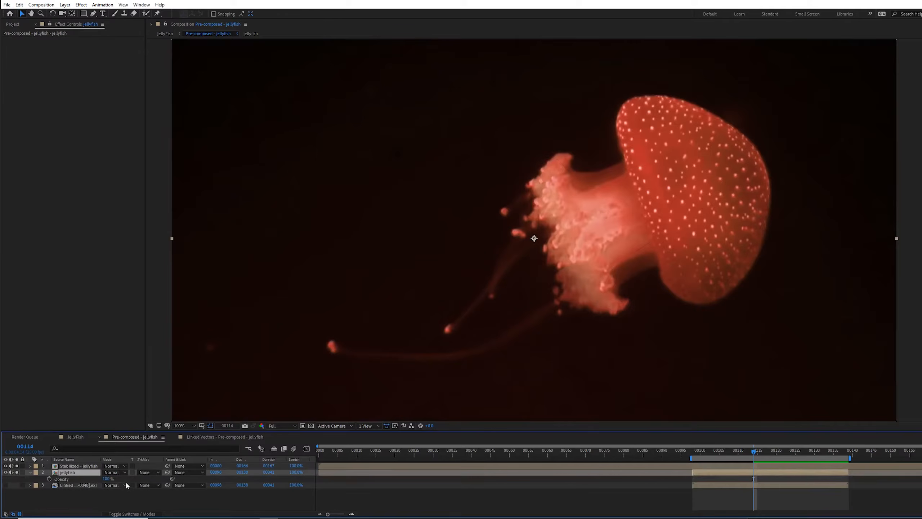
{"action": "left_click", "coordinate": [108, 479]}
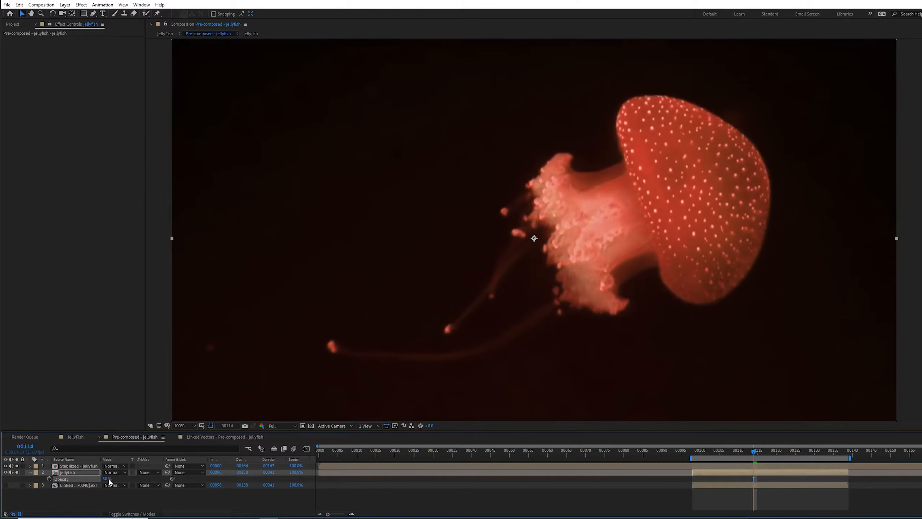
{"action": "key", "text": "Return"}
{"action": "key", "text": "space"}
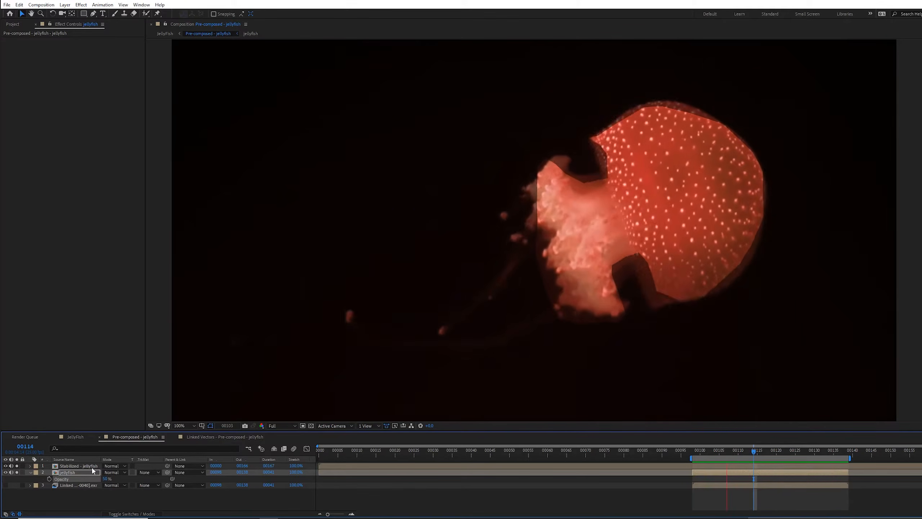
{"action": "key", "text": "space"}
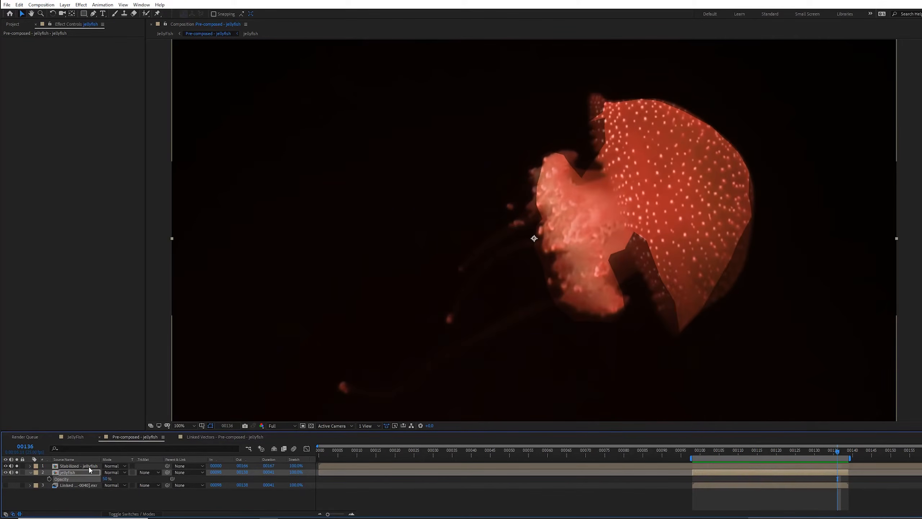
- Inside the Stabilized jellyfish comp, add five rows of blue "TEXT TEXT TEXT" over the bell and return to frame 98
{"action": "double_click", "coordinate": [89, 466]}
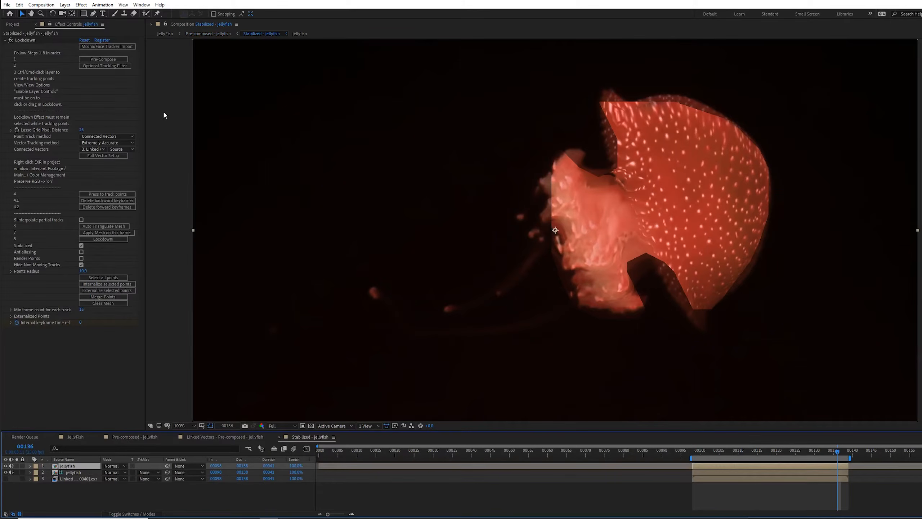
{"action": "left_click", "coordinate": [102, 14]}
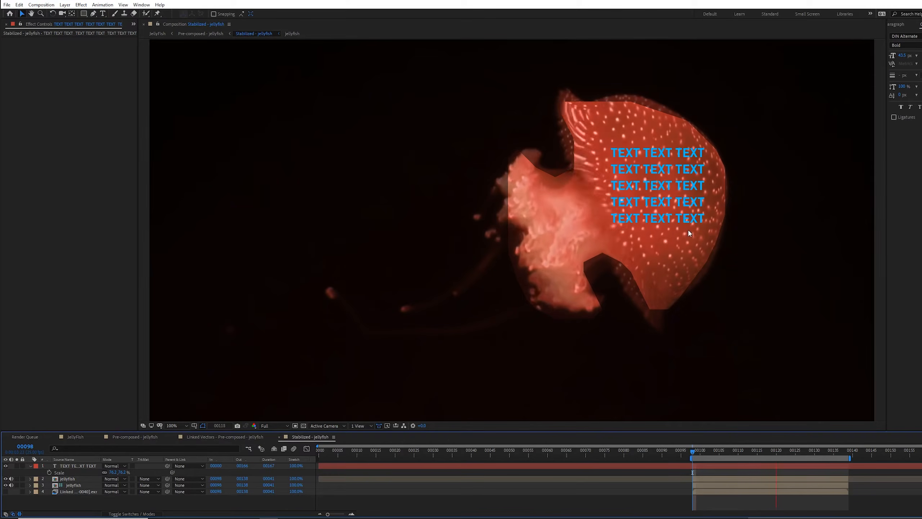
{"action": "left_click", "coordinate": [693, 453]}
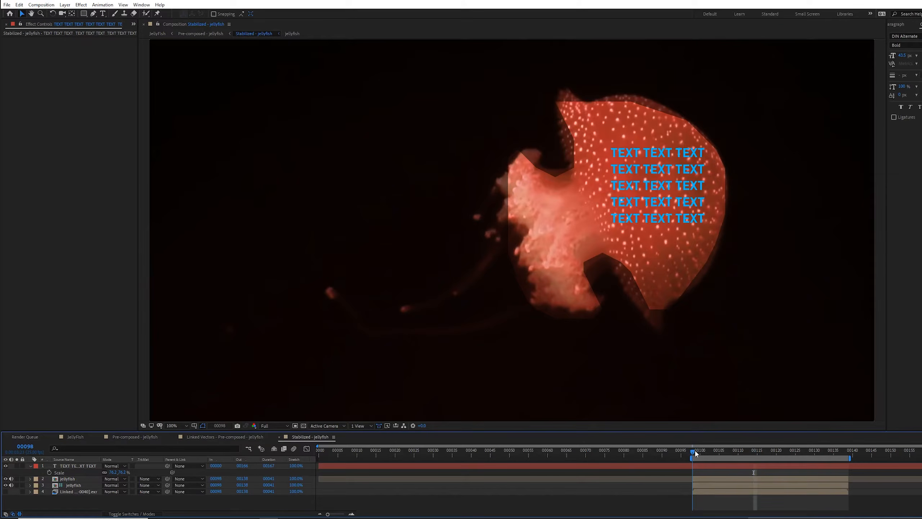
- Return to the pre-composed jellyfish comp, set the original jellyfish layer's opacity to 100% and preview the tracked text
{"action": "key", "text": "Tab"}
{"action": "left_click", "coordinate": [495, 458]}
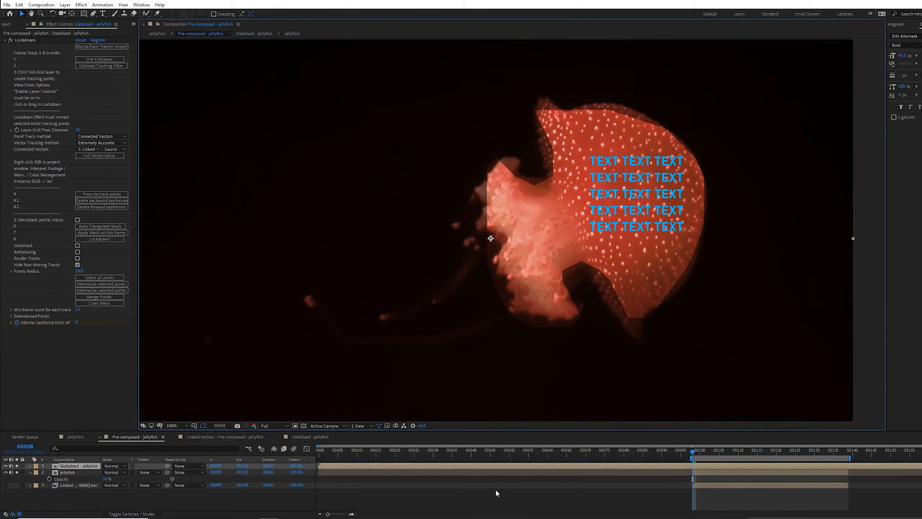
{"action": "left_click_drag", "start_coordinate": [106, 478], "coordinate": [274, 477]}
{"action": "key", "text": "space"}
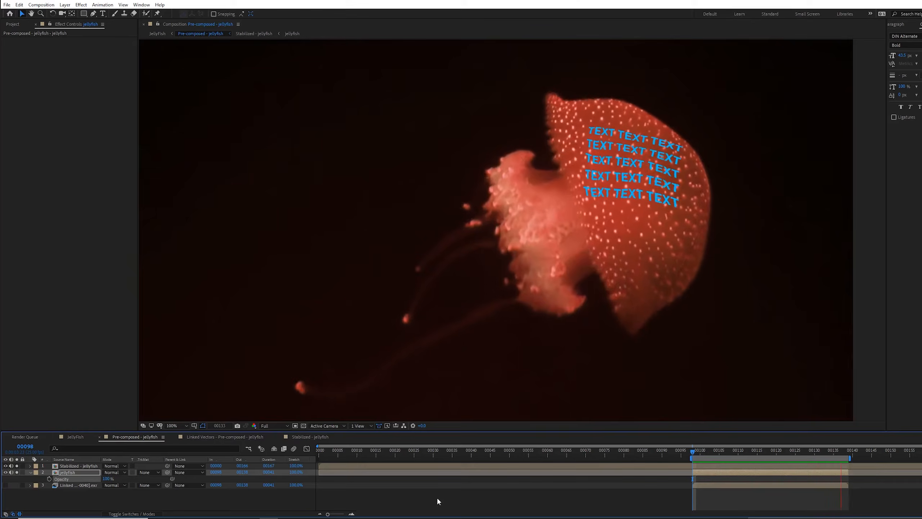
- Preview the tracked text again, stop at frame 115 and inspect the lettering on the bell at 200%
{"action": "key", "text": "space"}
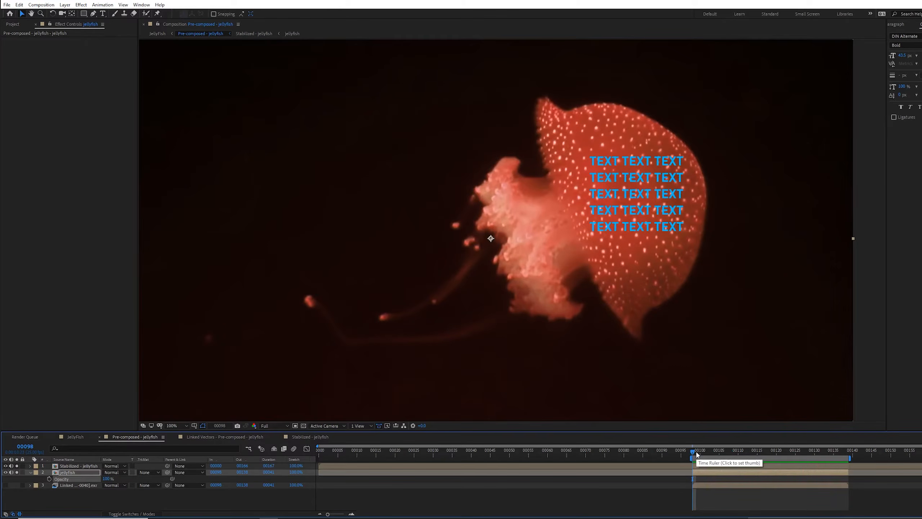
{"action": "key", "text": "space"}
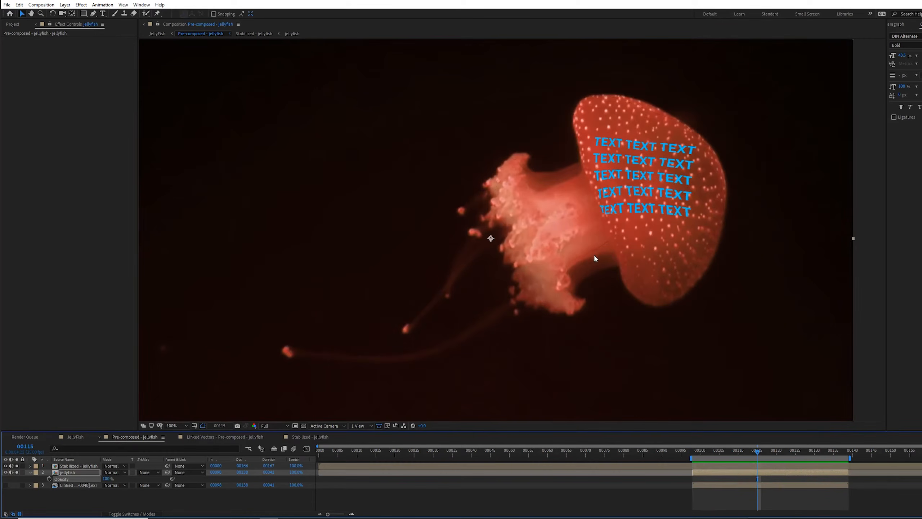
{"action": "key", "text": "period"}
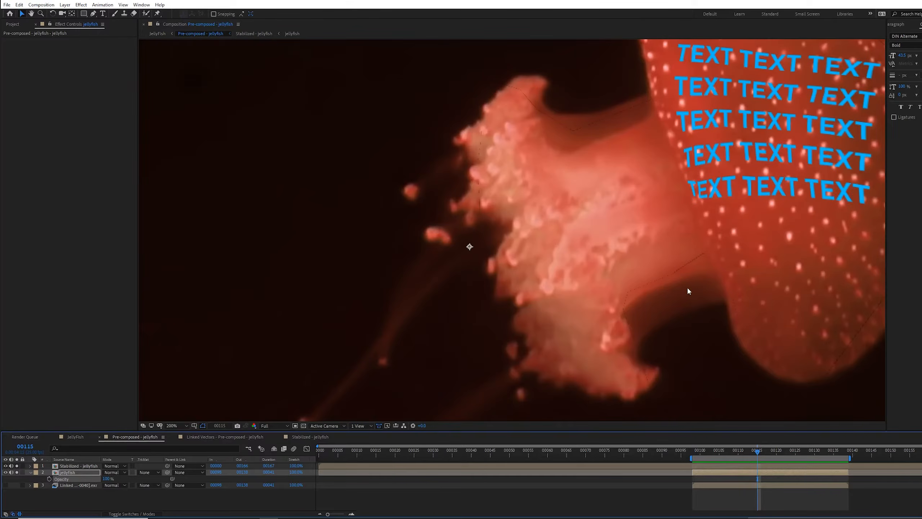
{"action": "left_click_drag", "start_coordinate": [678, 272], "coordinate": [551, 300]}
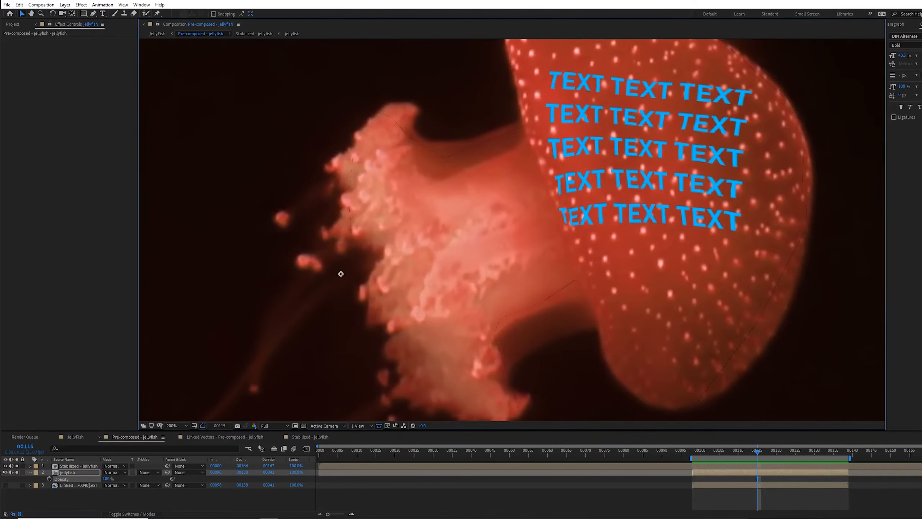
- In the Stabilized jellyfish comp, show the transparency grid and hide both jellyfish layers beneath the text
{"action": "double_click", "coordinate": [82, 467]}
{"action": "left_click", "coordinate": [75, 478]}
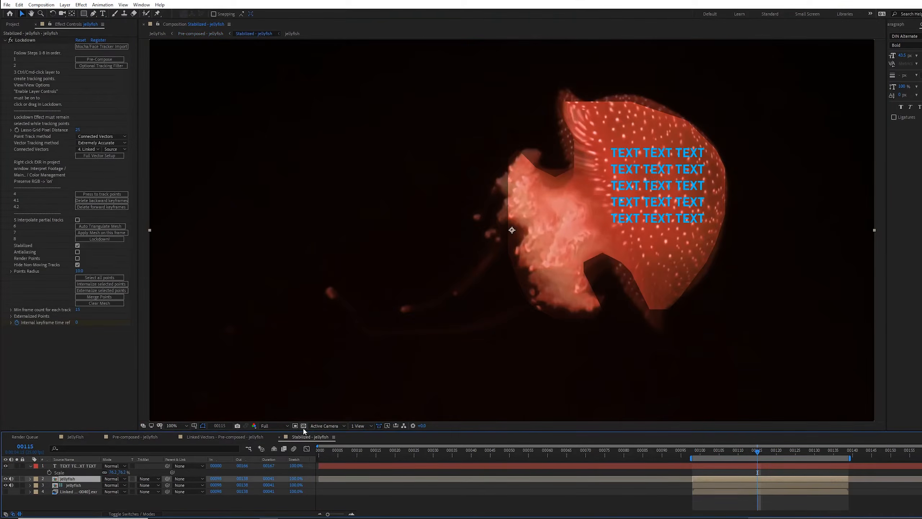
{"action": "left_click", "coordinate": [304, 426]}
{"action": "key", "text": "period"}
{"action": "key", "text": "period"}
{"action": "left_click_drag", "start_coordinate": [637, 301], "coordinate": [333, 242]}
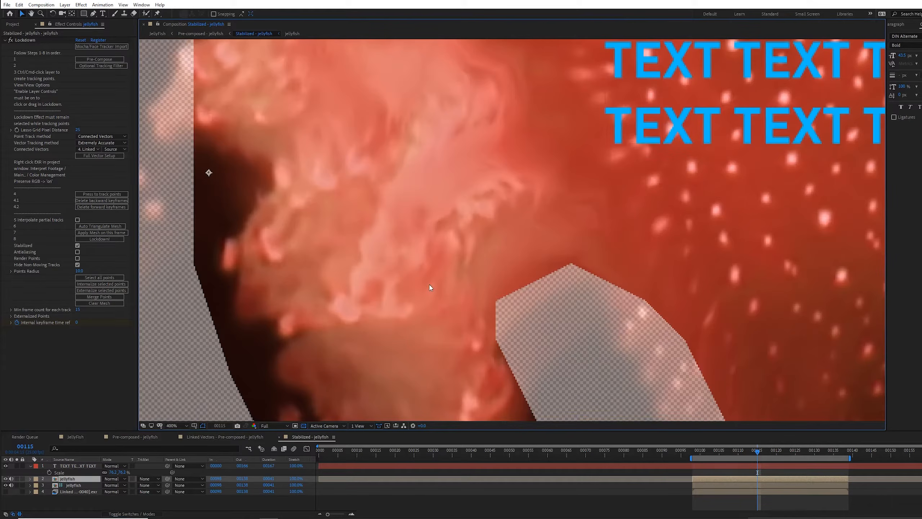
{"action": "left_click", "coordinate": [5, 478]}
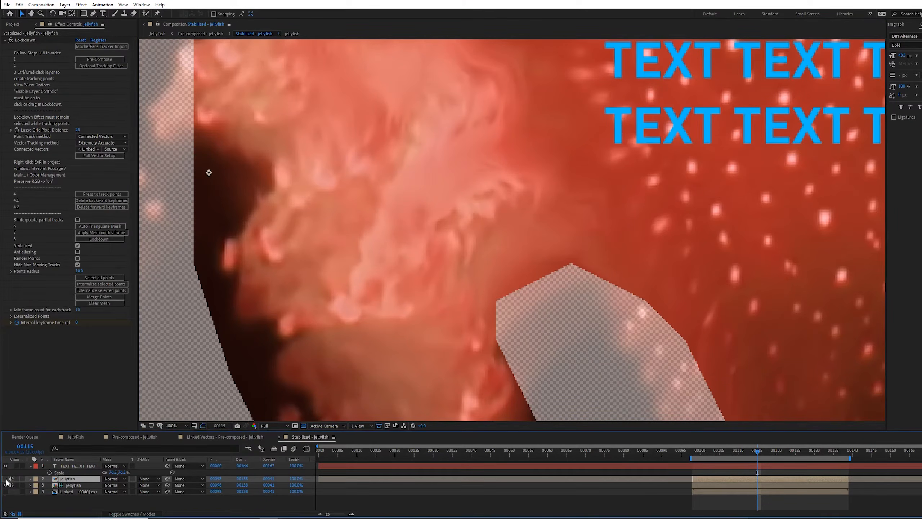
{"action": "left_click", "coordinate": [5, 484]}
- Return to the pre-composed jellyfish comp, preview the text over the original footage and go back to frame 98
{"action": "key", "text": "Tab"}
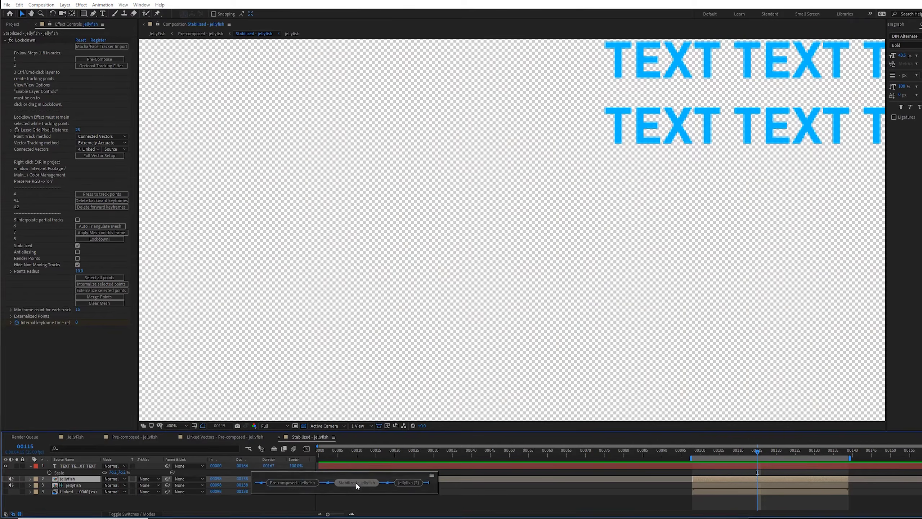
{"action": "left_click", "coordinate": [304, 483]}
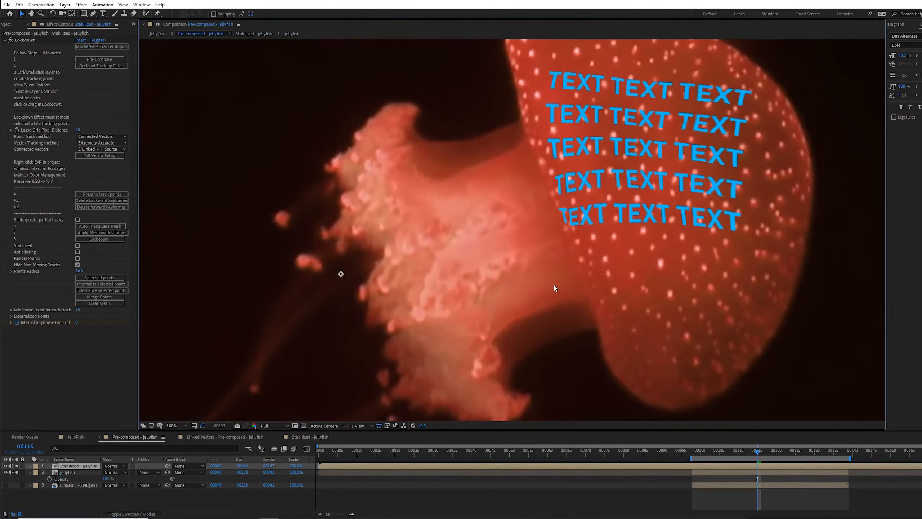
{"action": "scroll", "coordinate": [553, 284], "scroll_direction": "down", "scroll_amount": 2}
{"action": "key", "text": "space"}
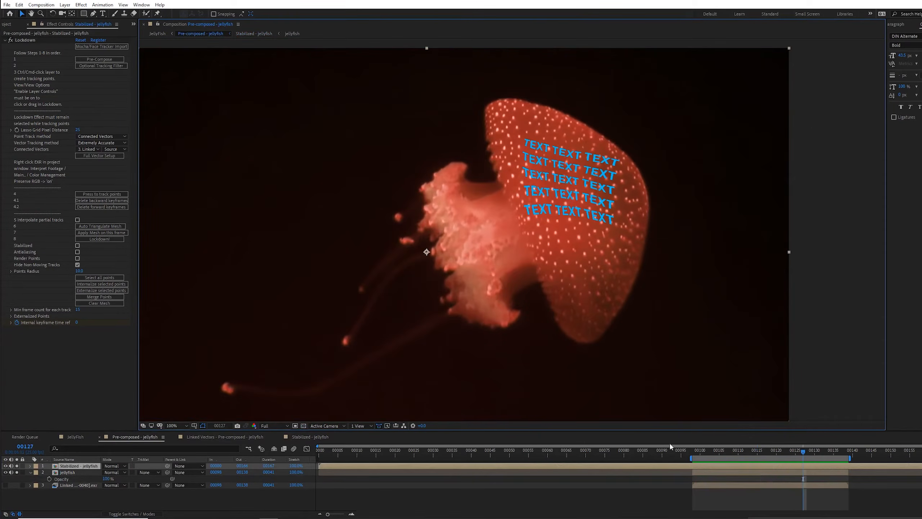
{"action": "left_click", "coordinate": [693, 453]}
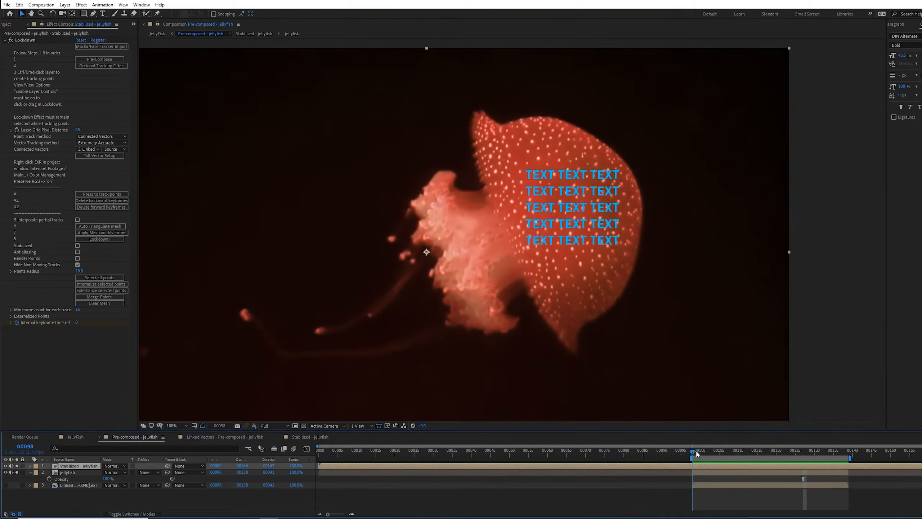
- In the Stabilized jellyfish comp, hide the text layer and make the upper jellyfish layer visible
{"action": "double_click", "coordinate": [86, 466]}
{"action": "left_click", "coordinate": [5, 466]}
{"action": "left_click", "coordinate": [5, 478]}
{"action": "scroll", "coordinate": [447, 221], "scroll_direction": "down", "scroll_amount": 2}
{"action": "key", "text": "v"}
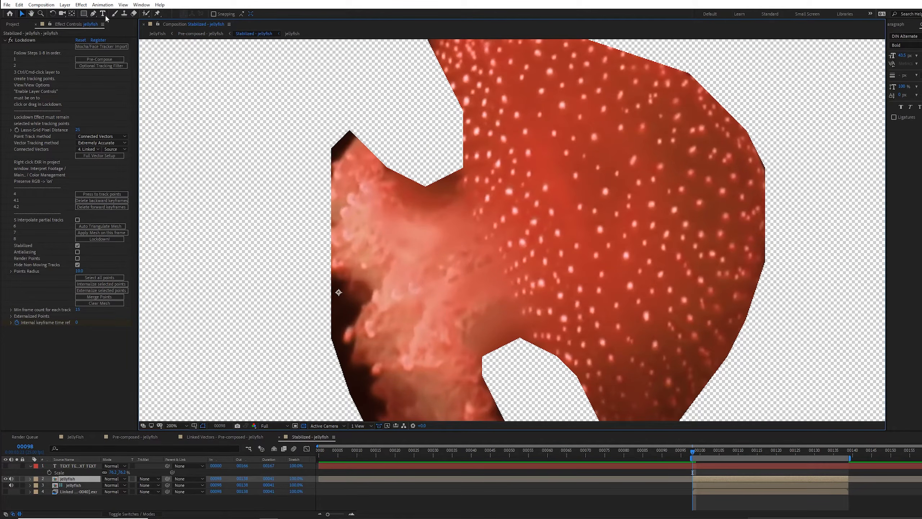
- Open the upper jellyfish layer, sample its skin with the Clone Stamp and paint a ring of white dots on the upper bell
{"action": "left_click", "coordinate": [123, 14]}
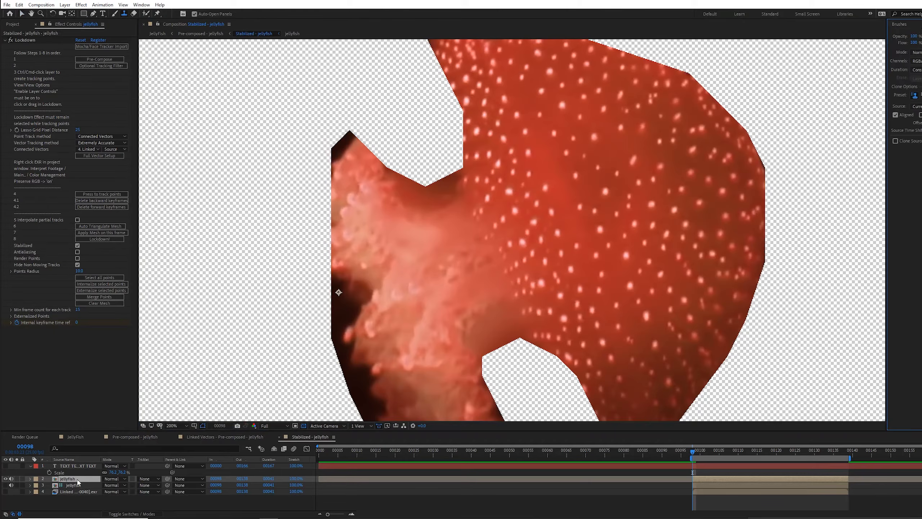
{"action": "double_click", "coordinate": [77, 480]}
{"action": "left_click_drag", "start_coordinate": [824, 191], "coordinate": [494, 191]}
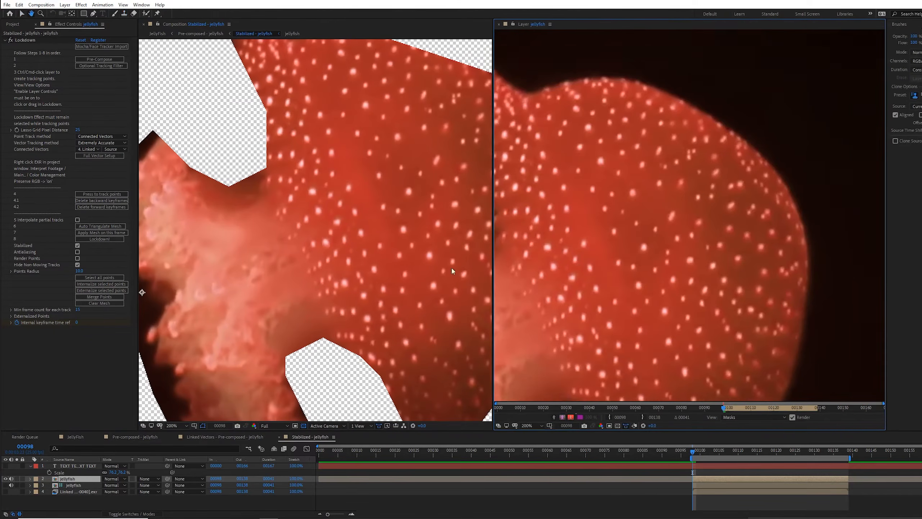
{"action": "left_click", "coordinate": [659, 175], "text": "alt"}
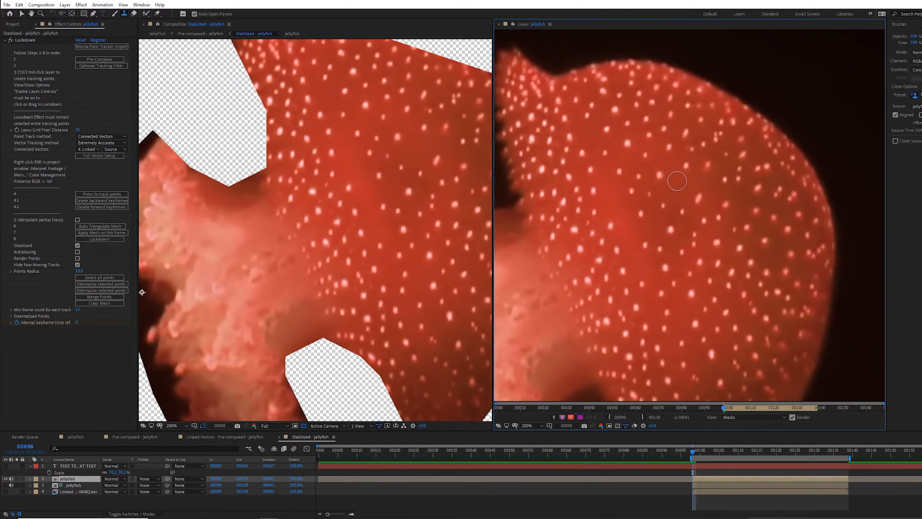
{"action": "left_click_drag", "start_coordinate": [677, 182], "coordinate": [667, 173]}
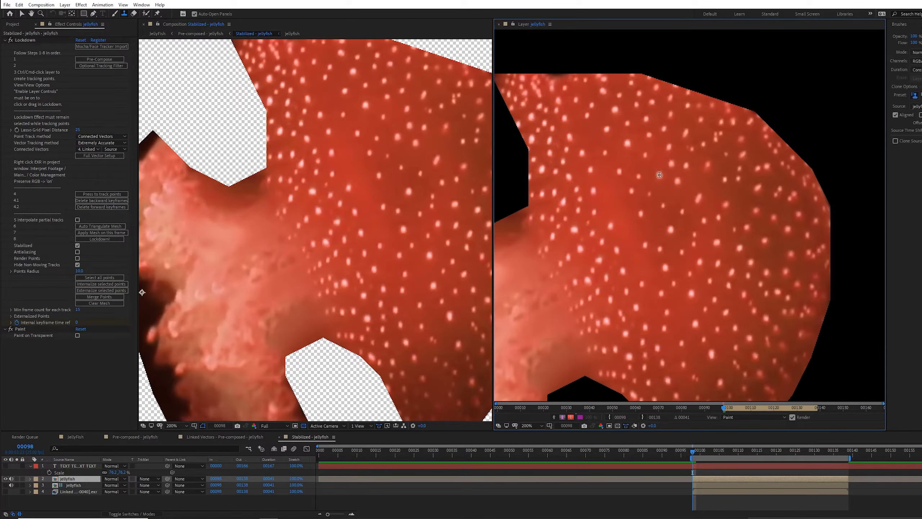
{"action": "left_click", "coordinate": [657, 160]}
{"action": "left_click", "coordinate": [646, 169]}
{"action": "left_click", "coordinate": [650, 181]}
{"action": "left_click", "coordinate": [662, 188]}
{"action": "left_click", "coordinate": [671, 175]}
{"action": "left_click", "coordinate": [498, 24]}
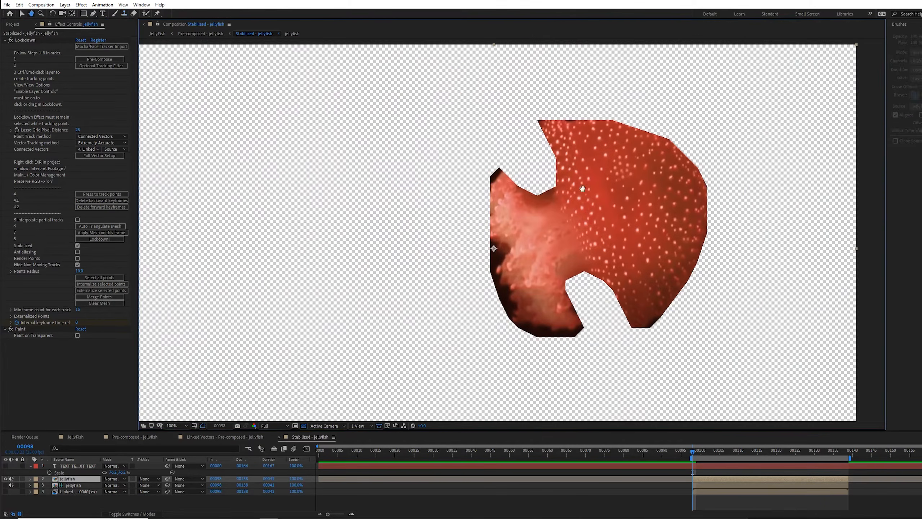
- Turn off the transparency grid, preview the cloned dots on the stabilized bell and return to frame 98
{"action": "left_click", "coordinate": [304, 425]}
{"action": "key", "text": "space"}
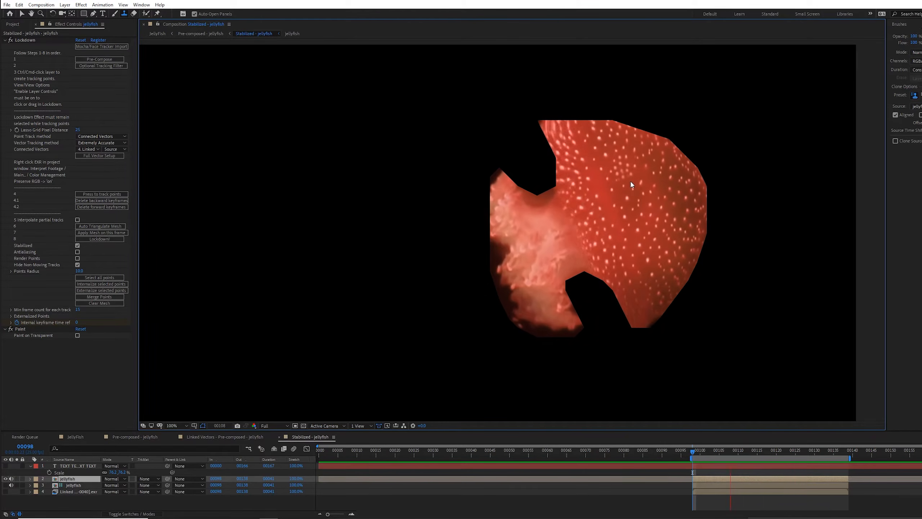
{"action": "left_click", "coordinate": [693, 451]}
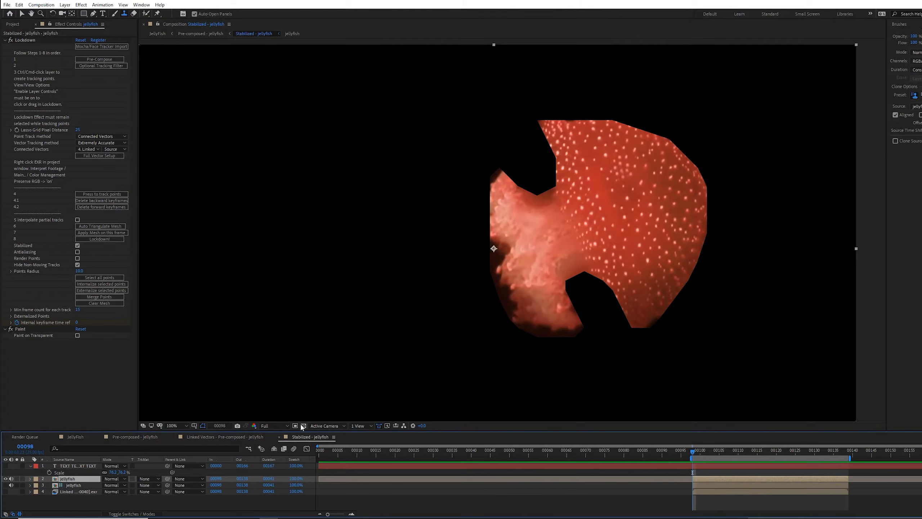
- Apply the Simple Choker matte effect to the upper jellyfish layer
{"action": "left_click", "coordinate": [32, 41]}
{"action": "left_click", "coordinate": [81, 5]}
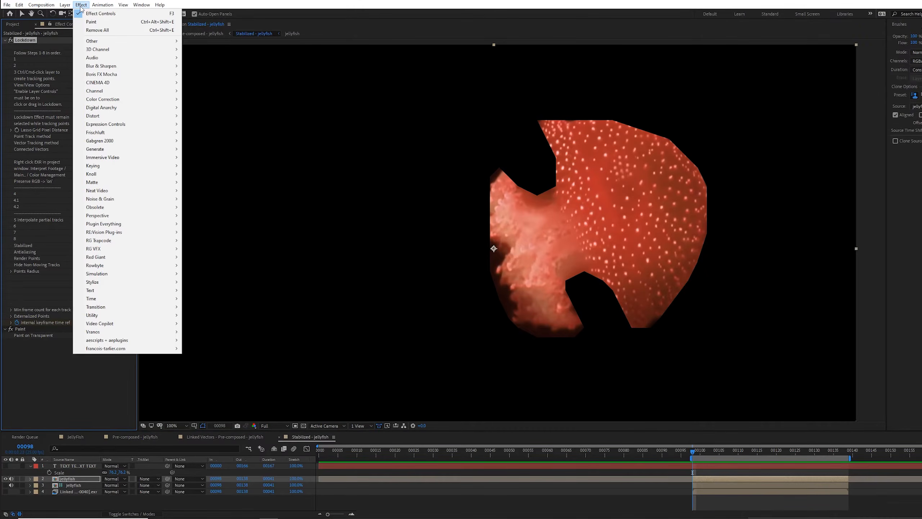
{"action": "mouse_move", "coordinate": [156, 182]}
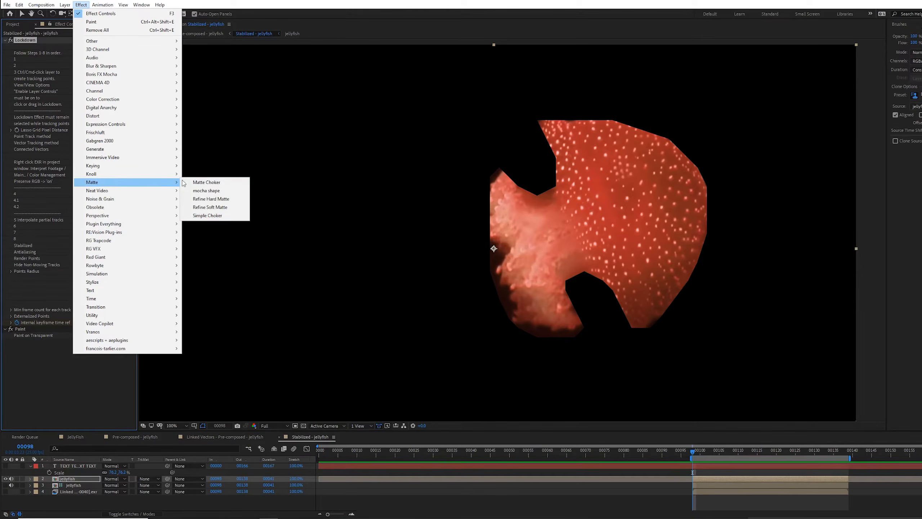
{"action": "left_click", "coordinate": [207, 215]}
{"action": "left_click", "coordinate": [87, 396]}
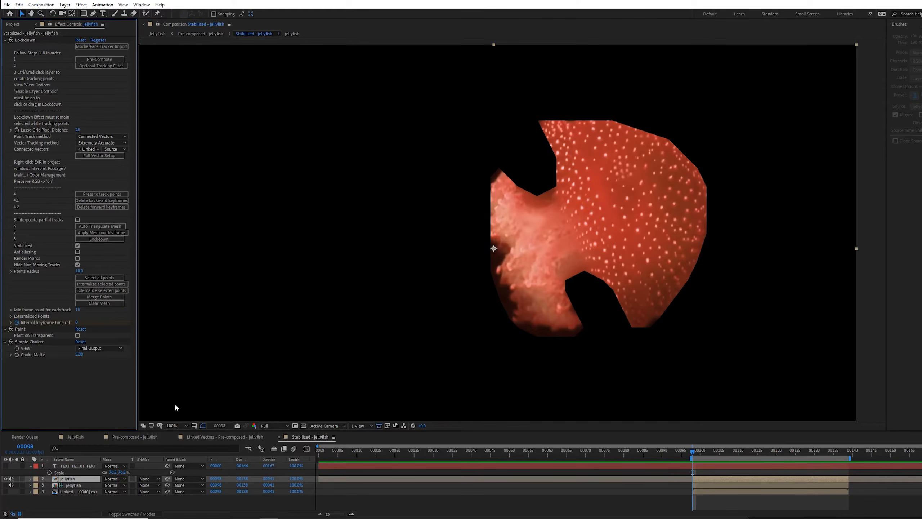
- Preview the cloned dots in the pre-composed jellyfish comp and hide the timeline's In, Out, Duration and Stretch columns
{"action": "key", "text": "Tab"}
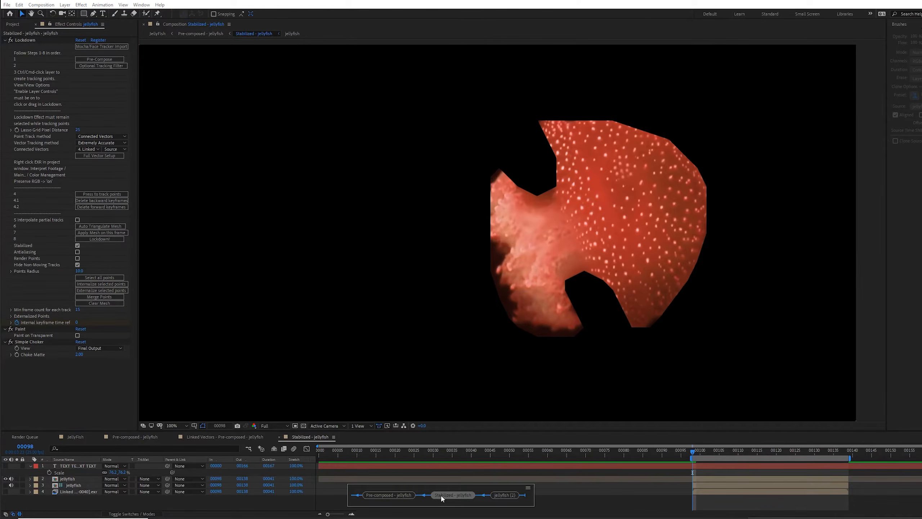
{"action": "left_click", "coordinate": [405, 496]}
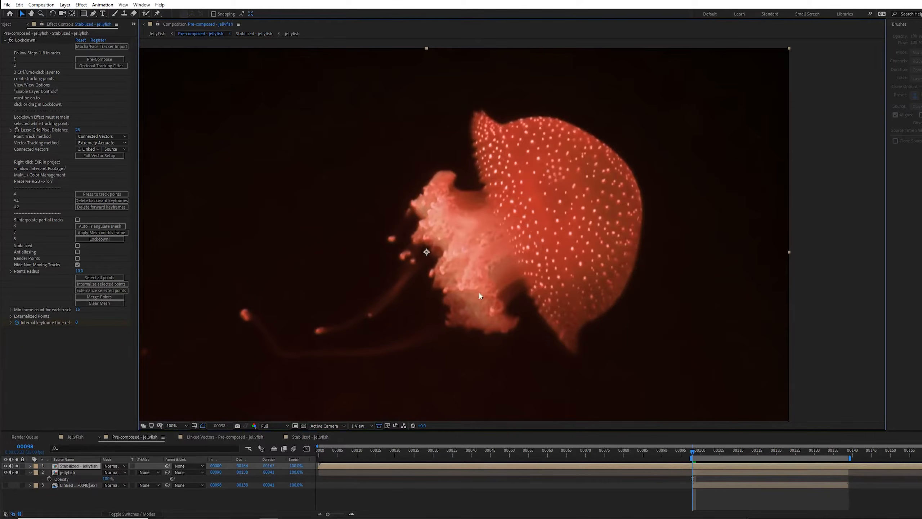
{"action": "key", "text": "space"}
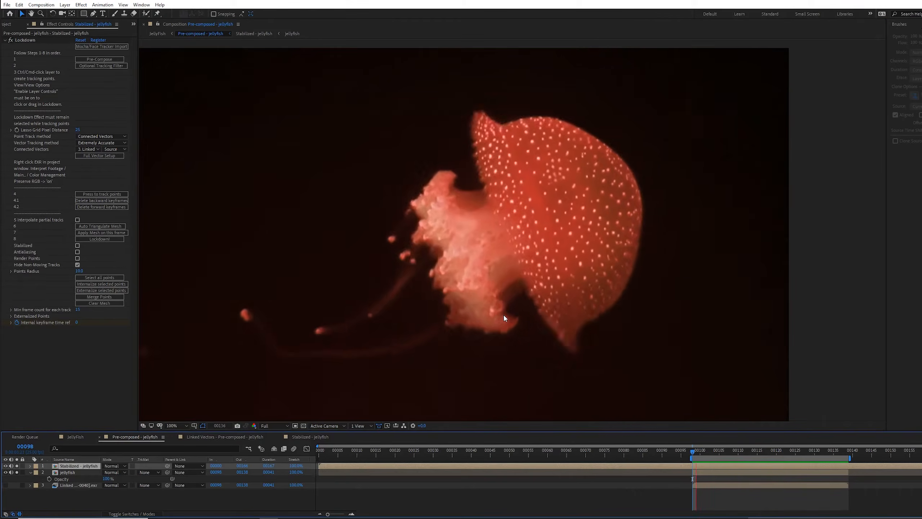
{"action": "left_click", "coordinate": [74, 467]}
{"action": "left_click", "coordinate": [20, 513]}
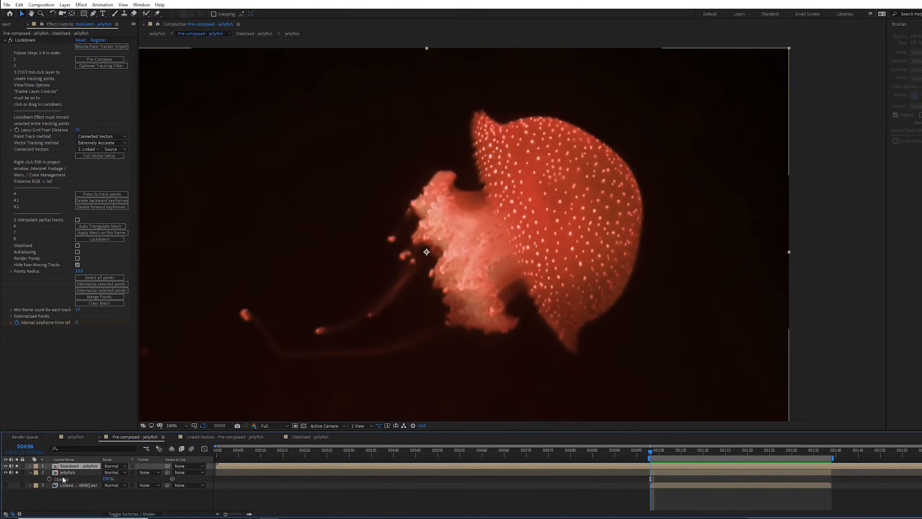
- In the Stabilized jellyfish comp, delete the Paint and Simple Choker effects from the upper jellyfish layer
{"action": "double_click", "coordinate": [89, 467]}
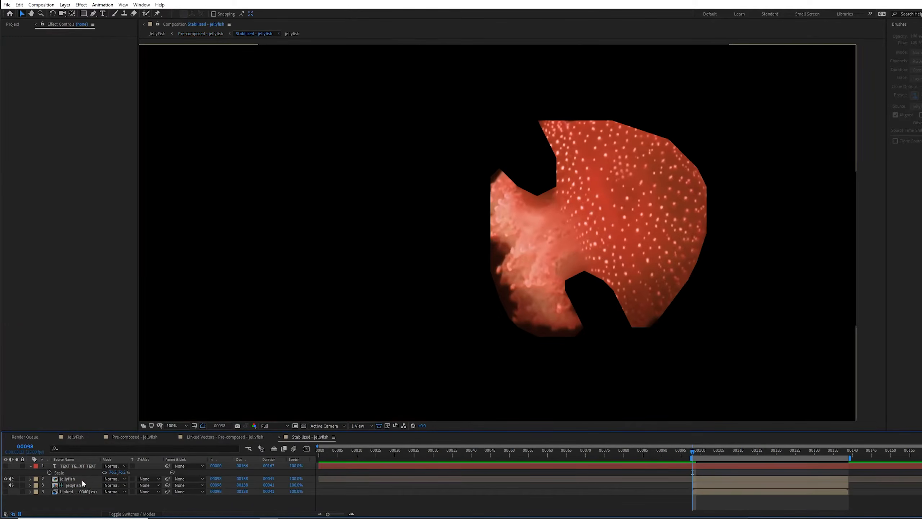
{"action": "left_click", "coordinate": [83, 479]}
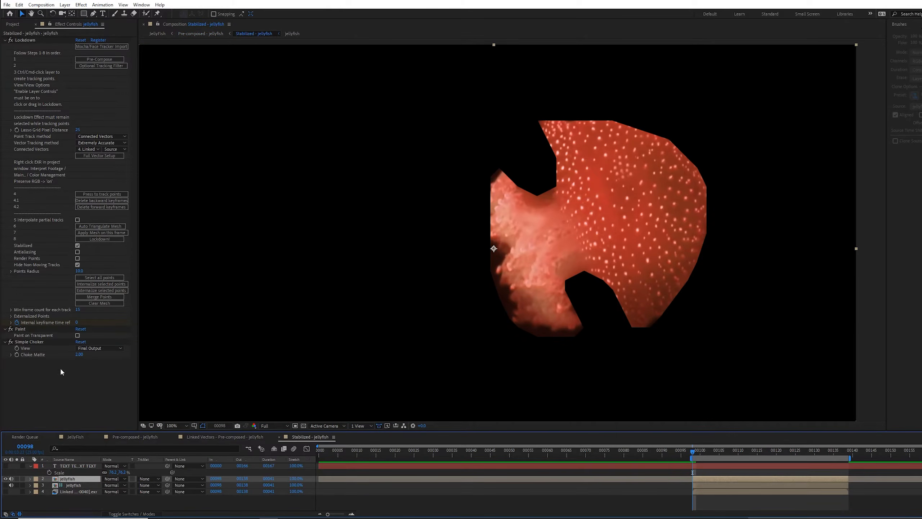
{"action": "left_click", "coordinate": [41, 329]}
{"action": "left_click", "coordinate": [36, 342], "text": "ctrl"}
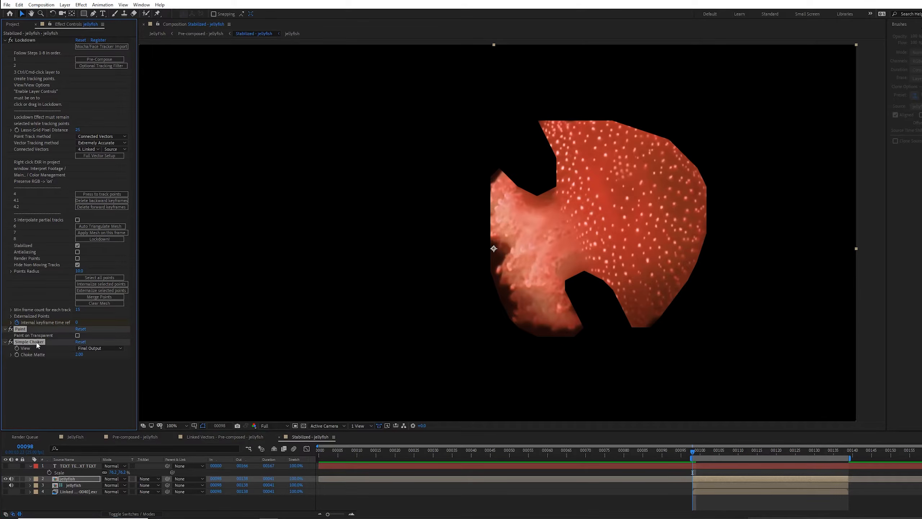
{"action": "key", "text": "Delete"}
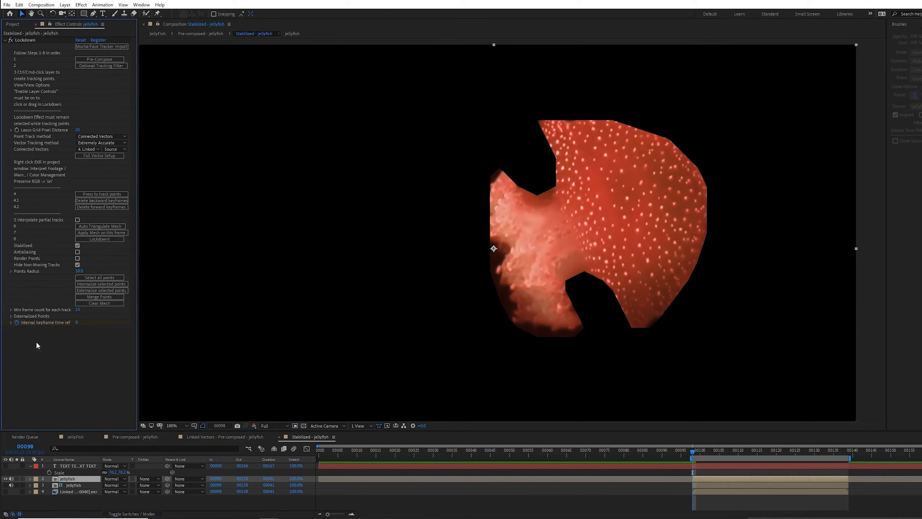
- Copy the upper jellyfish layer with its Lockdown effect and paste it above the Stabilized layer in the pre-composed jellyfish comp
{"action": "left_click", "coordinate": [83, 480]}
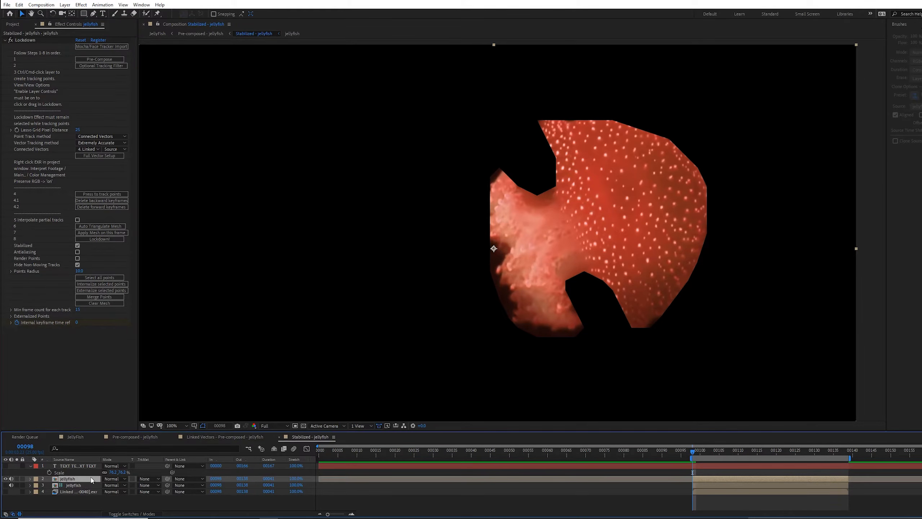
{"action": "key", "text": "Tab"}
{"action": "left_click", "coordinate": [65, 479]}
{"action": "left_click", "coordinate": [70, 467]}
{"action": "key", "text": "ctrl+v"}
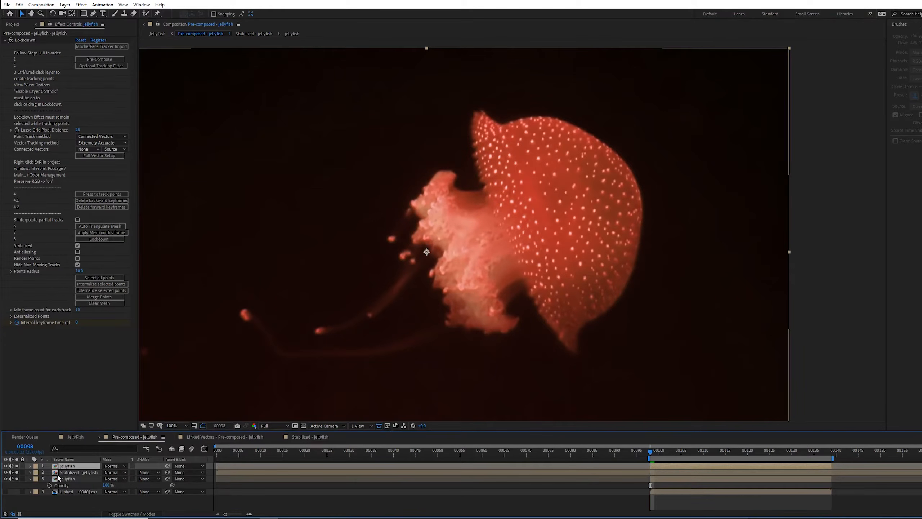
- Solo only the pasted jellyfish layer, then disable Stabilized and enable Render Points in its Lockdown effect
{"action": "left_click_drag", "start_coordinate": [16, 472], "coordinate": [16, 478]}
{"action": "left_click", "coordinate": [25, 39]}
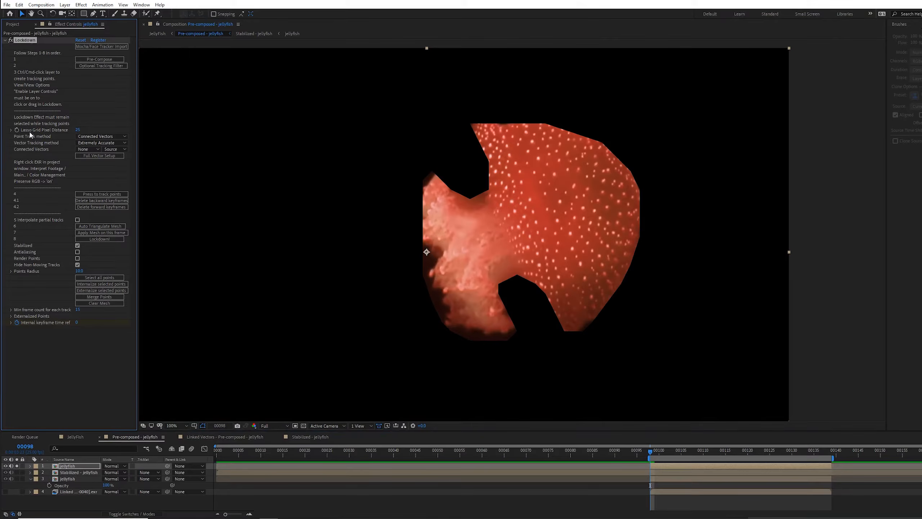
{"action": "left_click", "coordinate": [116, 234]}
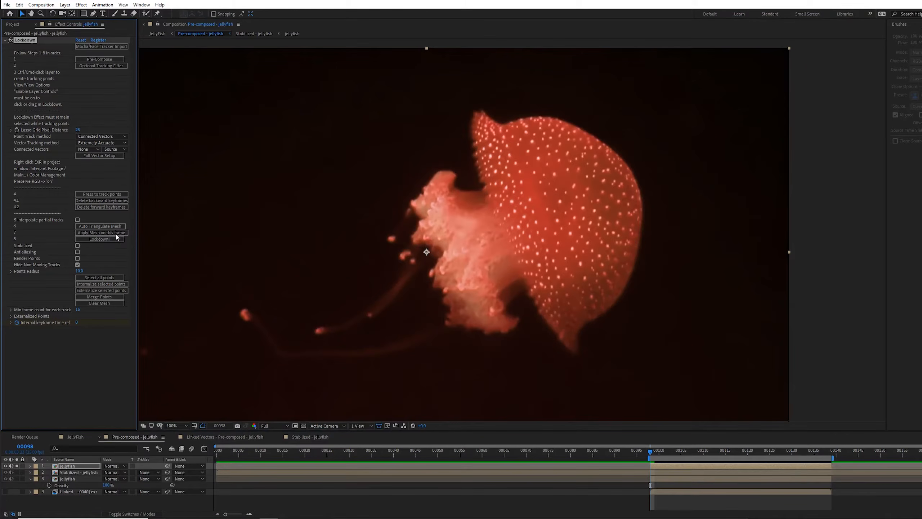
{"action": "left_click", "coordinate": [77, 258]}
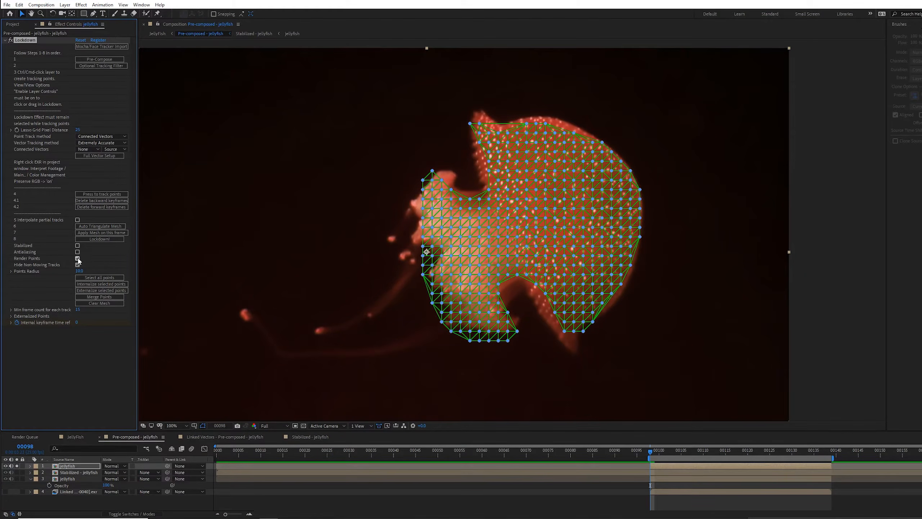
- Delete the Stabilized layer and the lower jellyfish layer, then clear the existing tracking points and mesh from the remaining jellyfish layer
{"action": "left_click", "coordinate": [71, 472]}
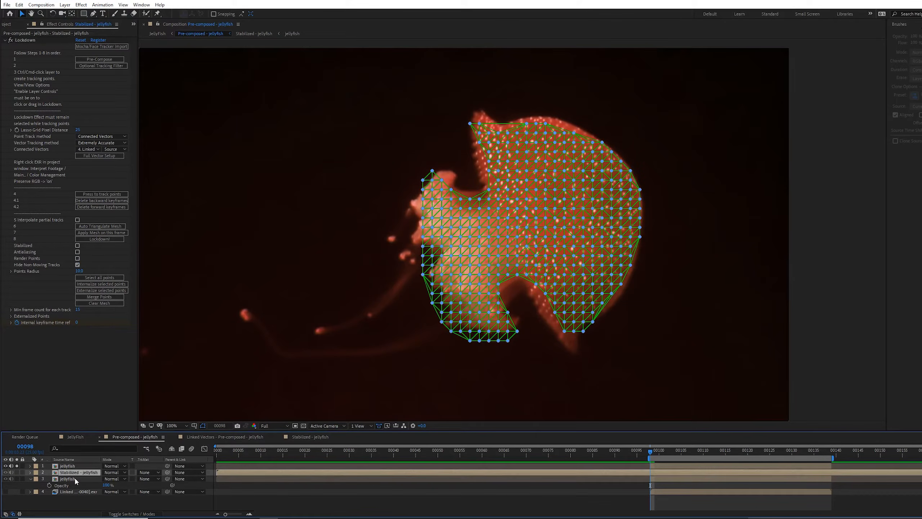
{"action": "left_click", "coordinate": [75, 478], "text": "ctrl"}
{"action": "key", "text": "Delete"}
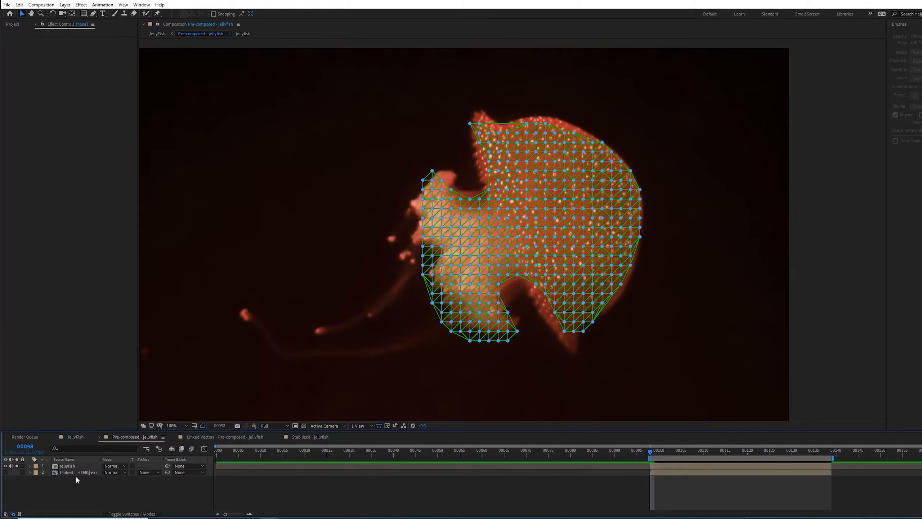
{"action": "mouse_move", "coordinate": [419, 136]}
{"action": "left_mouse_down"}
{"action": "mouse_move", "coordinate": [387, 195]}
{"action": "mouse_move", "coordinate": [396, 285]}
{"action": "mouse_move", "coordinate": [449, 343]}
{"action": "mouse_move", "coordinate": [557, 361]}
{"action": "mouse_move", "coordinate": [691, 321]}
{"action": "mouse_move", "coordinate": [584, 75]}
{"action": "mouse_move", "coordinate": [455, 104]}
{"action": "left_mouse_up"}
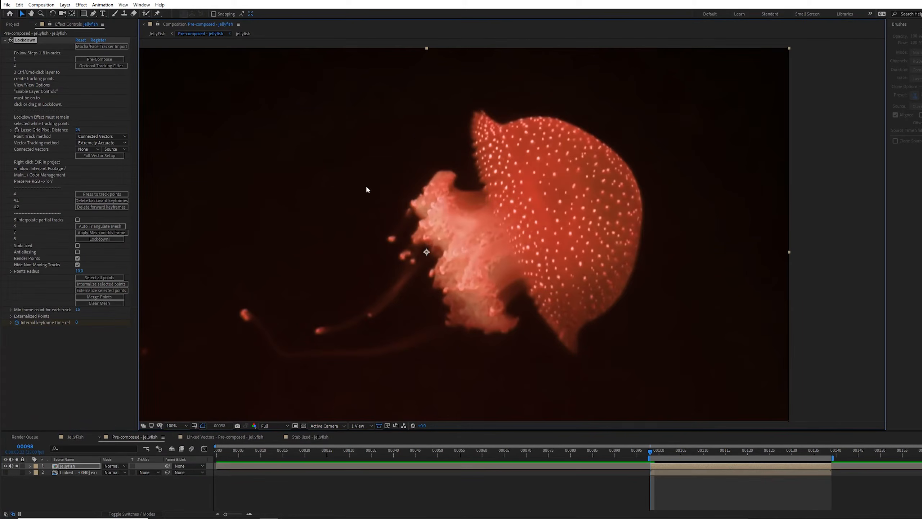
- Close all other timeline panels and review the jellyfish's motion across the work area
{"action": "right_click", "coordinate": [123, 440]}
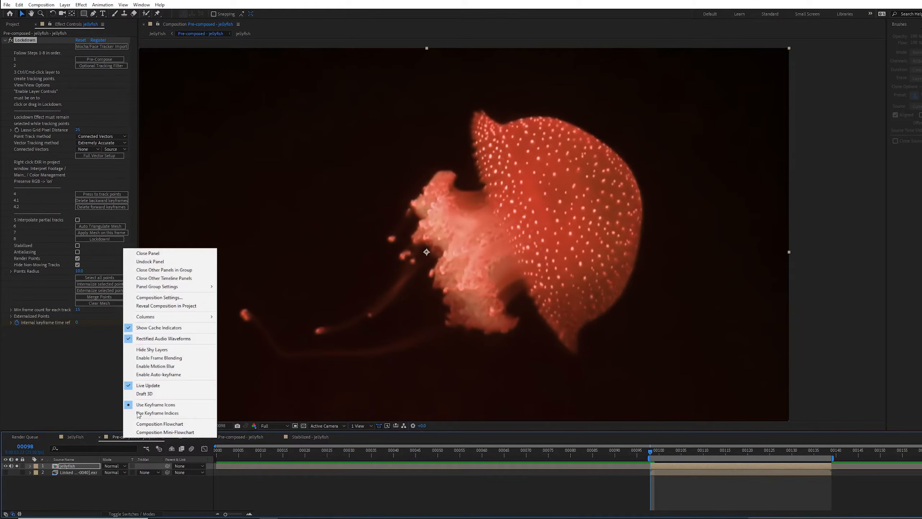
{"action": "left_click", "coordinate": [165, 278]}
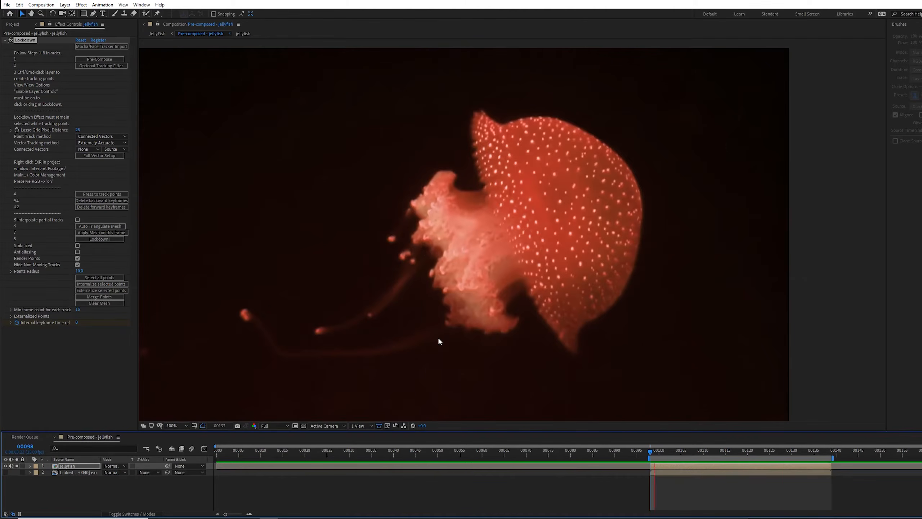
{"action": "key", "text": "space"}
{"action": "key", "text": "space"}
{"action": "scroll", "coordinate": [472, 243], "scroll_direction": "up", "scroll_amount": 1}
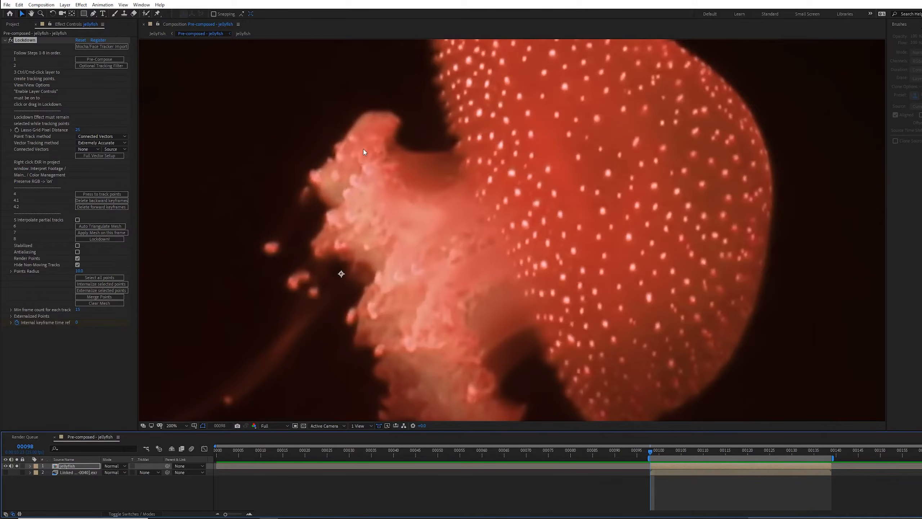
{"action": "left_click_drag", "start_coordinate": [653, 450], "coordinate": [677, 454]}
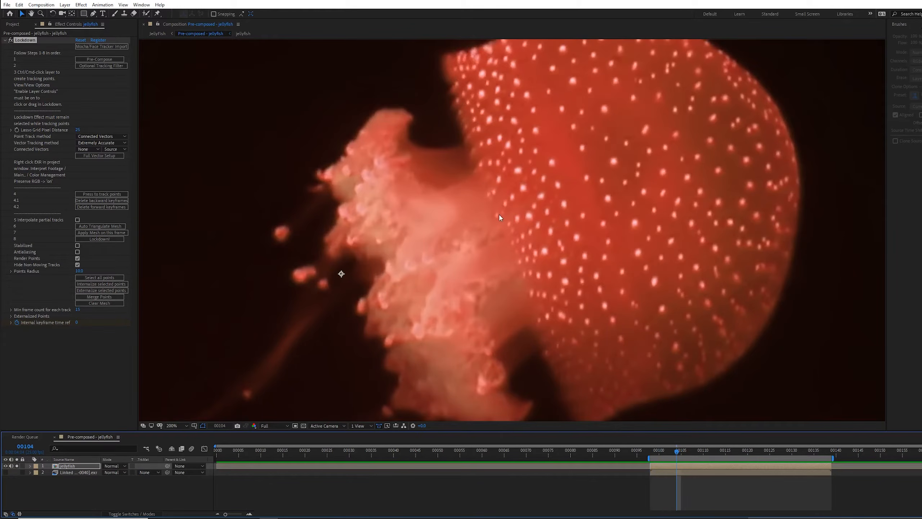
{"action": "left_click_drag", "start_coordinate": [679, 450], "coordinate": [782, 449]}
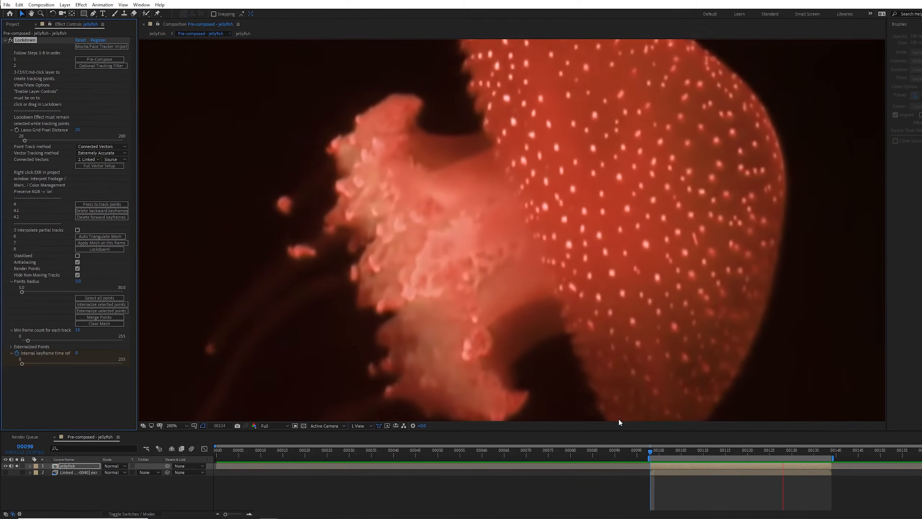
- At frame 98, place a Lockdown tracking point on a bright dot near the bell's inner edge and track it
{"action": "left_click", "coordinate": [648, 448]}
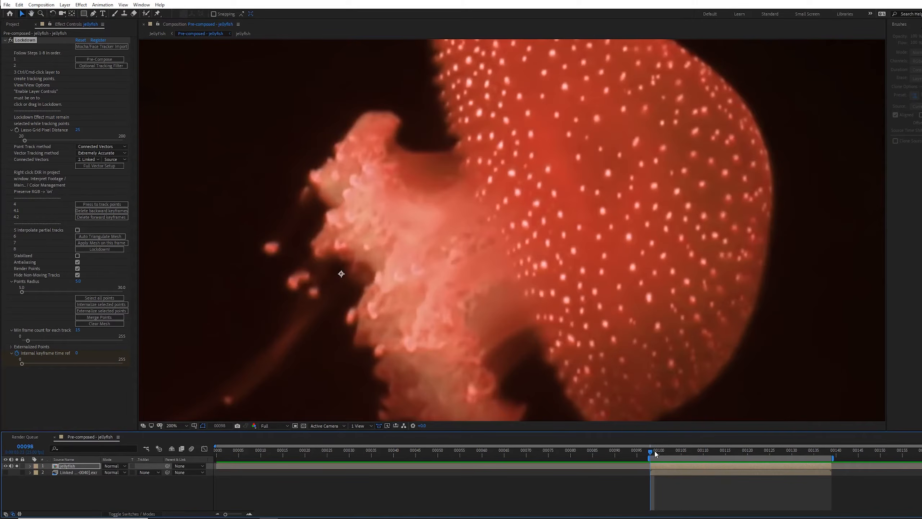
{"action": "mouse_move", "coordinate": [653, 449]}
{"action": "left_mouse_down"}
{"action": "mouse_move", "coordinate": [705, 452]}
{"action": "mouse_move", "coordinate": [654, 452]}
{"action": "left_mouse_up"}
{"action": "left_click", "coordinate": [543, 265], "text": "ctrl"}
{"action": "left_click", "coordinate": [119, 203]}
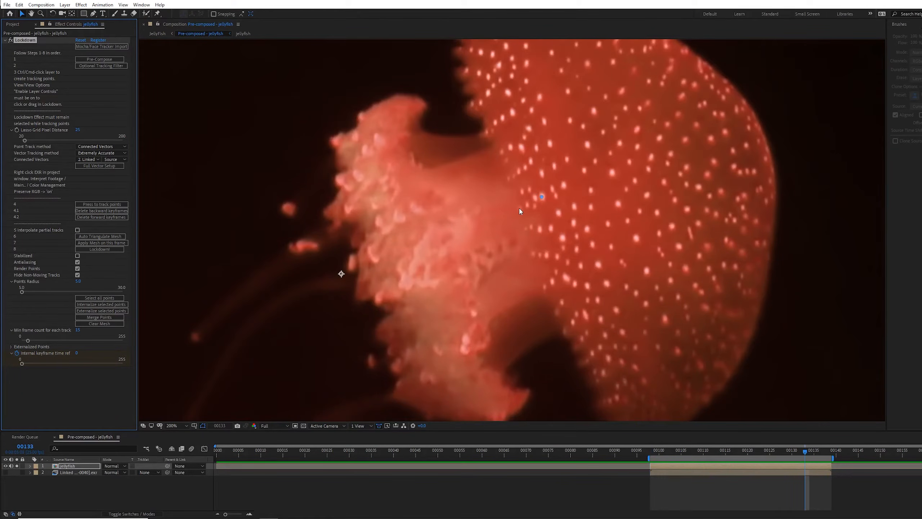
- Add a second tracking point at frame 98 on the faint dot nearer the bell's edge, track it and play the result
{"action": "left_click", "coordinate": [649, 449]}
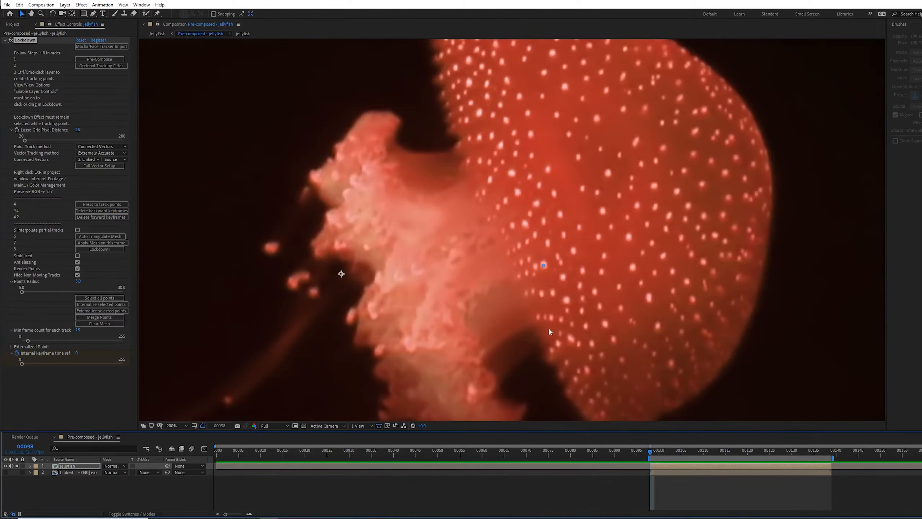
{"action": "left_click", "coordinate": [518, 276], "text": "ctrl"}
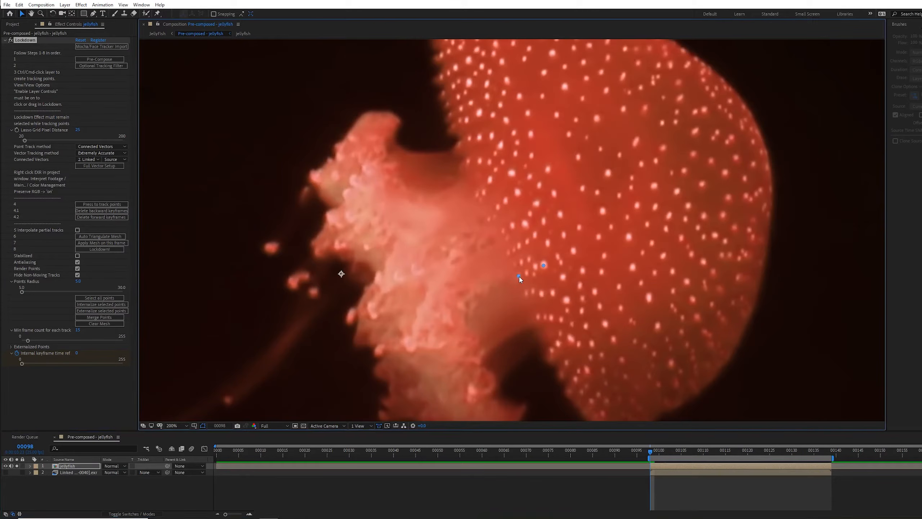
{"action": "left_click", "coordinate": [101, 203]}
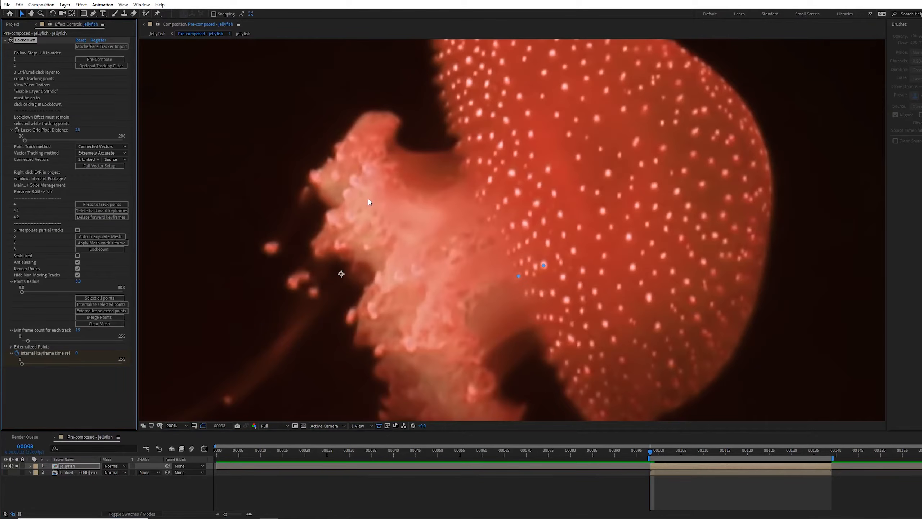
{"action": "key", "text": "space"}
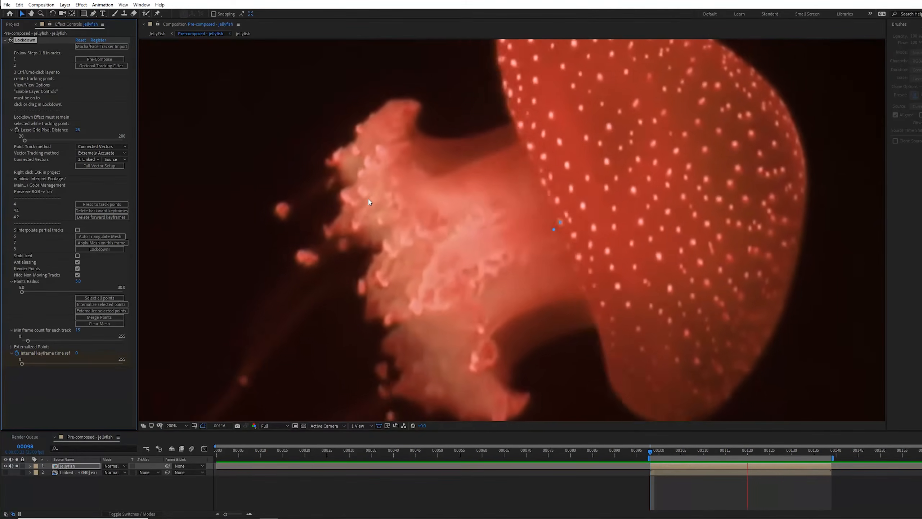
{"action": "key", "text": "space"}
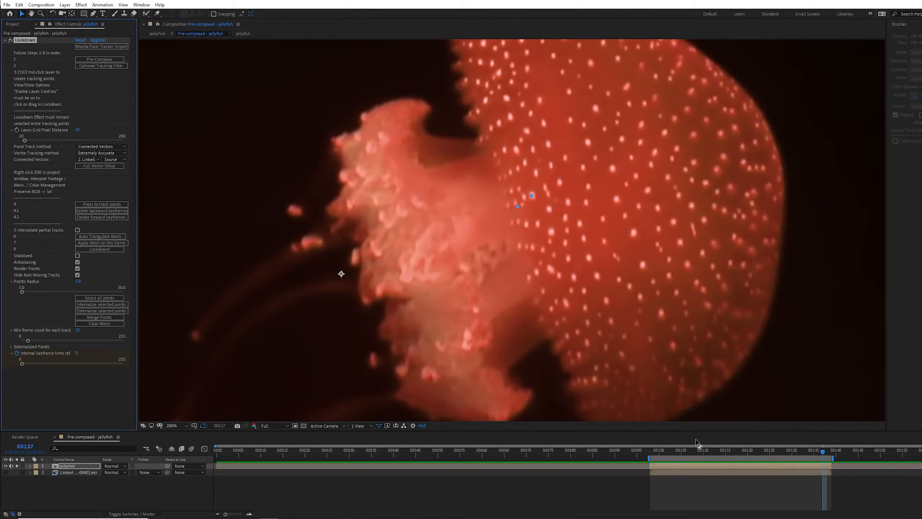
- Select the second tracking point and correct its position around frames 110 and 106, checking the neighbouring frames
{"action": "mouse_move", "coordinate": [701, 450]}
{"action": "left_mouse_down"}
{"action": "mouse_move", "coordinate": [690, 450]}
{"action": "mouse_move", "coordinate": [704, 449]}
{"action": "left_mouse_up"}
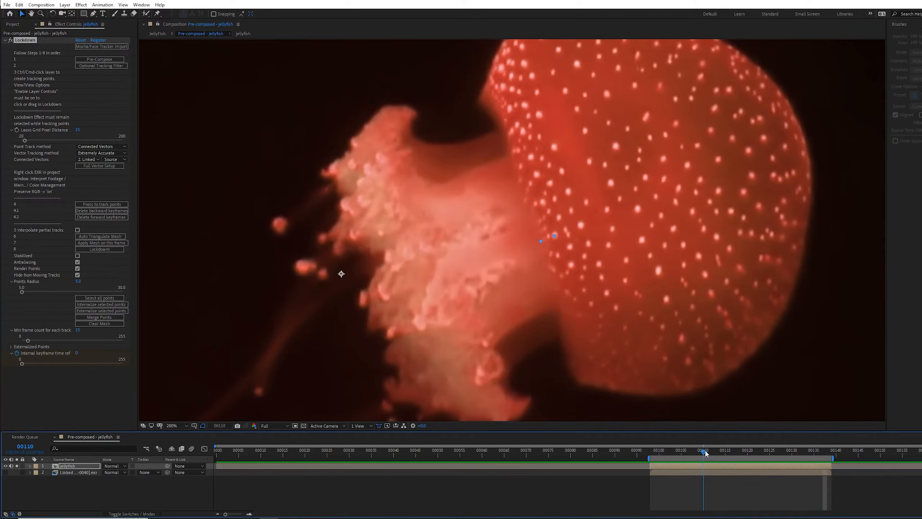
{"action": "left_click", "coordinate": [541, 241]}
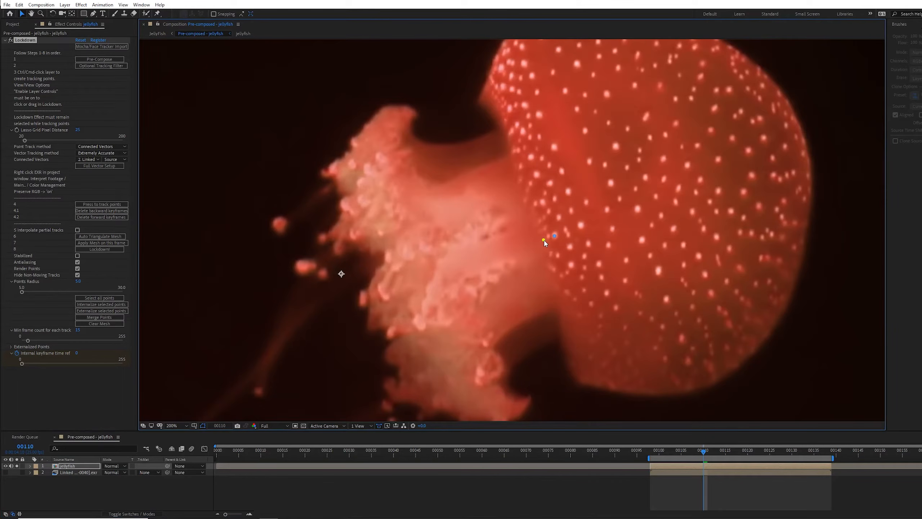
{"action": "key", "text": "Page_Up"}
{"action": "key", "text": "Page_Up"}
{"action": "key", "text": "Page_Up"}
{"action": "key", "text": "Page_Up"}
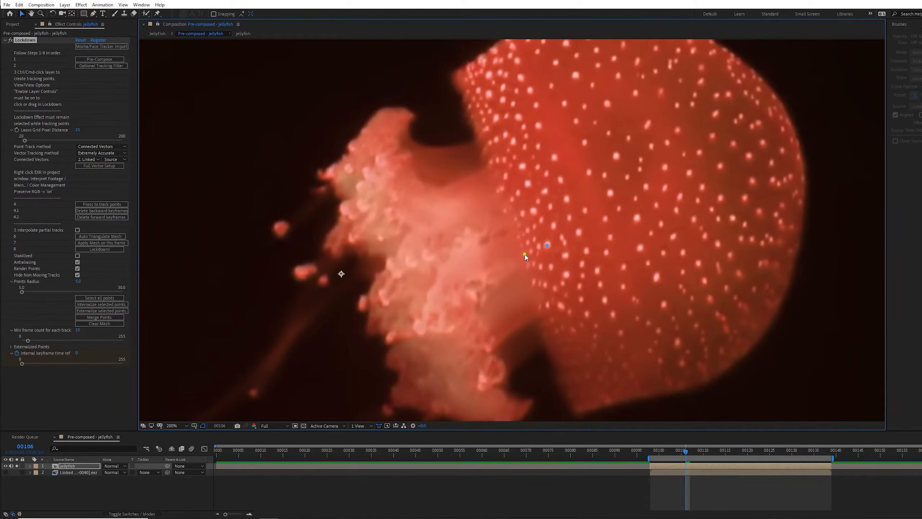
{"action": "key", "text": "Page_Down"}
{"action": "key", "text": "Page_Down"}
{"action": "key", "text": "Page_Down"}
{"action": "key", "text": "Page_Down"}
{"action": "key", "text": "Page_Down"}
{"action": "key", "text": "Page_Down"}
{"action": "key", "text": "Page_Down"}
{"action": "key", "text": "Page_Down"}
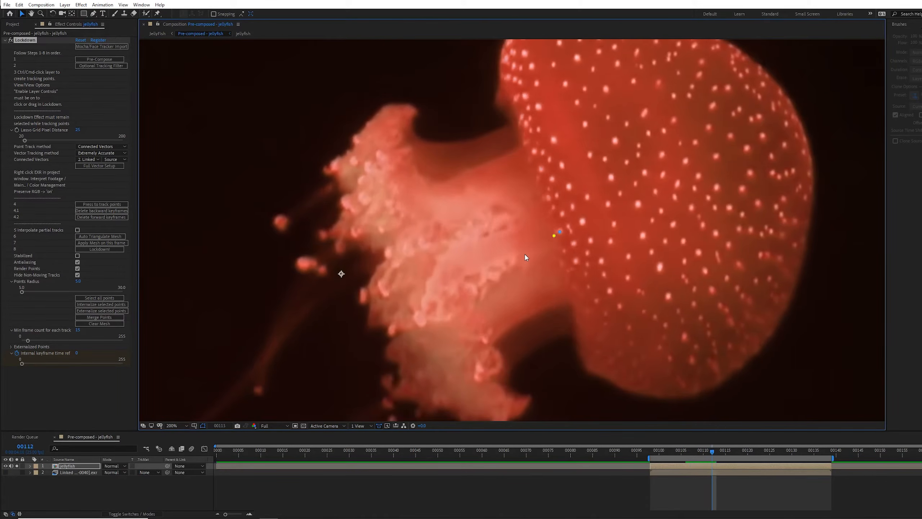
- Step through to frame 138, correcting the second point's position at frames such as 124, 128, 132 and 136
{"action": "key", "text": "Page_Down"}
{"action": "key", "text": "Page_Down"}
{"action": "key", "text": "Page_Down"}
{"action": "key", "text": "Page_Down"}
{"action": "key", "text": "Page_Down"}
{"action": "key", "text": "Page_Down"}
{"action": "key", "text": "Page_Down"}
{"action": "key", "text": "Page_Down"}
{"action": "key", "text": "Page_Down"}
{"action": "key", "text": "Page_Down"}
{"action": "key", "text": "Page_Down"}
{"action": "key", "text": "Page_Down"}
{"action": "key", "text": "Page_Down"}
{"action": "key", "text": "Page_Down"}
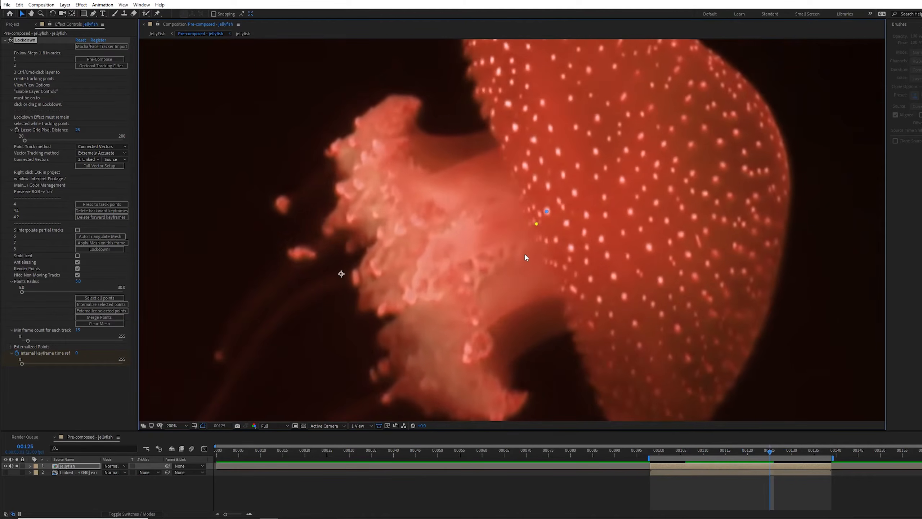
{"action": "key", "text": "Page_Down"}
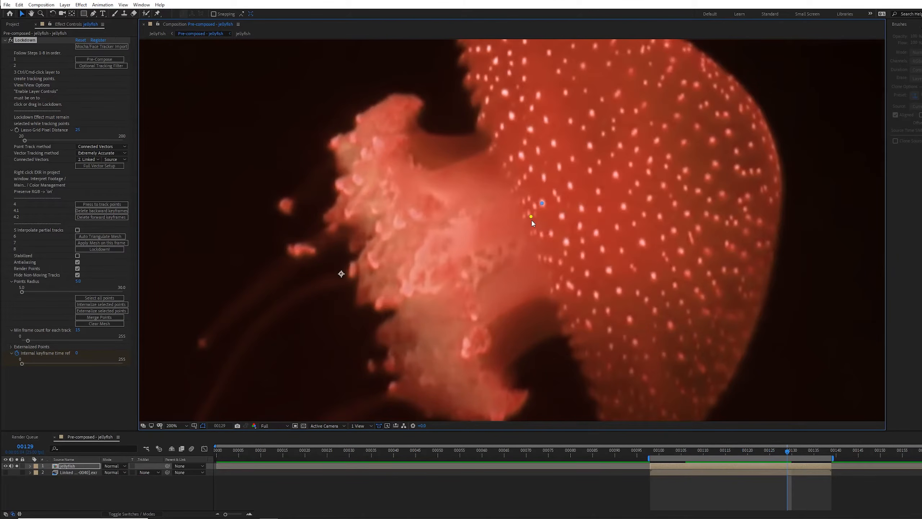
{"action": "key", "text": "Page_Up"}
{"action": "key", "text": "Page_Up"}
{"action": "key", "text": "Page_Up"}
{"action": "key", "text": "Page_Up"}
{"action": "key", "text": "Page_Up"}
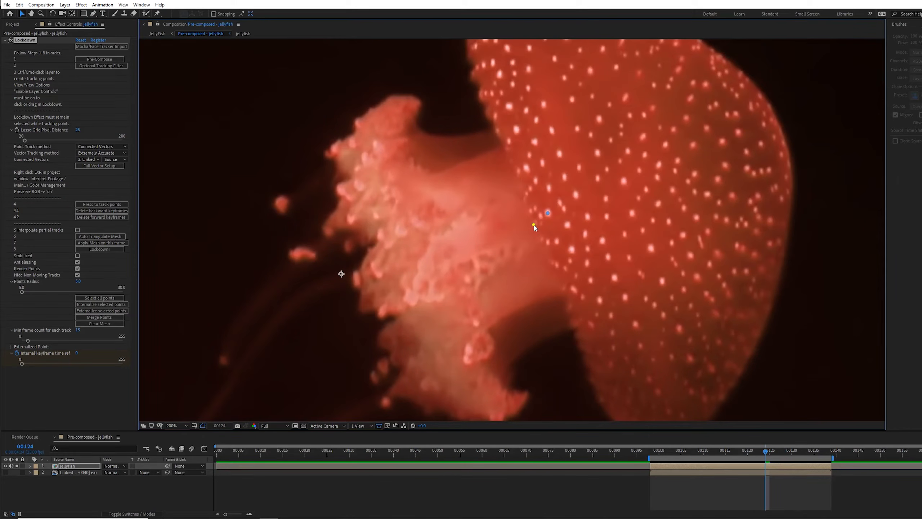
{"action": "key", "text": "Page_Down"}
{"action": "key", "text": "Page_Down"}
{"action": "key", "text": "Page_Down"}
{"action": "key", "text": "Page_Down"}
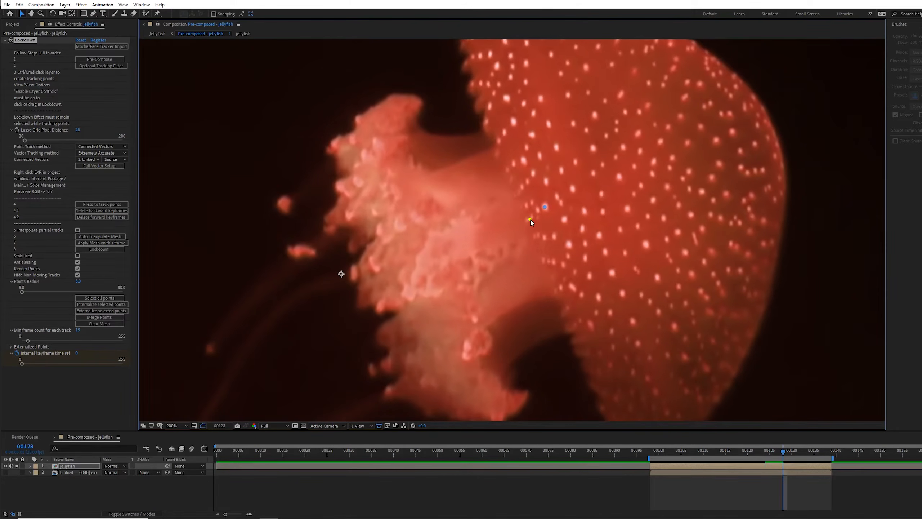
{"action": "key", "text": "Page_Up"}
{"action": "key", "text": "Page_Down"}
{"action": "key", "text": "Page_Down"}
{"action": "key", "text": "Page_Down"}
{"action": "key", "text": "Page_Down"}
{"action": "key", "text": "Page_Down"}
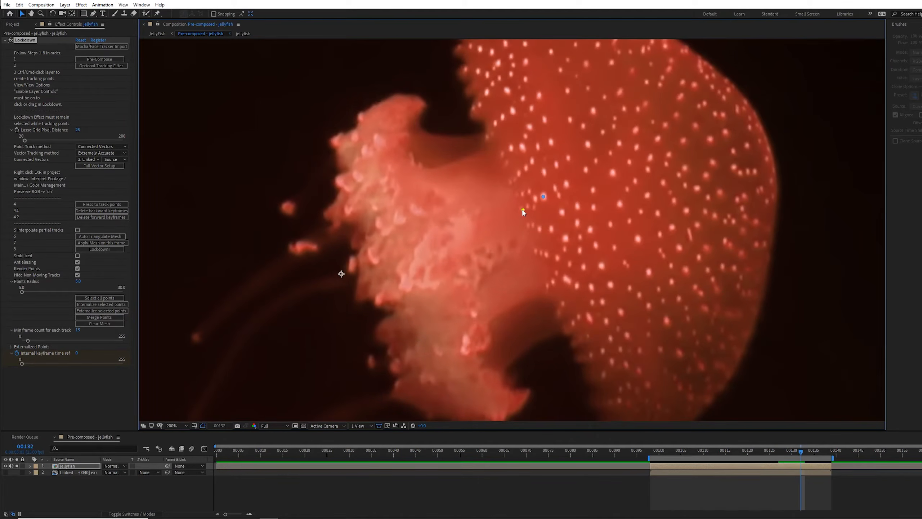
{"action": "key", "text": "Page_Down"}
{"action": "key", "text": "Page_Down"}
{"action": "key", "text": "Page_Down"}
{"action": "key", "text": "Page_Down"}
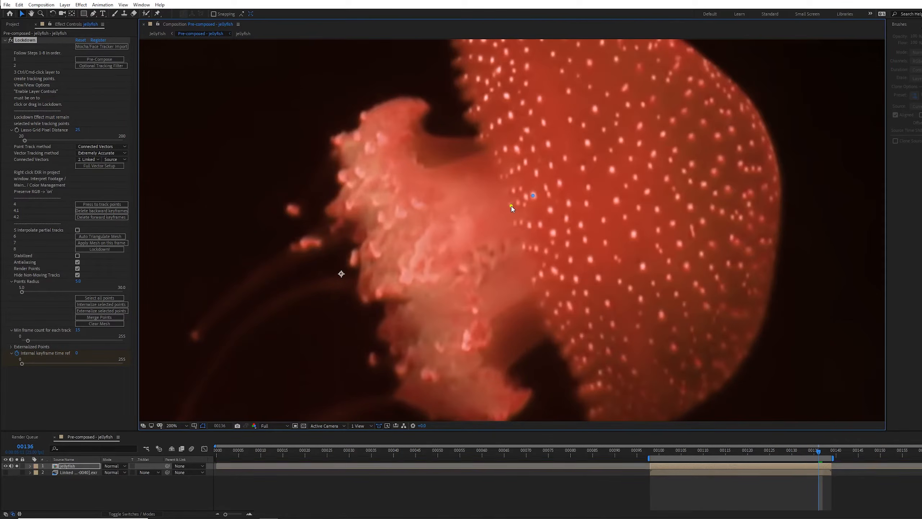
{"action": "key", "text": "Page_Down"}
{"action": "key", "text": "Page_Down"}
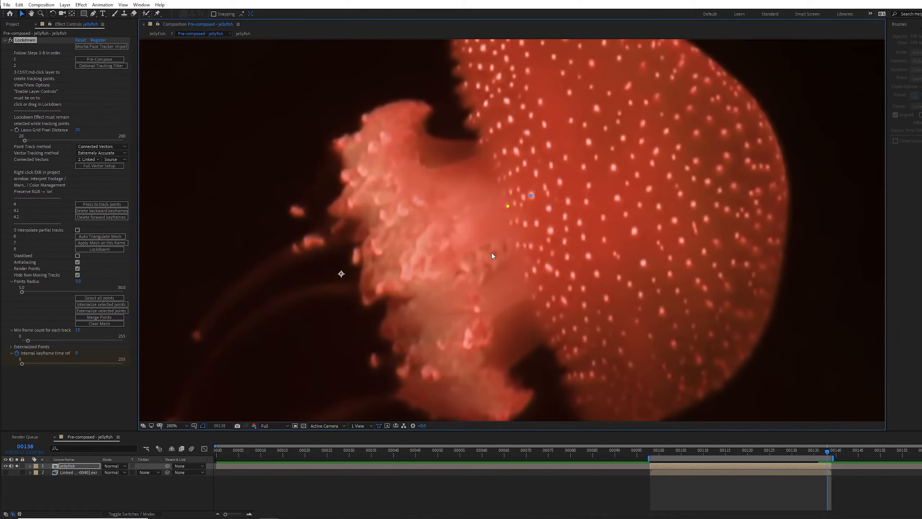
- Play back the corrected track and nudge the second point closer to the first one at frame 118
{"action": "key", "text": "space"}
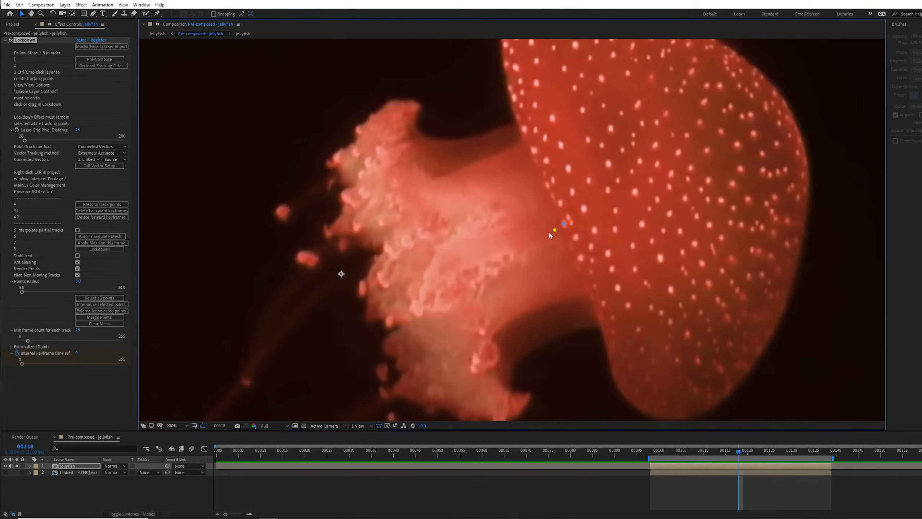
{"action": "left_click_drag", "start_coordinate": [555, 232], "coordinate": [560, 230]}
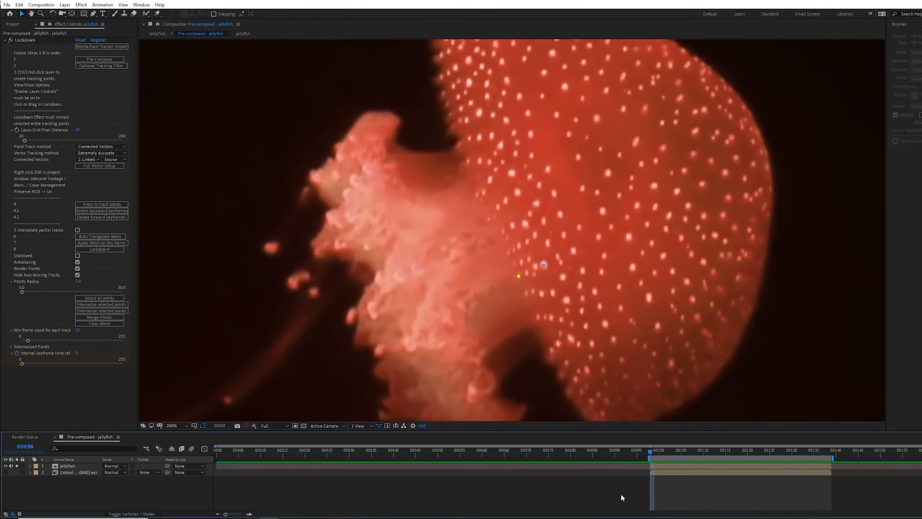
- Reselect the Lockdown effect, add a third tracking point on a dot higher up the bell at frame 98, and track and preview it
{"action": "left_click", "coordinate": [418, 173]}
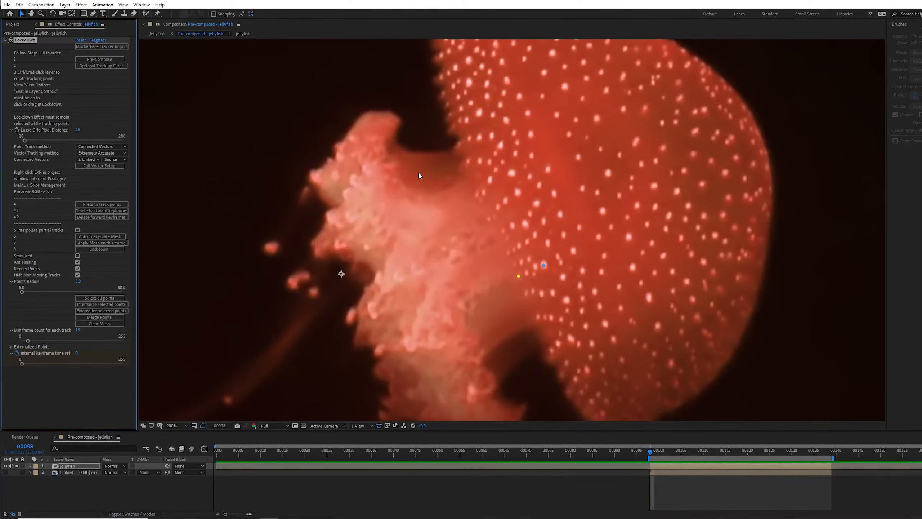
{"action": "left_click", "coordinate": [503, 163], "text": "ctrl"}
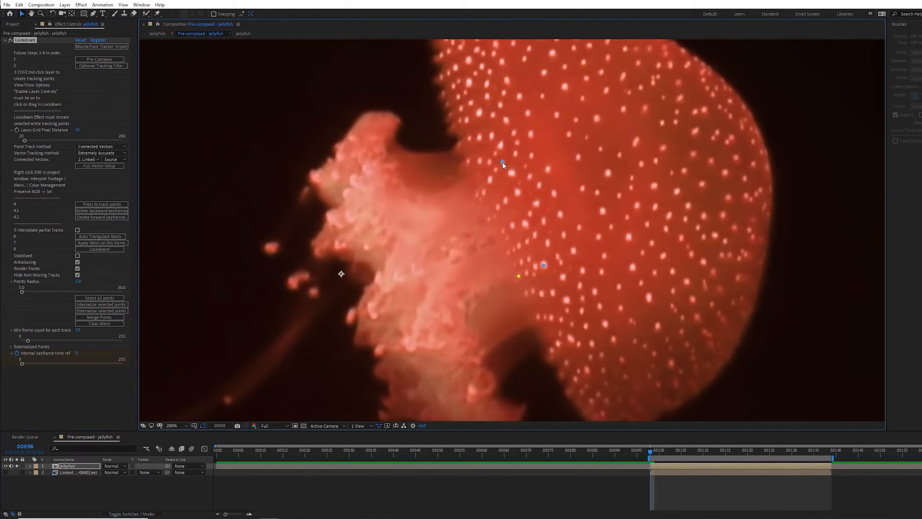
{"action": "left_click", "coordinate": [96, 205]}
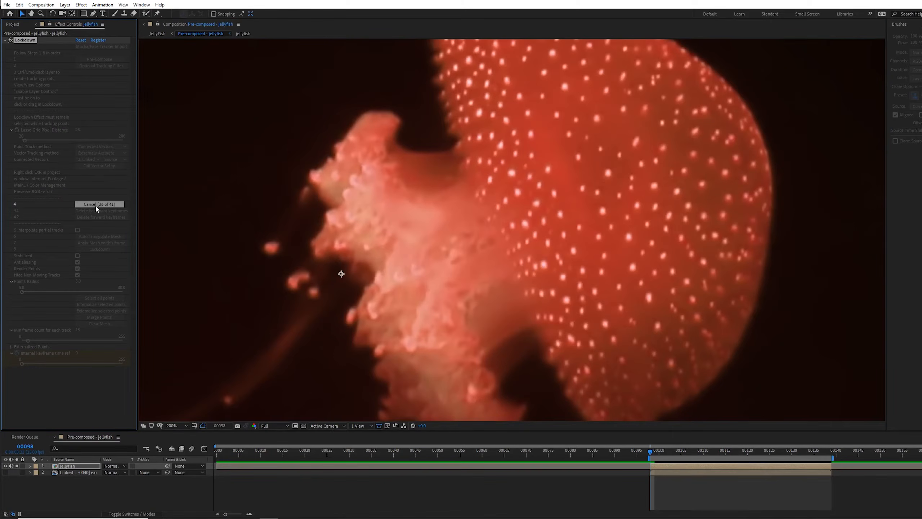
{"action": "left_click", "coordinate": [96, 205]}
{"action": "key", "text": "space"}
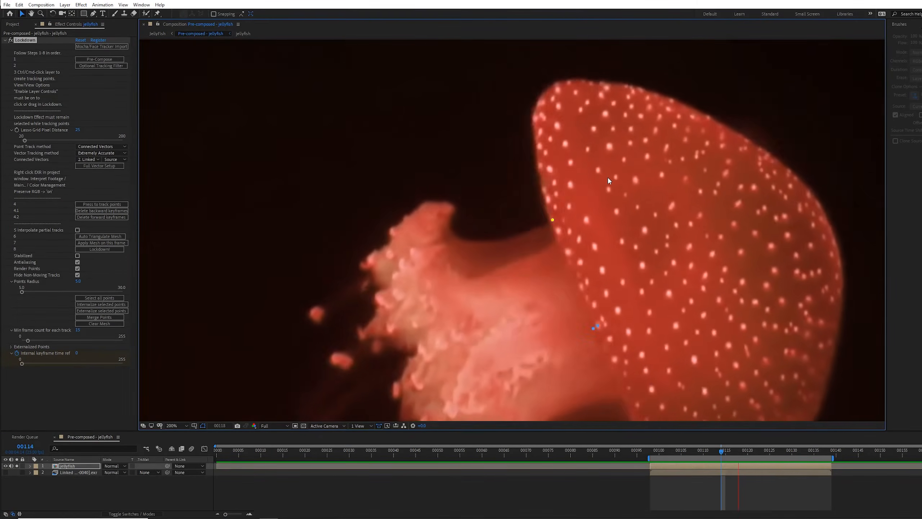
- Back at frame 98, add a fourth tracking point on a faint dot at the bell's inner edge below the third, and track it
{"action": "left_click", "coordinate": [652, 451]}
{"action": "left_click_drag", "start_coordinate": [516, 279], "coordinate": [572, 233]}
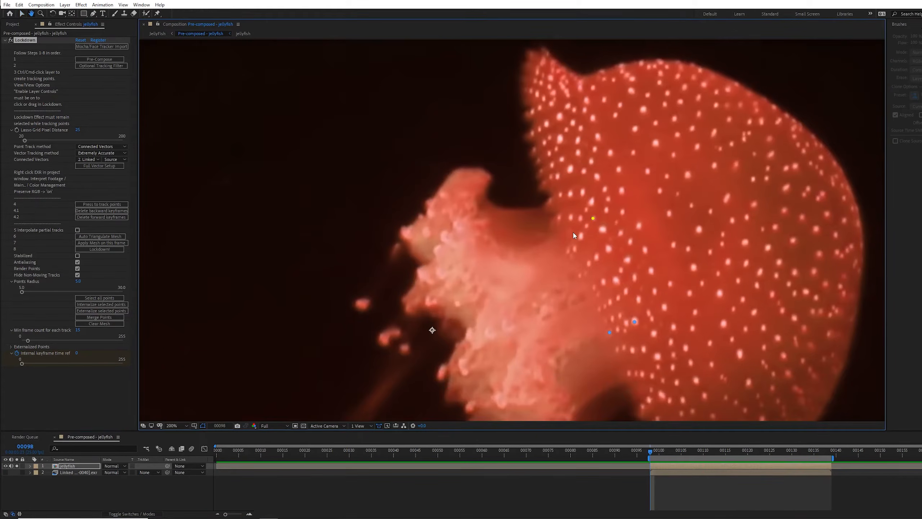
{"action": "scroll", "coordinate": [574, 232], "scroll_direction": "up", "scroll_amount": 1}
{"action": "left_click_drag", "start_coordinate": [625, 222], "coordinate": [575, 168]}
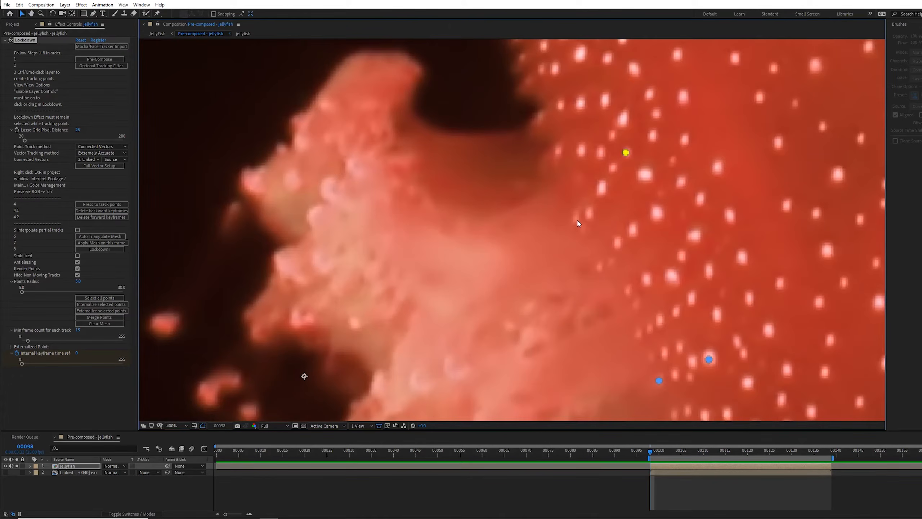
{"action": "key", "text": "comma"}
{"action": "left_click", "coordinate": [108, 204]}
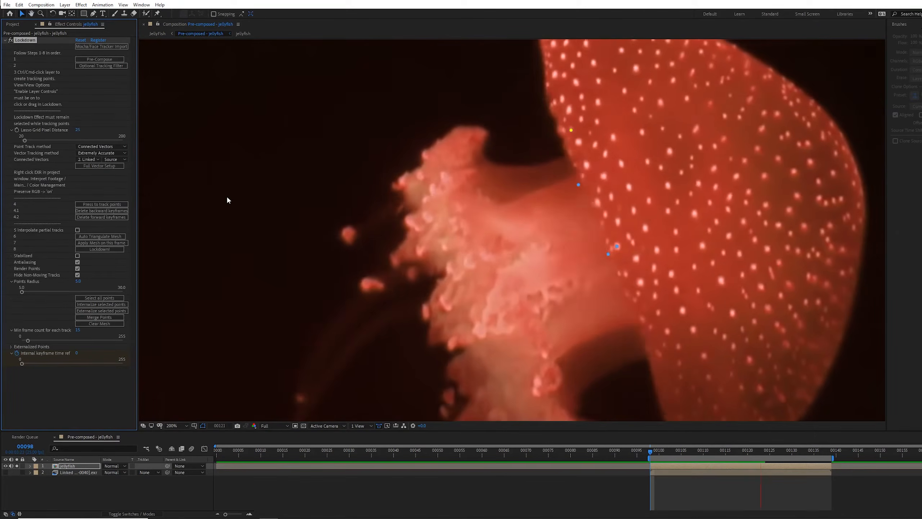
- At frame 138, add a fifth tracking point on the bell's inner edge just above the fourth point, and track it
{"action": "key", "text": "space"}
{"action": "key", "text": "Page_Down"}
{"action": "key", "text": "Page_Down"}
{"action": "key", "text": "Page_Down"}
{"action": "key", "text": "Page_Down"}
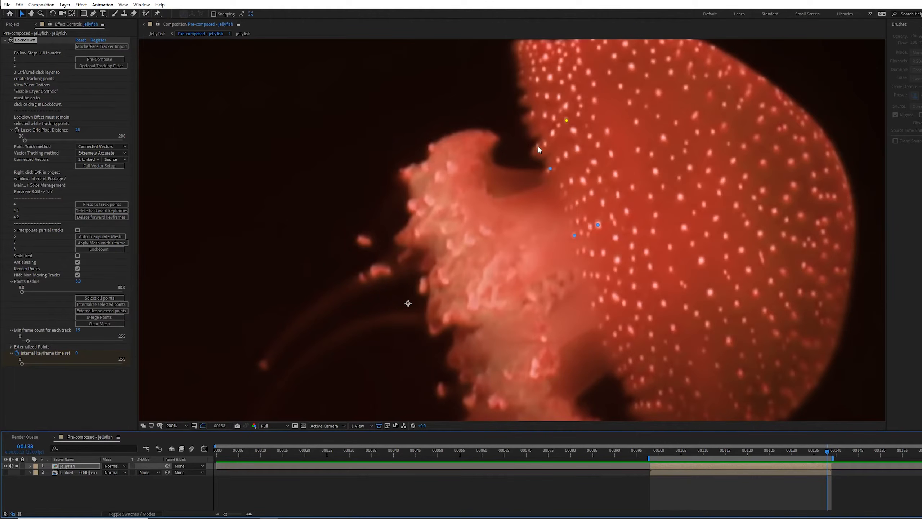
{"action": "left_click_drag", "start_coordinate": [654, 449], "coordinate": [828, 449]}
{"action": "left_click", "coordinate": [537, 147], "text": "ctrl"}
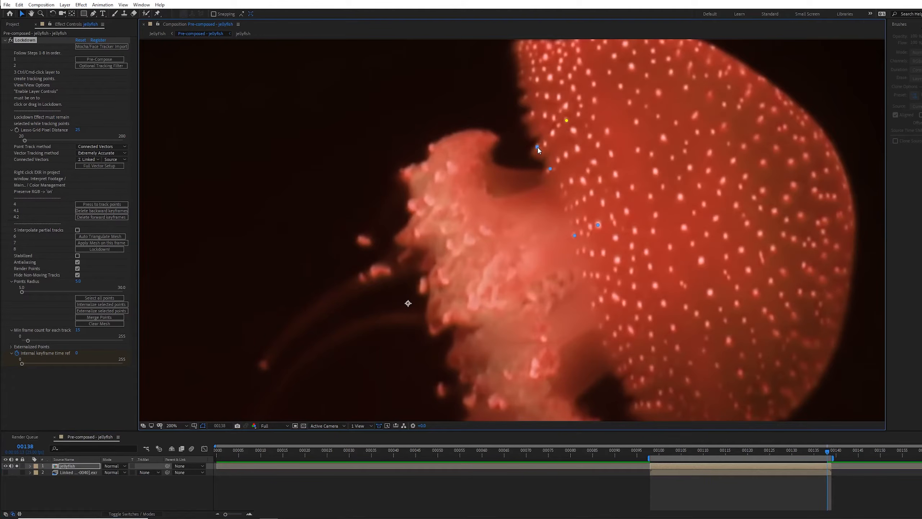
{"action": "left_click", "coordinate": [99, 204]}
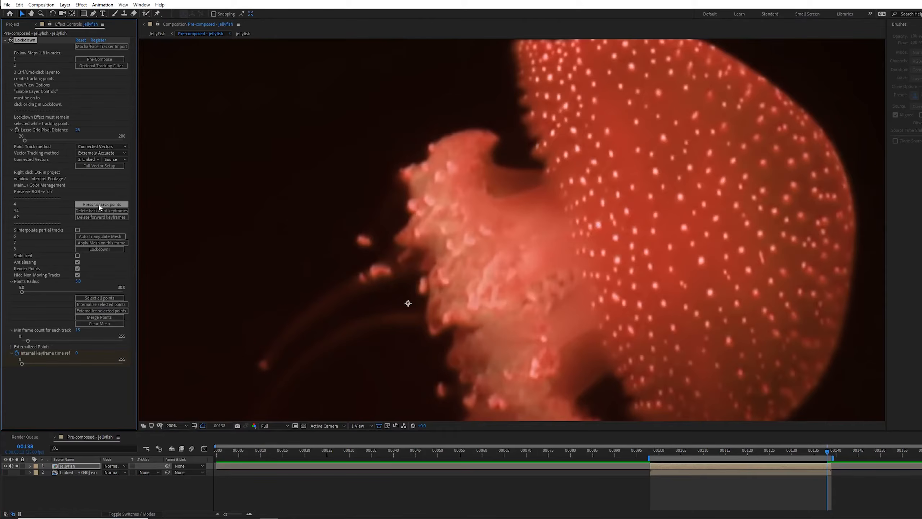
{"action": "left_click_drag", "start_coordinate": [823, 450], "coordinate": [653, 465]}
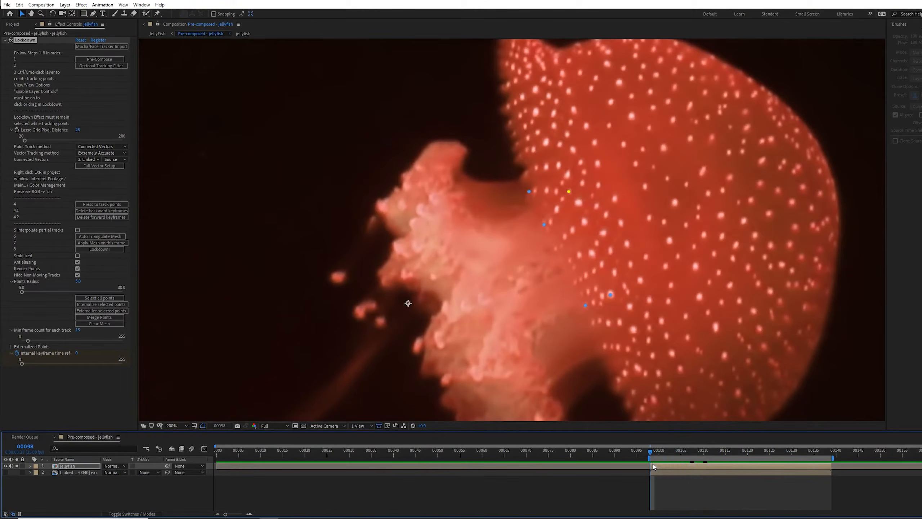
- Examine how the fourth and fifth tracking points follow the bell's edge, around frame 110 and from frame 138 back to about 129
{"action": "left_click", "coordinate": [544, 226]}
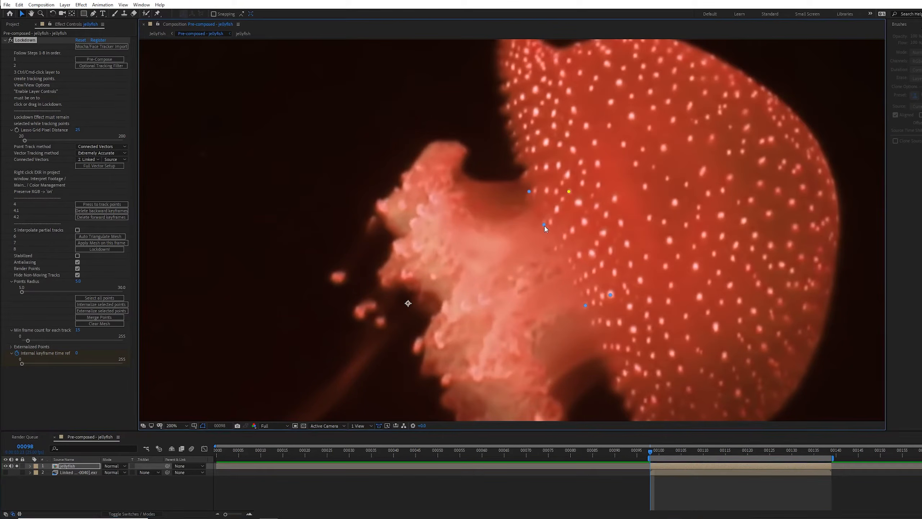
{"action": "key", "text": "space"}
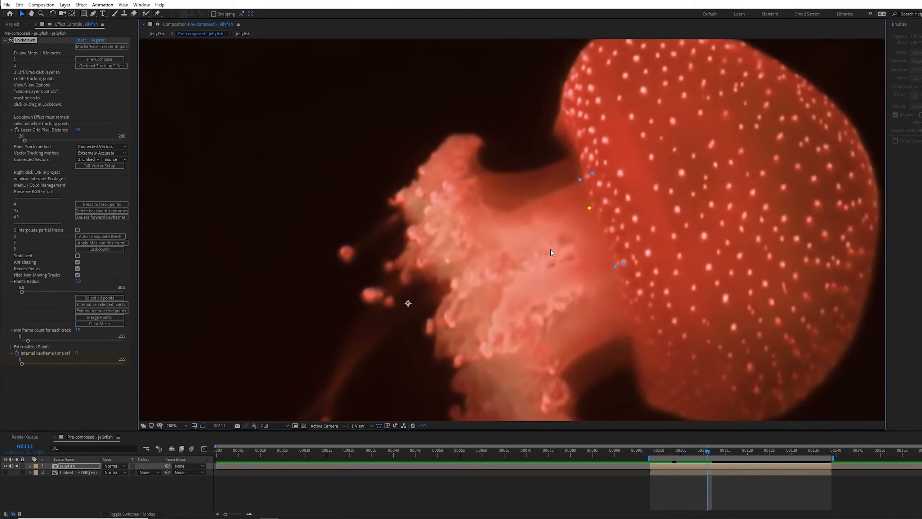
{"action": "key", "text": "Page_Up"}
{"action": "key", "text": "Page_Up"}
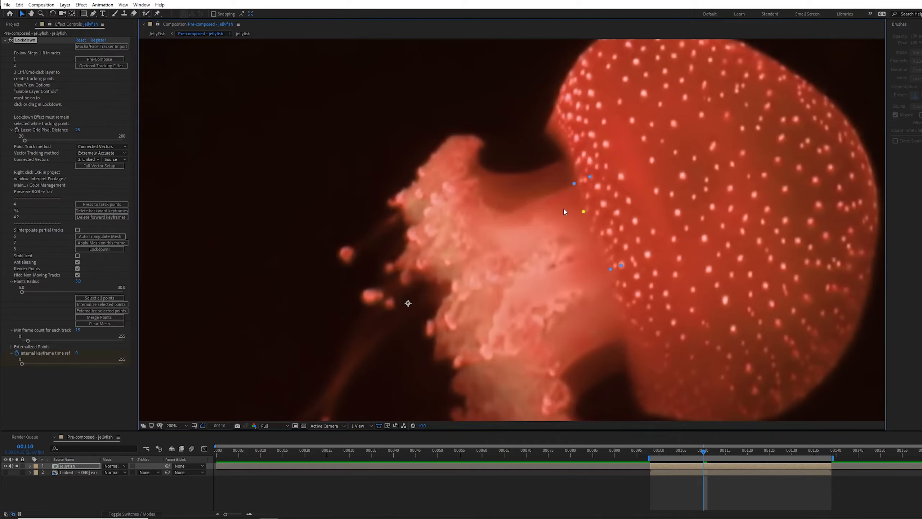
{"action": "key", "text": "space"}
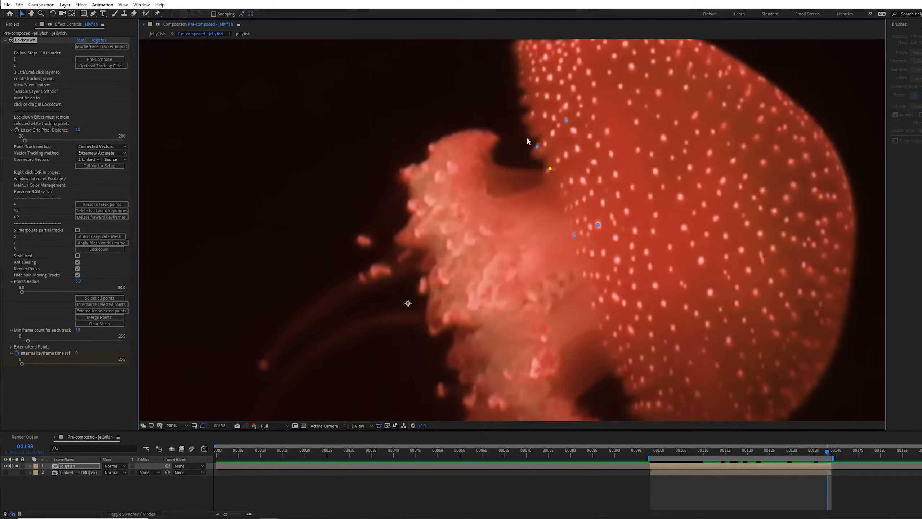
{"action": "key", "text": "Page_Up"}
{"action": "key", "text": "Page_Up"}
{"action": "key", "text": "Page_Up"}
{"action": "key", "text": "Page_Up"}
{"action": "key", "text": "Page_Up"}
{"action": "key", "text": "Page_Up"}
{"action": "key", "text": "Page_Up"}
{"action": "key", "text": "Page_Up"}
{"action": "key", "text": "Page_Up"}
{"action": "key", "text": "Page_Up"}
{"action": "key", "text": "Page_Up"}
{"action": "key", "text": "Page_Up"}
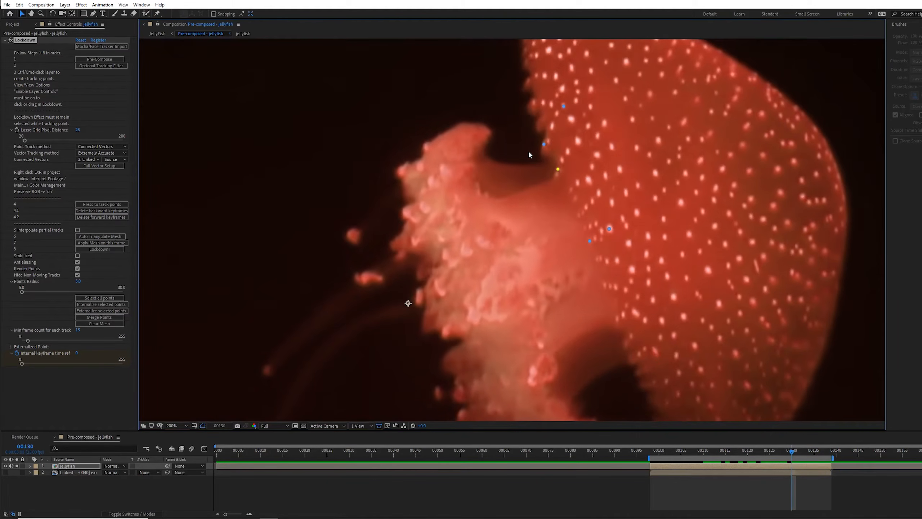
{"action": "key", "text": "Page_Down"}
{"action": "key", "text": "Page_Down"}
{"action": "key", "text": "Page_Down"}
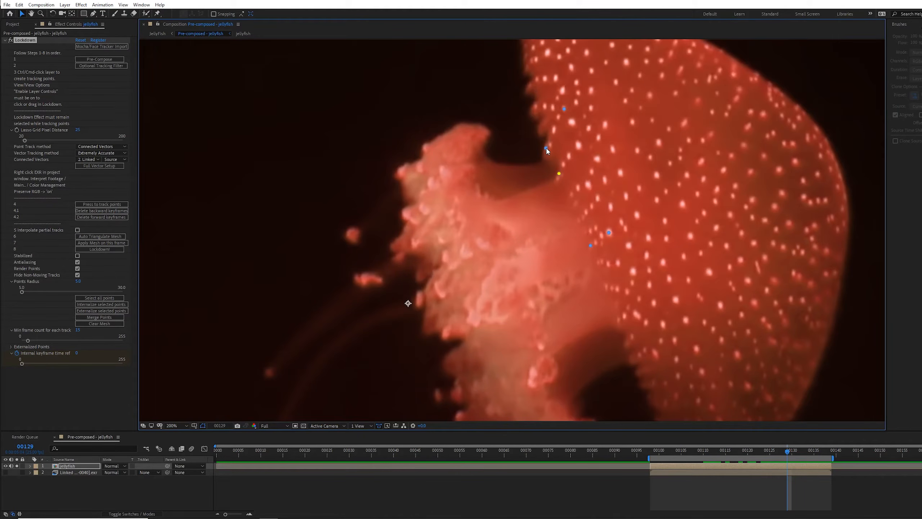
- Select the fourth and fifth tracking points together, compare their paths along the shot, and merge them into one point
{"action": "left_click", "coordinate": [546, 148], "text": "alt"}
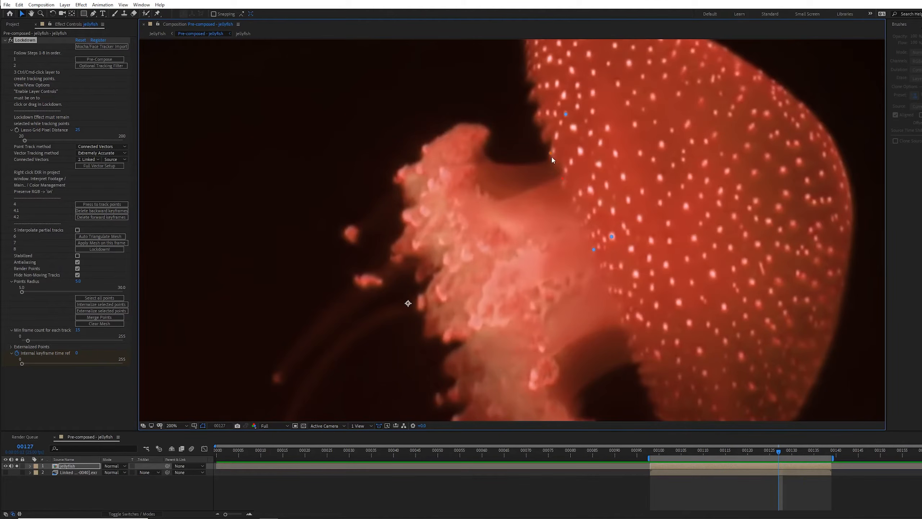
{"action": "left_click", "coordinate": [651, 449]}
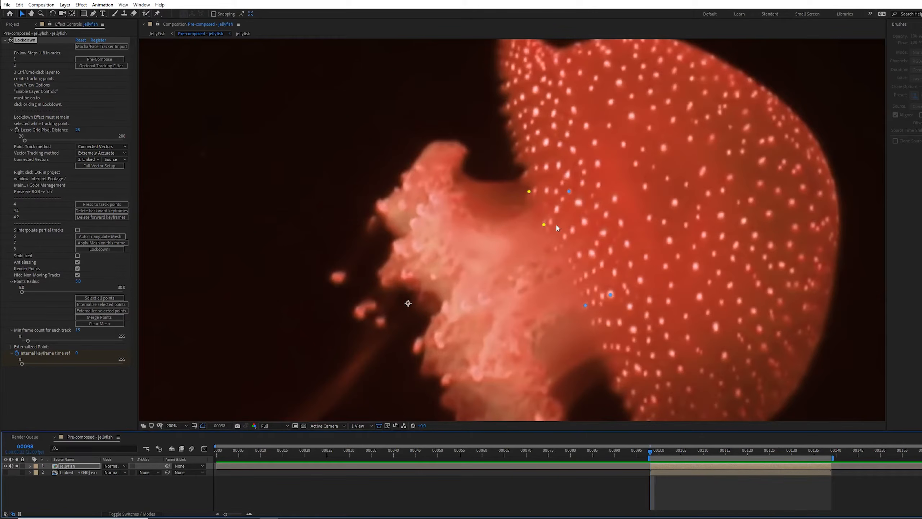
{"action": "left_click_drag", "start_coordinate": [653, 451], "coordinate": [792, 459]}
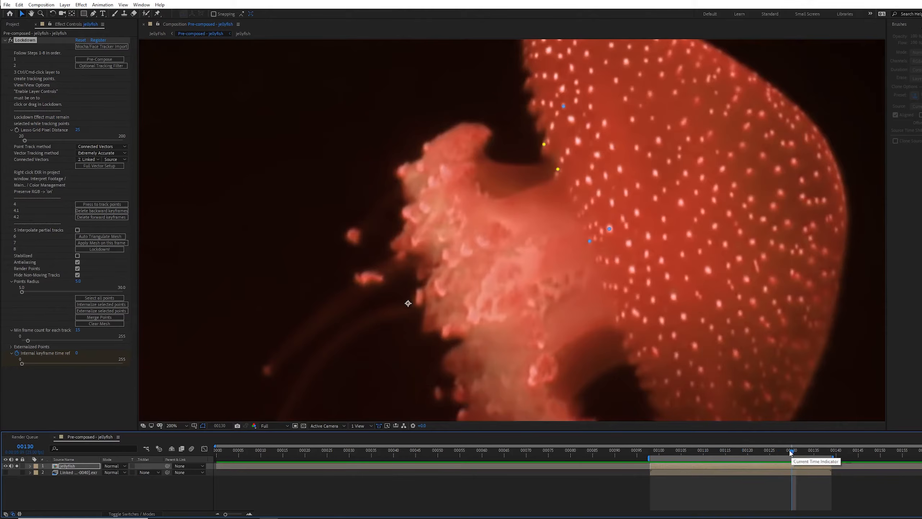
{"action": "left_click", "coordinate": [753, 452]}
{"action": "left_click_drag", "start_coordinate": [753, 452], "coordinate": [755, 453]}
{"action": "left_click", "coordinate": [114, 319]}
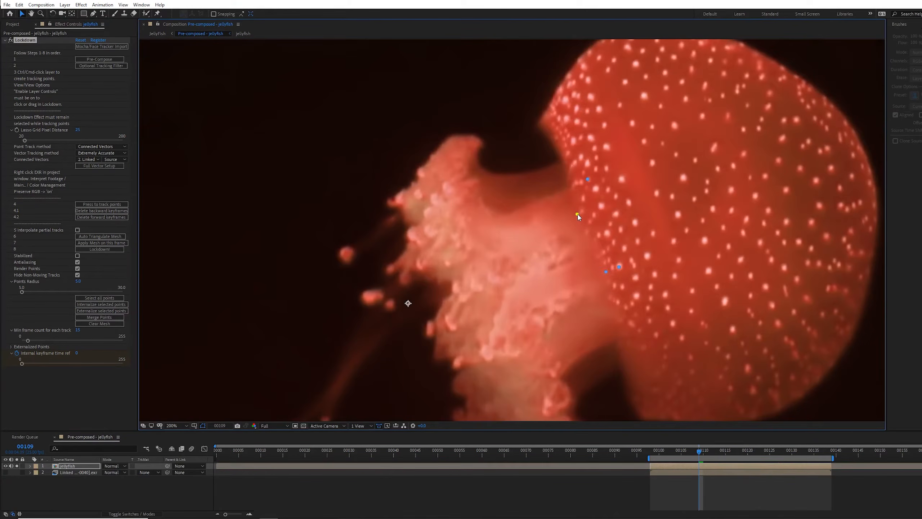
- Step from frame 109 to 129, correcting the merged point's position at frames such as 125, and preview the track
{"action": "key", "text": "Page_Down"}
{"action": "key", "text": "Page_Down"}
{"action": "key", "text": "Page_Down"}
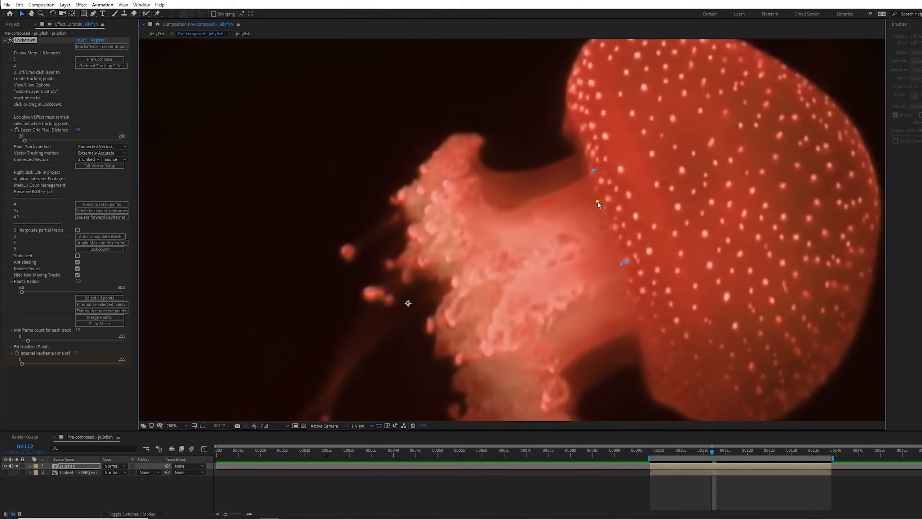
{"action": "key", "text": "Page_Down"}
{"action": "key", "text": "Page_Down"}
{"action": "key", "text": "Page_Down"}
{"action": "key", "text": "Page_Down"}
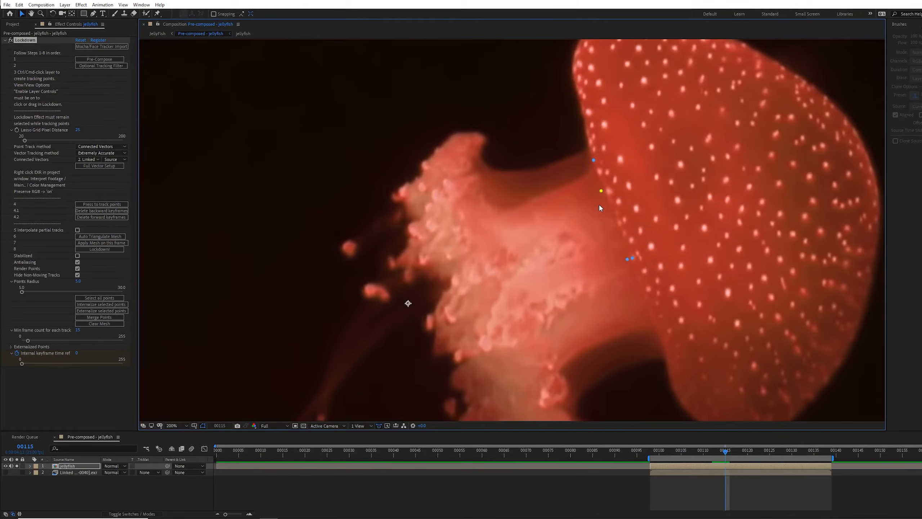
{"action": "key", "text": "Page_Down"}
{"action": "key", "text": "Page_Down"}
{"action": "key", "text": "Page_Down"}
{"action": "key", "text": "Page_Down"}
{"action": "key", "text": "Page_Down"}
{"action": "key", "text": "Page_Down"}
{"action": "key", "text": "Page_Down"}
{"action": "key", "text": "Page_Down"}
{"action": "key", "text": "Page_Down"}
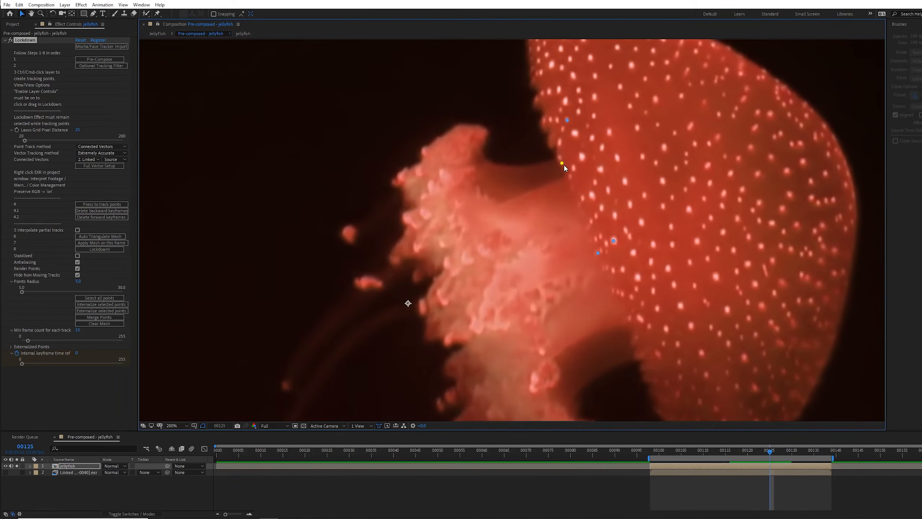
{"action": "left_click_drag", "start_coordinate": [561, 167], "coordinate": [559, 164]}
{"action": "key", "text": "Page_Down"}
{"action": "key", "text": "Page_Down"}
{"action": "key", "text": "Page_Down"}
{"action": "key", "text": "Page_Down"}
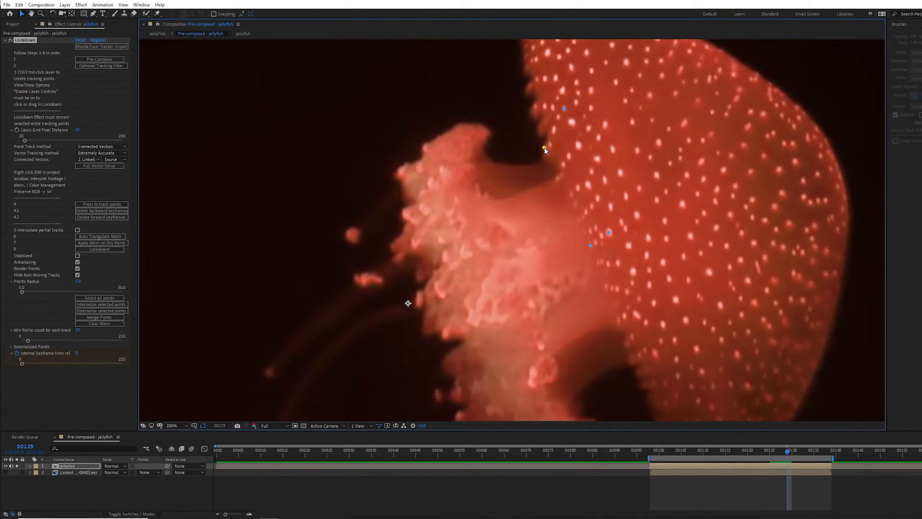
{"action": "key", "text": "space"}
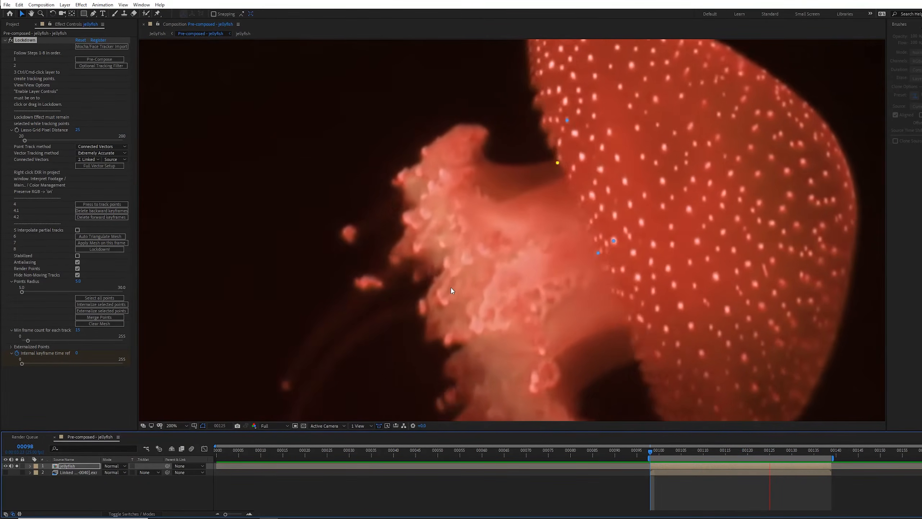
{"action": "key", "text": "space"}
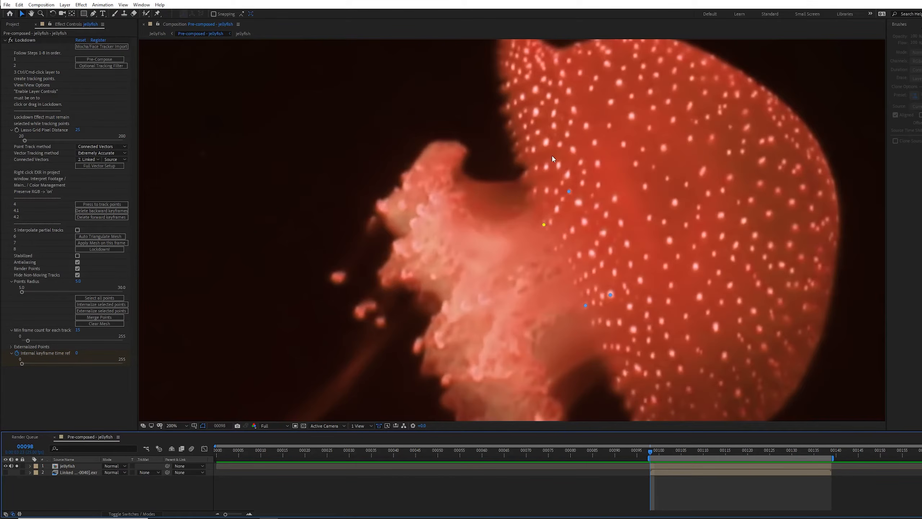
- At frame 98, add tracking points on two dots above the third point and one lower on the bell, and track and preview them
{"action": "left_click", "coordinate": [559, 143], "text": "ctrl"}
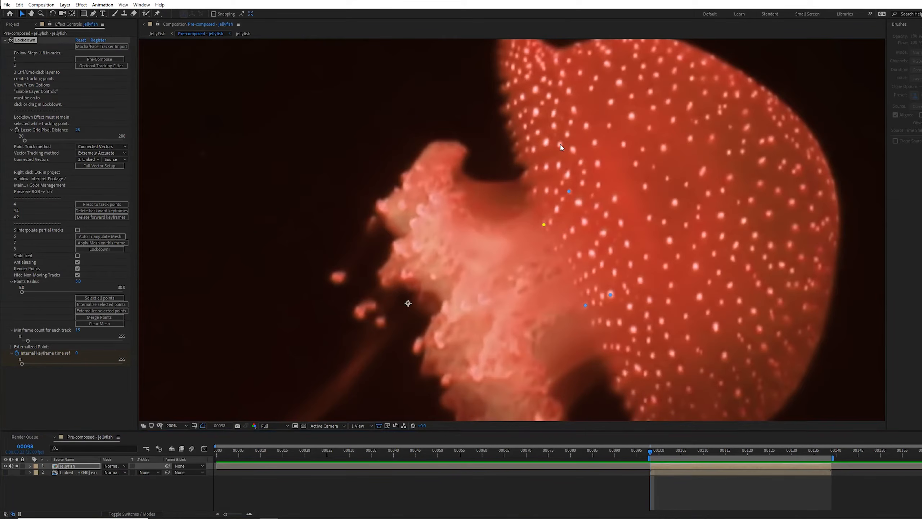
{"action": "left_click", "coordinate": [652, 355], "text": "ctrl"}
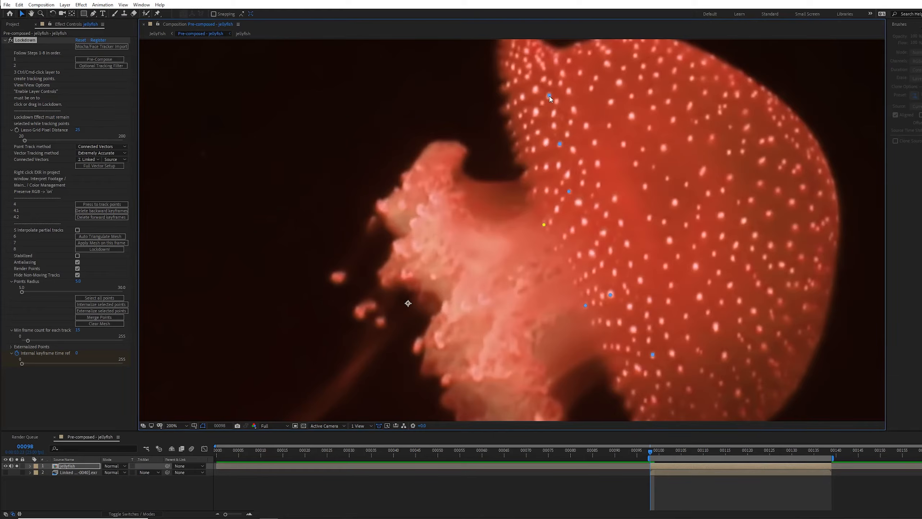
{"action": "left_click", "coordinate": [101, 204]}
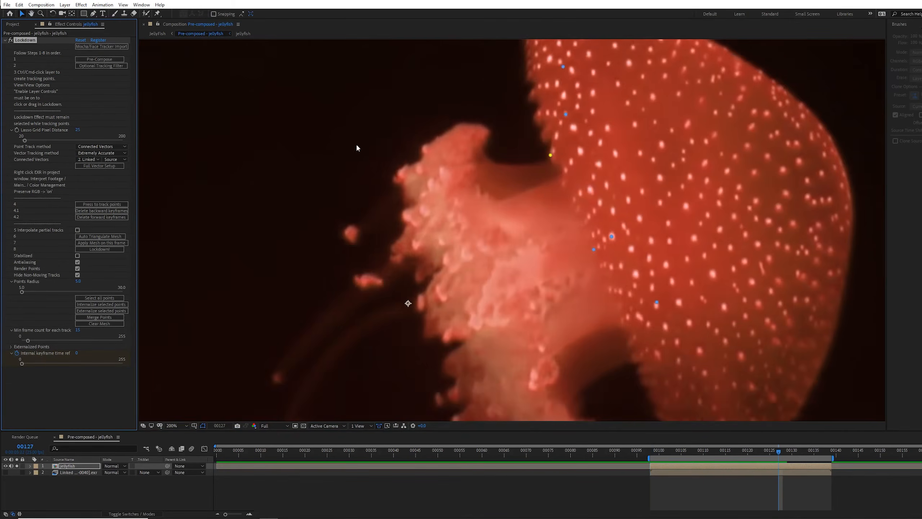
{"action": "key", "text": "space"}
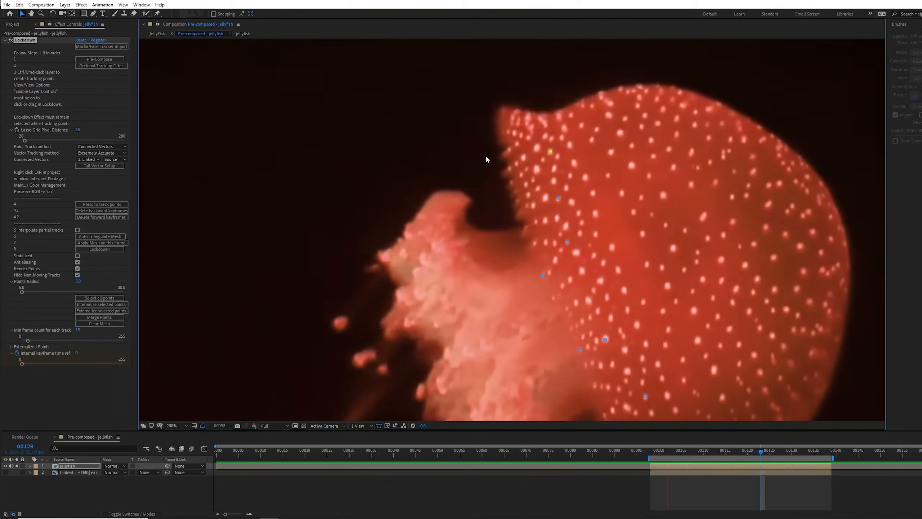
- At frame 138, add a tracking point on a dot near the bell's lower inner edge, track it and select it
{"action": "left_click_drag", "start_coordinate": [591, 243], "coordinate": [595, 196]}
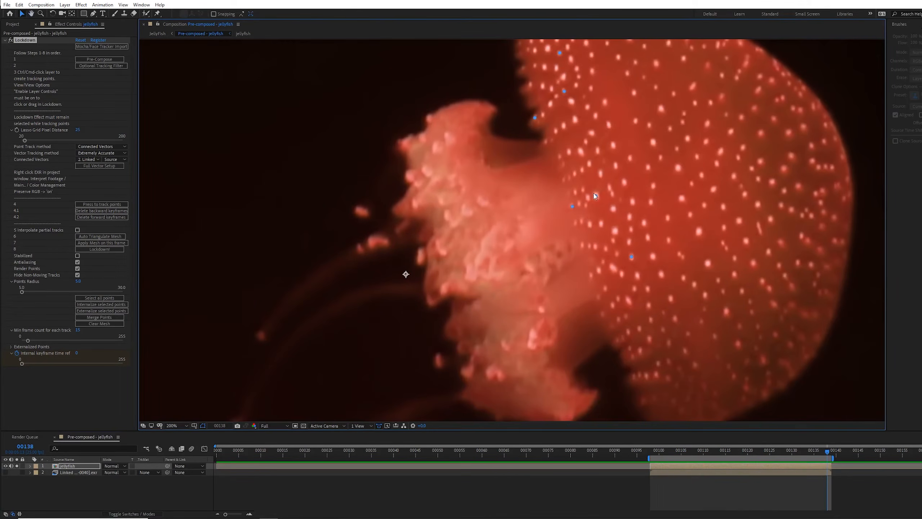
{"action": "left_click", "coordinate": [125, 204]}
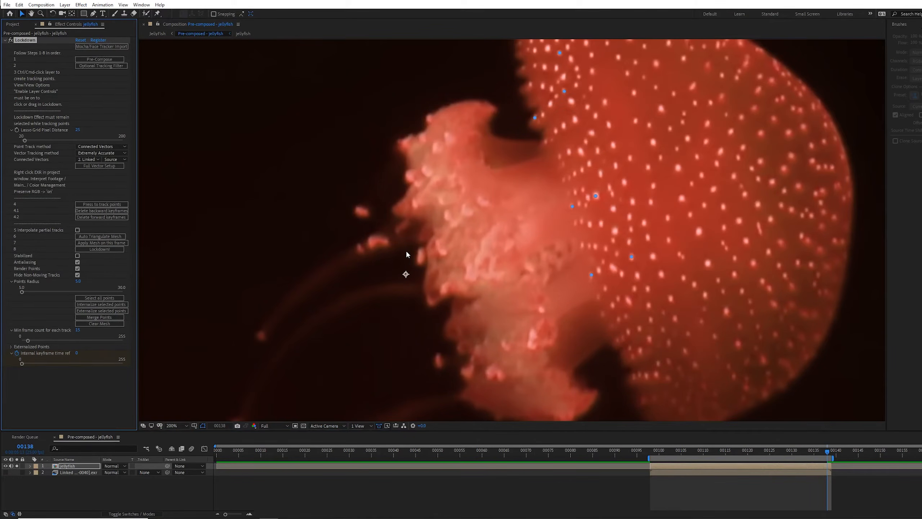
{"action": "left_click", "coordinate": [592, 276]}
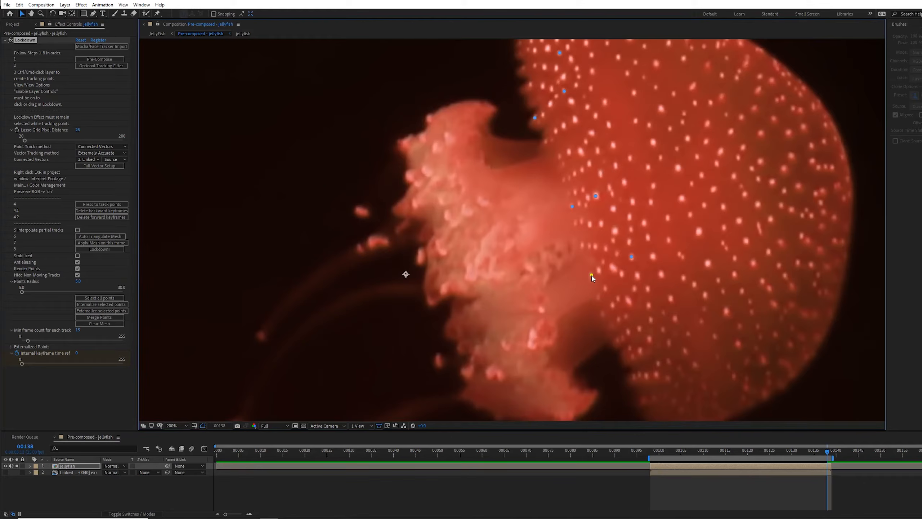
- Back at frame 98, add another tracking point on the dot beside the selected lower-edge point, and track it
{"action": "left_click", "coordinate": [650, 452]}
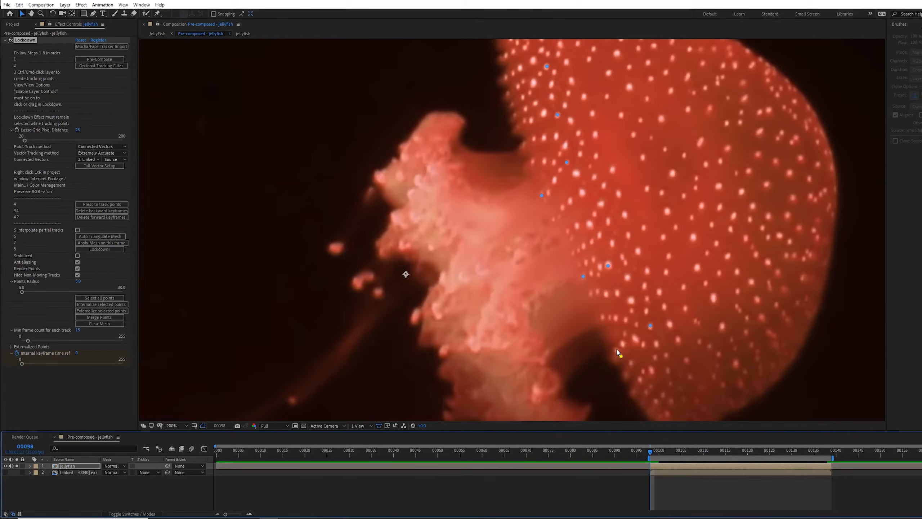
{"action": "left_click_drag", "start_coordinate": [828, 451], "coordinate": [650, 452]}
{"action": "left_click", "coordinate": [617, 352], "text": "ctrl"}
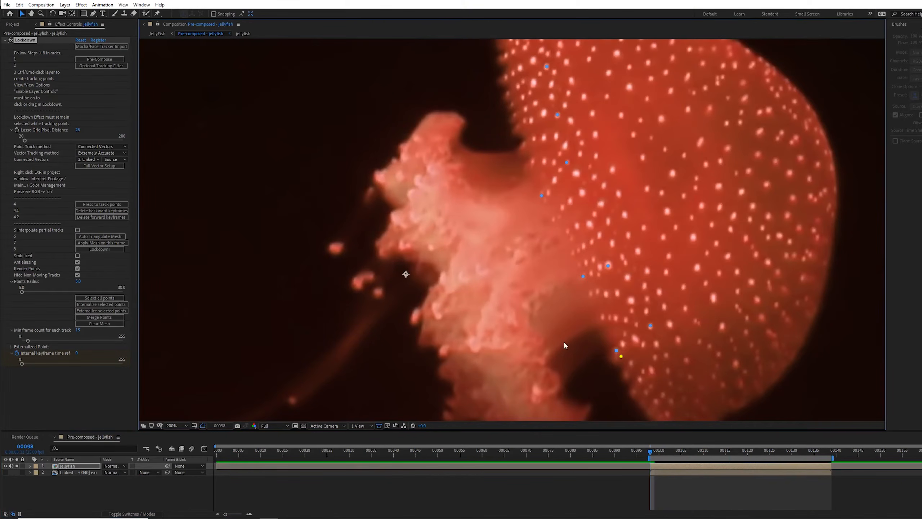
{"action": "left_click", "coordinate": [109, 204]}
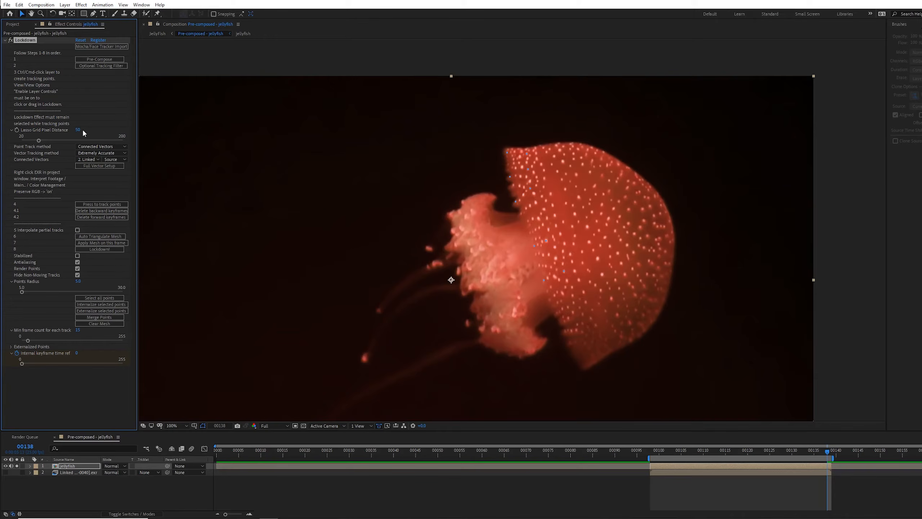
- At frame 138, lasso the bell's interior with a coarse grid of tracking points, add points along its outer edge, and track them
{"action": "mouse_move", "coordinate": [539, 146]}
{"action": "left_mouse_down"}
{"action": "mouse_move", "coordinate": [603, 315]}
{"action": "mouse_move", "coordinate": [663, 297]}
{"action": "mouse_move", "coordinate": [661, 189]}
{"action": "mouse_move", "coordinate": [576, 143]}
{"action": "mouse_move", "coordinate": [546, 141]}
{"action": "left_mouse_up"}
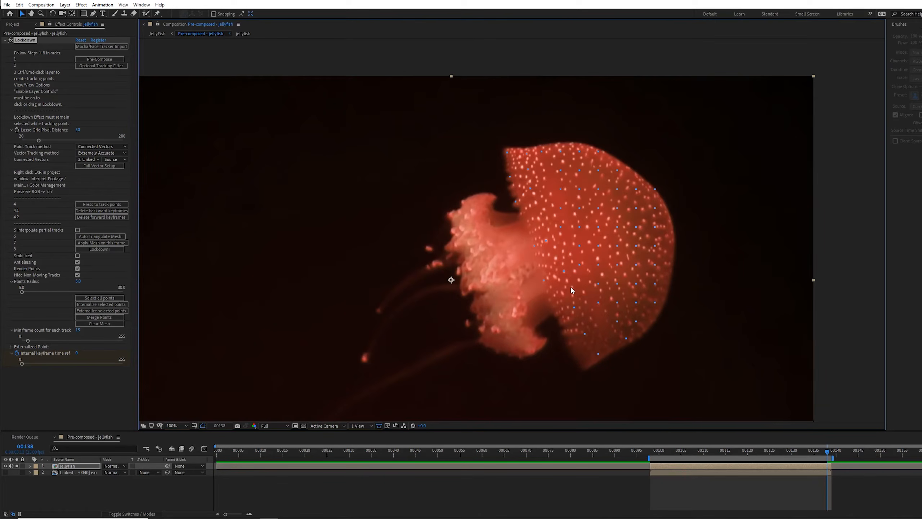
{"action": "left_click", "coordinate": [572, 143], "text": "ctrl"}
{"action": "left_click", "coordinate": [101, 204]}
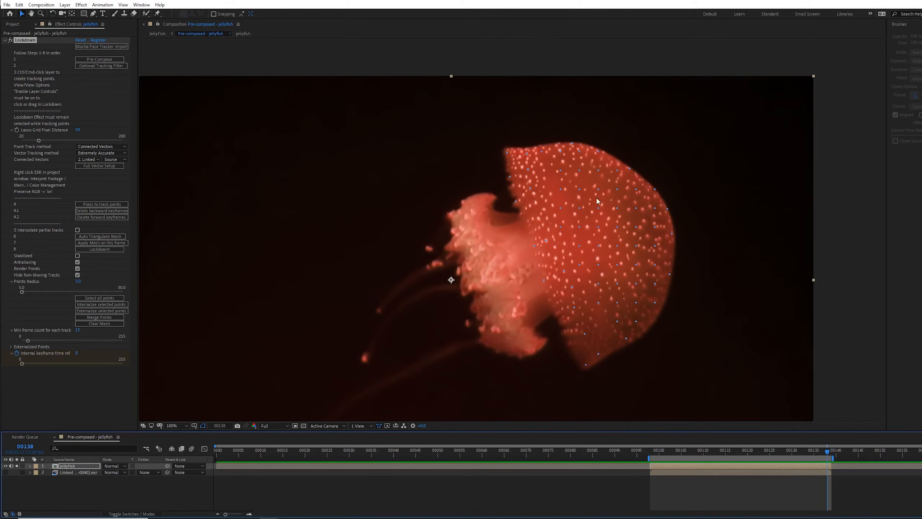
- Set the lasso grid pixel distance to 25, preview the track, and lasso the bell at frame 138 to add a denser point grid
{"action": "left_click", "coordinate": [77, 130]}
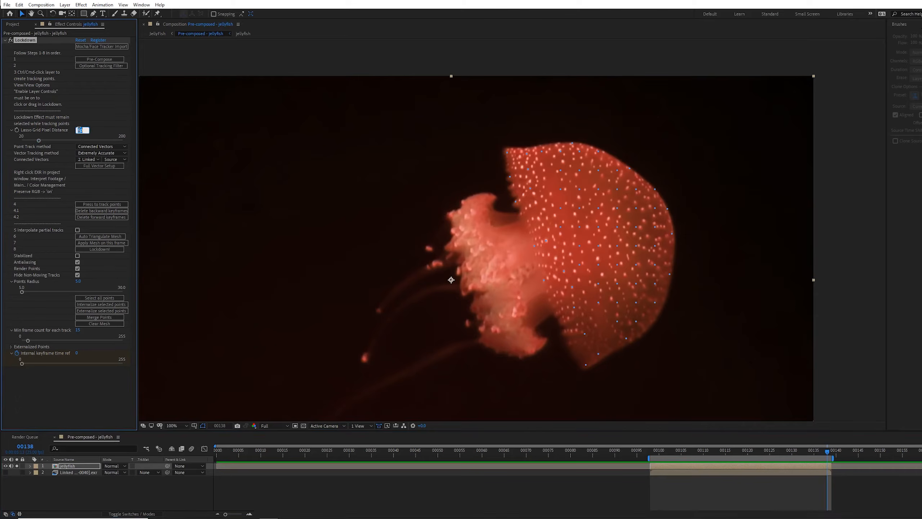
{"action": "type", "text": "25"}
{"action": "key", "text": "Return"}
{"action": "key", "text": "space"}
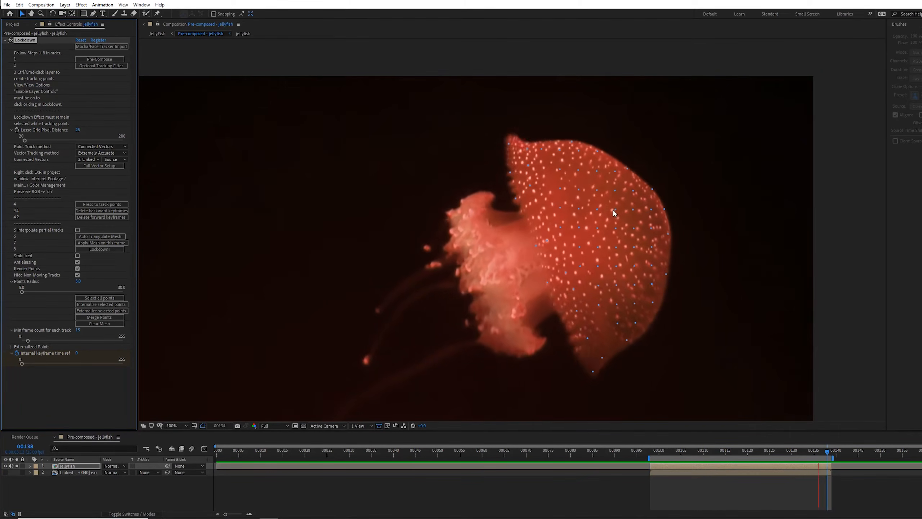
{"action": "left_click", "coordinate": [826, 450]}
{"action": "mouse_move", "coordinate": [550, 161]}
{"action": "left_mouse_down"}
{"action": "mouse_move", "coordinate": [544, 230]}
{"action": "mouse_move", "coordinate": [585, 286]}
{"action": "mouse_move", "coordinate": [601, 331]}
{"action": "mouse_move", "coordinate": [670, 273]}
{"action": "mouse_move", "coordinate": [628, 167]}
{"action": "mouse_move", "coordinate": [574, 151]}
{"action": "left_mouse_up"}
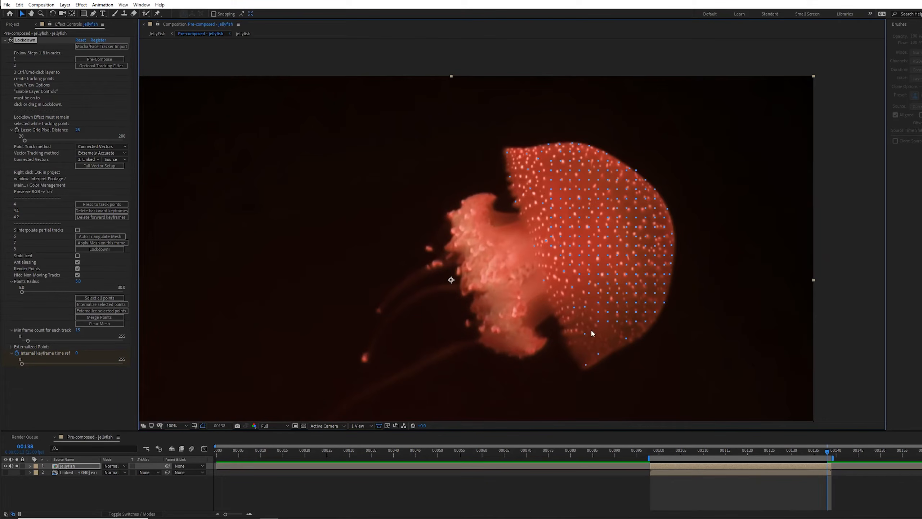
- Track the newly lassoed grid points and preview the result across the bell
{"action": "left_click", "coordinate": [111, 203]}
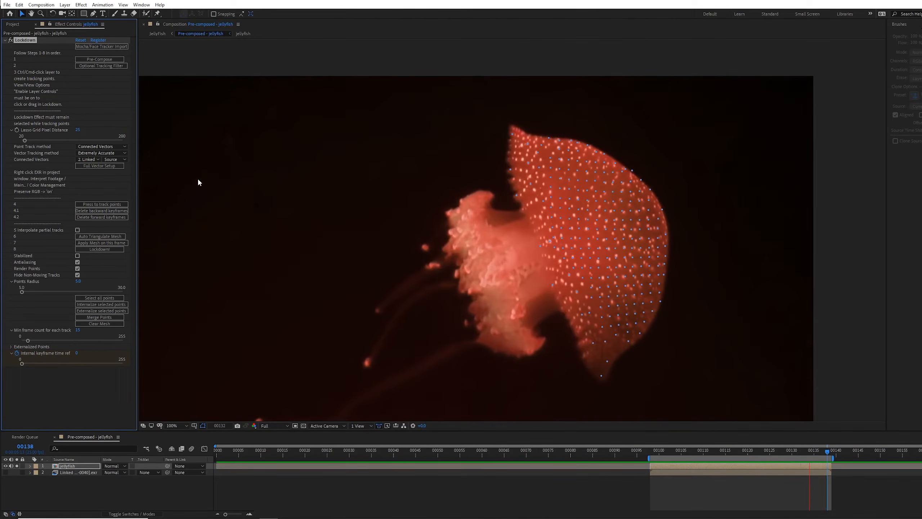
{"action": "key", "text": "space"}
{"action": "scroll", "coordinate": [646, 156], "scroll_direction": "up", "scroll_amount": 1}
{"action": "left_click_drag", "start_coordinate": [651, 134], "coordinate": [421, 243]}
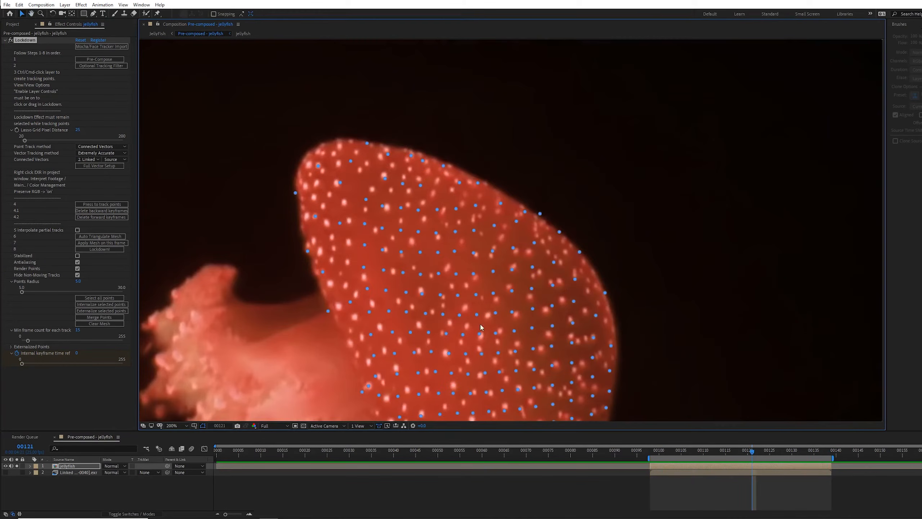
- Temporarily raise the viewer exposure to inspect the points along the bell's edge up to frame 113, and reset the exposure
{"action": "left_click_drag", "start_coordinate": [421, 425], "coordinate": [436, 426]}
{"action": "key", "text": "space"}
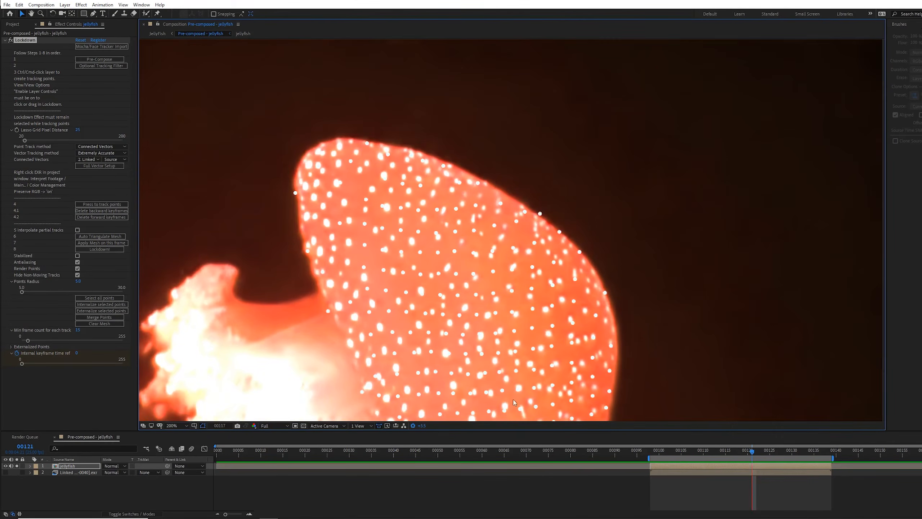
{"action": "left_click_drag", "start_coordinate": [745, 450], "coordinate": [716, 452]}
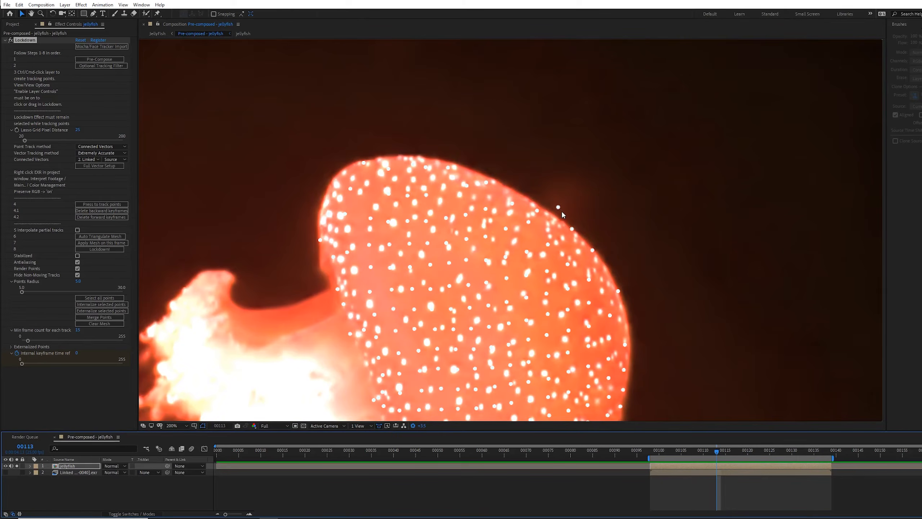
{"action": "left_click", "coordinate": [413, 425]}
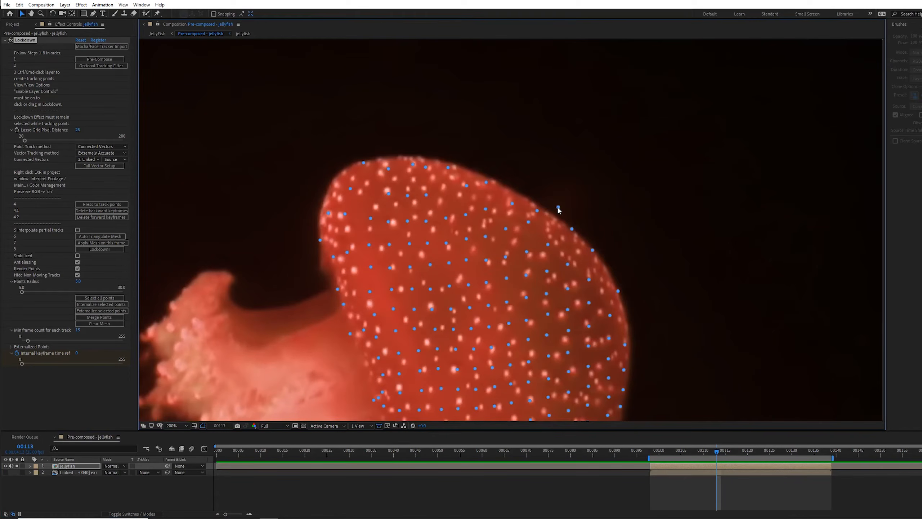
- Select the stray point off the bell's outer edge at frame 113, and delete its backward keyframes at frame 120
{"action": "left_click", "coordinate": [558, 207]}
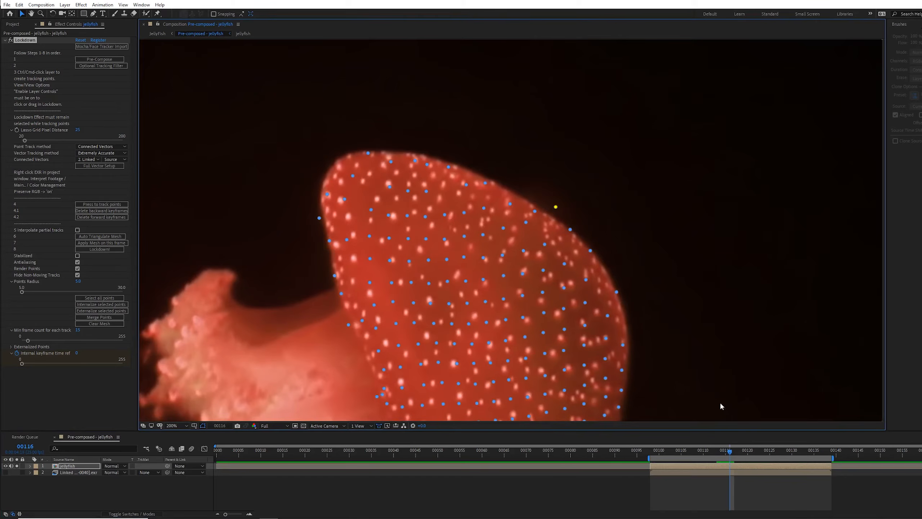
{"action": "left_click_drag", "start_coordinate": [733, 452], "coordinate": [778, 462]}
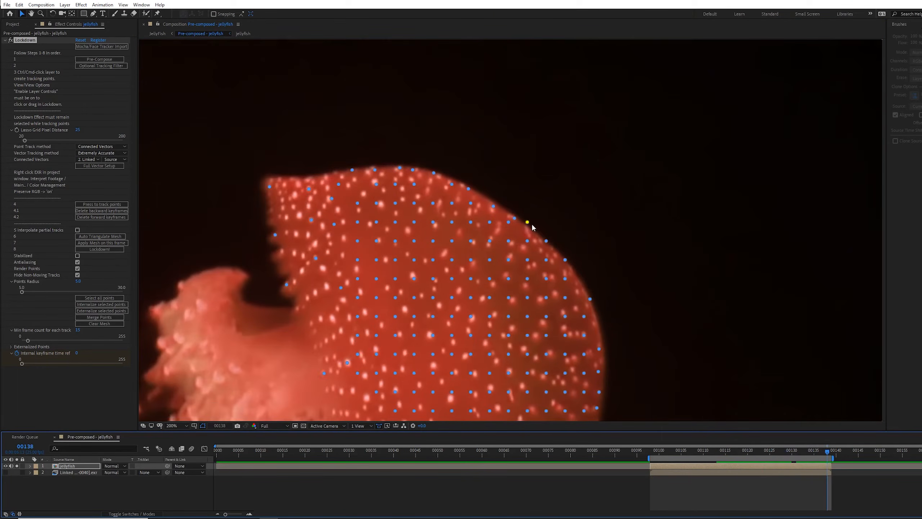
{"action": "left_click_drag", "start_coordinate": [828, 452], "coordinate": [750, 464]}
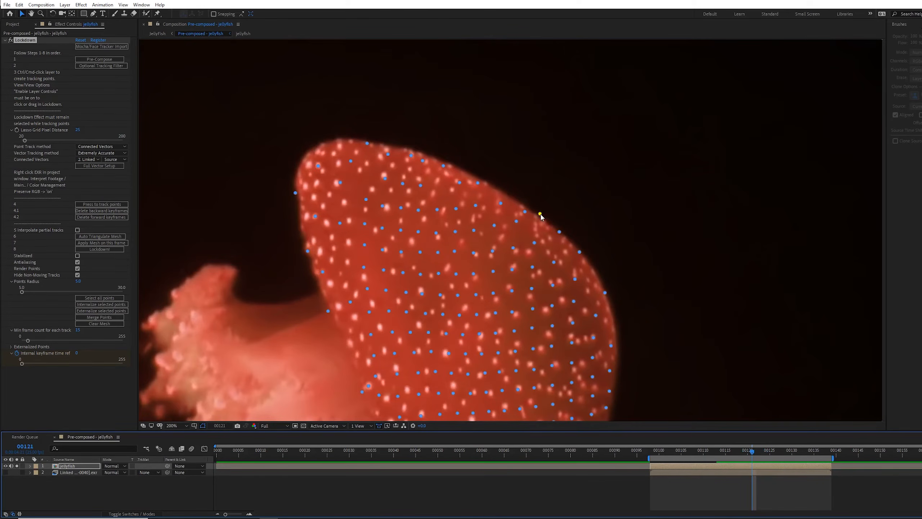
{"action": "key", "text": "Page_Up"}
{"action": "key", "text": "Page_Up"}
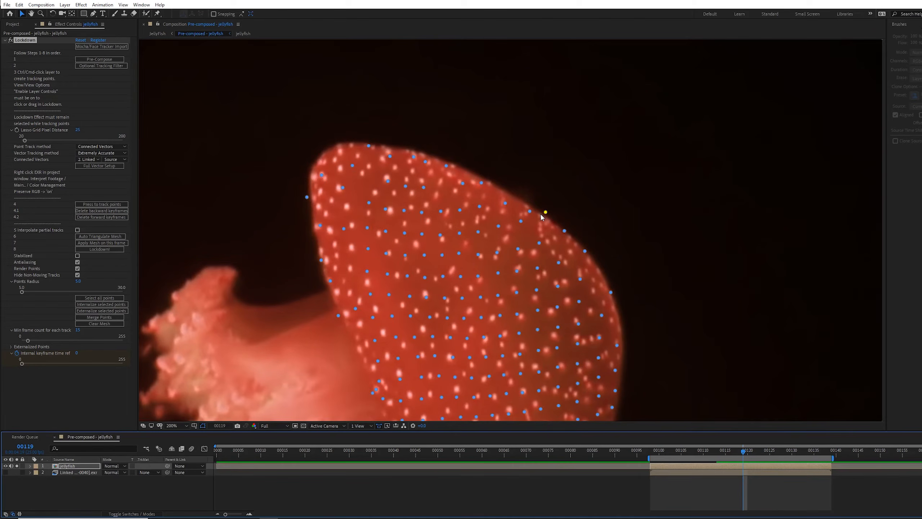
{"action": "key", "text": "Page_Up"}
{"action": "key", "text": "Page_Down"}
{"action": "key", "text": "Page_Down"}
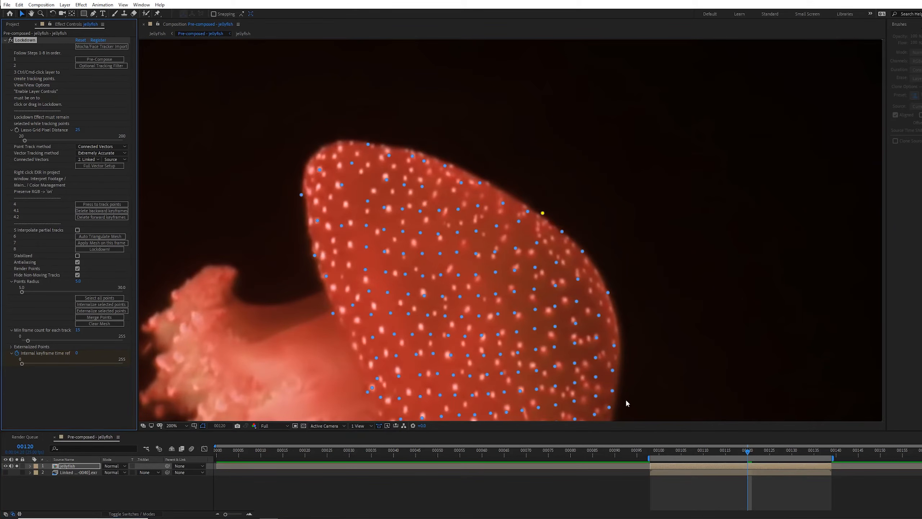
{"action": "mouse_move", "coordinate": [747, 453]}
{"action": "left_mouse_down"}
{"action": "mouse_move", "coordinate": [652, 459]}
{"action": "mouse_move", "coordinate": [745, 460]}
{"action": "left_mouse_up"}
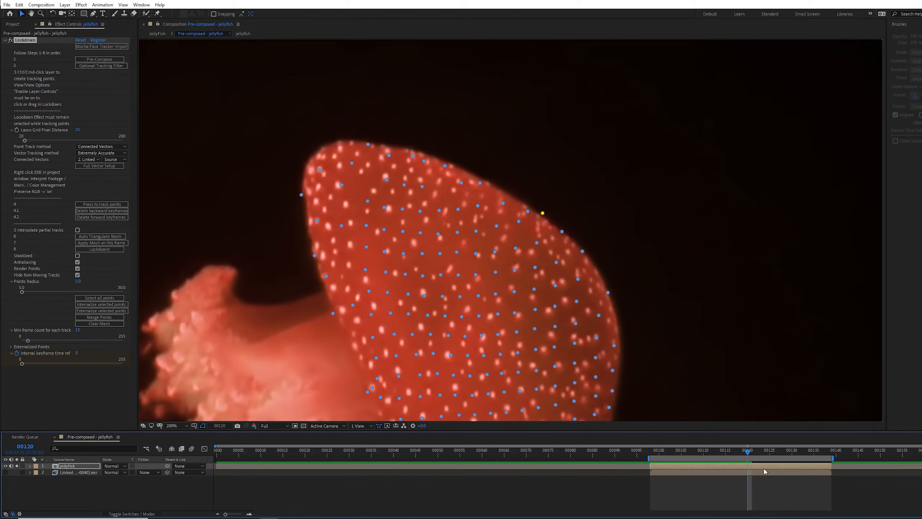
{"action": "key", "text": "Page_Up"}
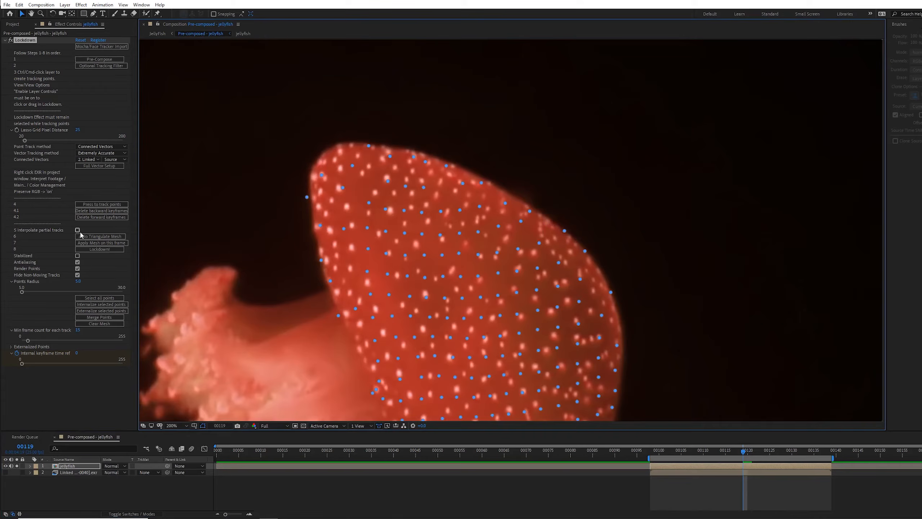
- Enable interpolation of partial tracks and check the outer-edge point at frames 119 and 120
{"action": "left_click", "coordinate": [78, 230]}
{"action": "left_click", "coordinate": [544, 212], "text": "ctrl"}
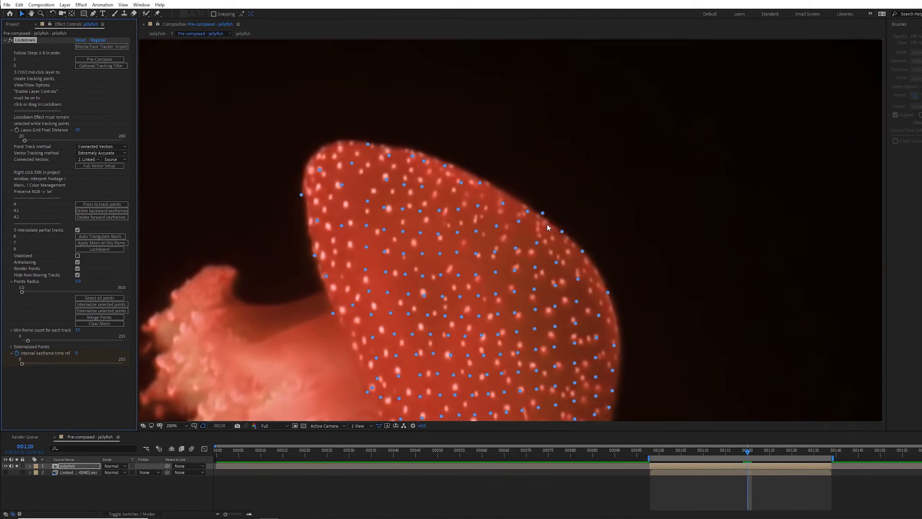
{"action": "key", "text": "Page_Down"}
{"action": "mouse_move", "coordinate": [748, 452]}
{"action": "left_mouse_down"}
{"action": "mouse_move", "coordinate": [815, 454]}
{"action": "mouse_move", "coordinate": [745, 455]}
{"action": "left_mouse_up"}
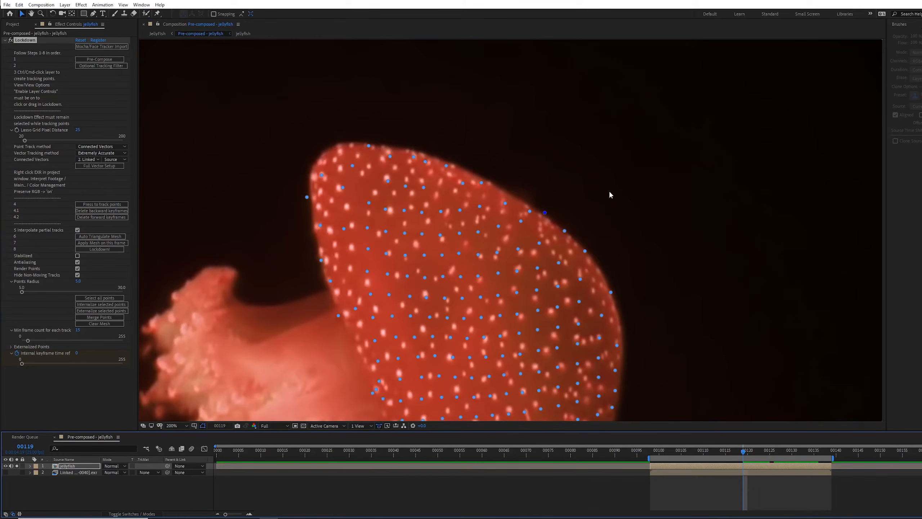
- Reposition the interpolated outer-edge point onto the bell's edge at frames 98 and 118, and review its motion
{"action": "left_click_drag", "start_coordinate": [742, 454], "coordinate": [648, 455]}
{"action": "left_click_drag", "start_coordinate": [521, 227], "coordinate": [517, 226]}
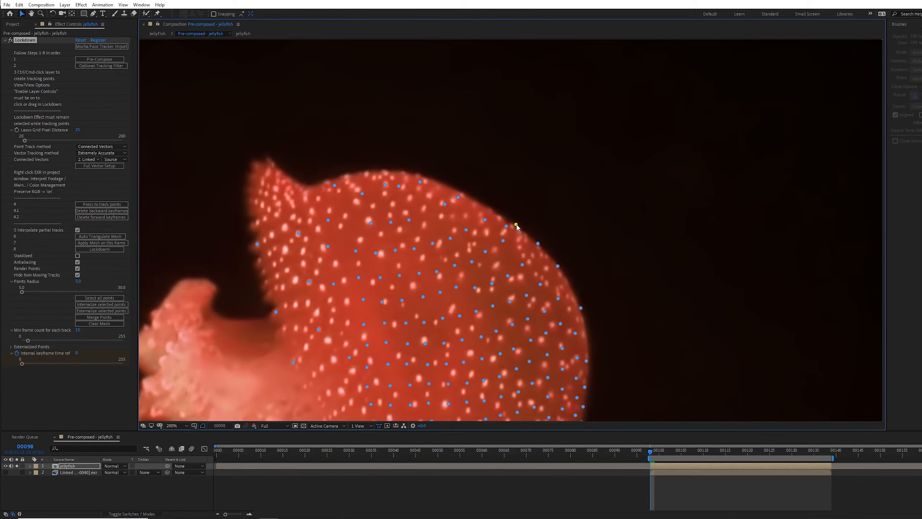
{"action": "key", "text": "space"}
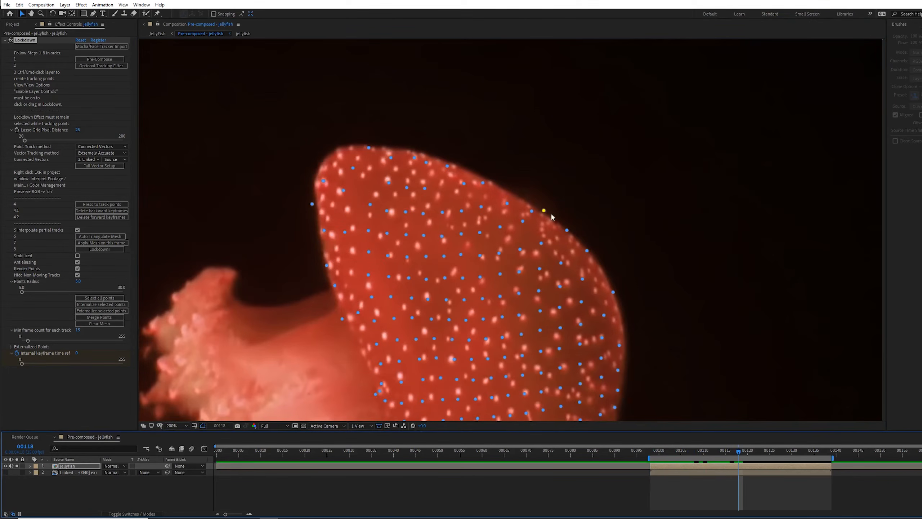
{"action": "left_click_drag", "start_coordinate": [545, 212], "coordinate": [546, 212]}
{"action": "left_click_drag", "start_coordinate": [738, 452], "coordinate": [826, 457]}
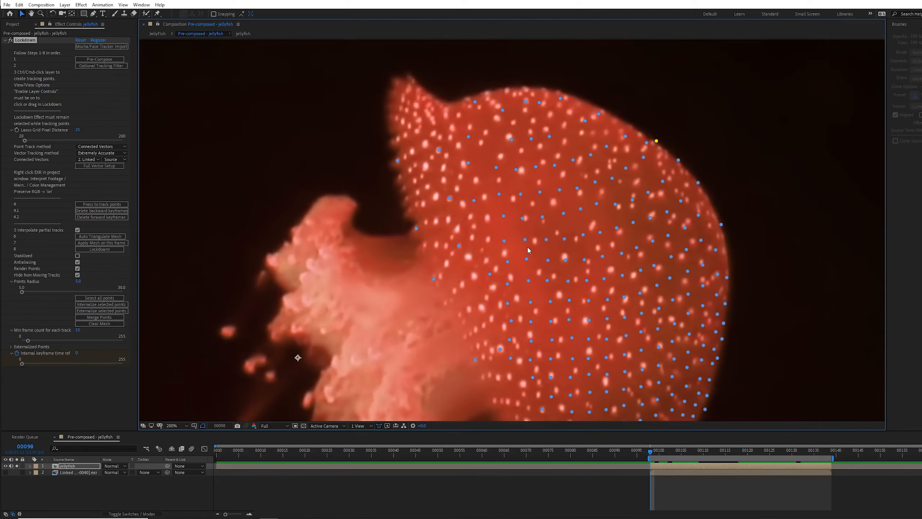
- At frame 98, select the tracking point on the bell's upper edge beside the notch and externalize it as Point1
{"action": "left_click", "coordinate": [476, 103]}
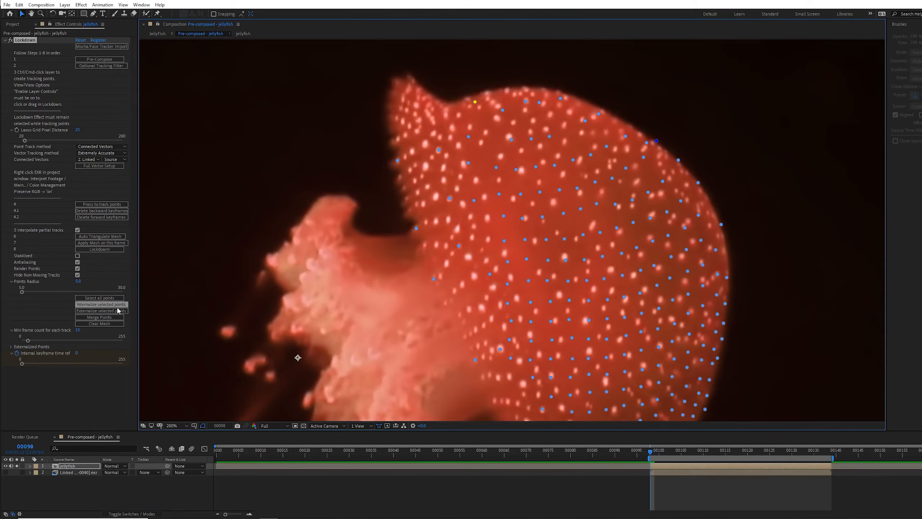
{"action": "key", "text": "u"}
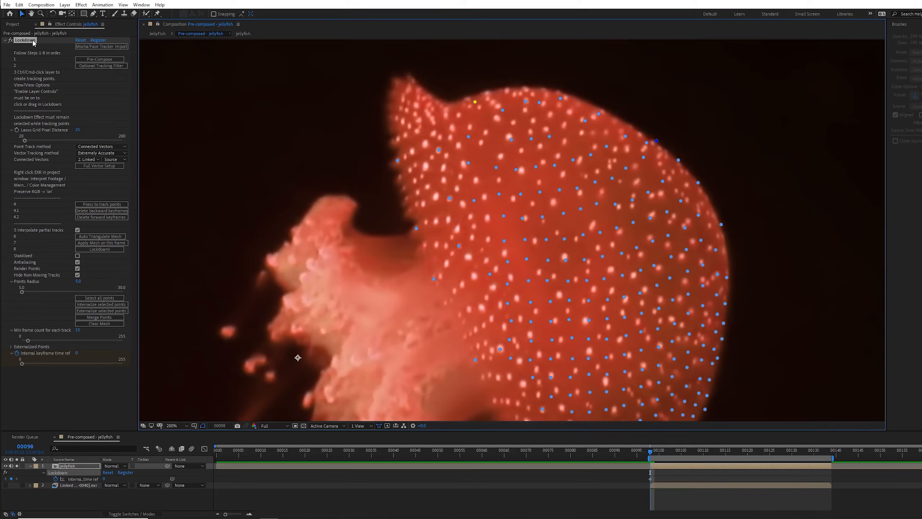
{"action": "left_click", "coordinate": [101, 310]}
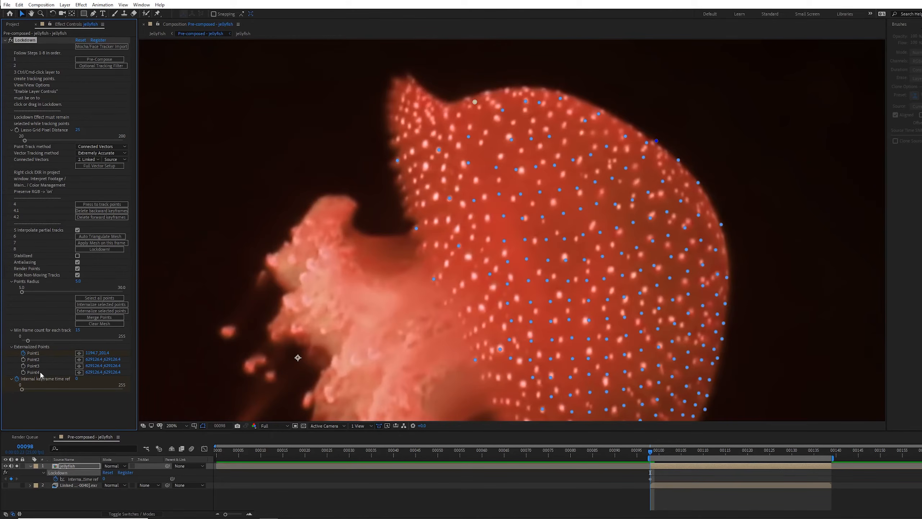
- Try deleting Point1's keyframes from about frame 112 to 118, with the timeline area enlarged
{"action": "left_click_drag", "start_coordinate": [375, 431], "coordinate": [374, 415]}
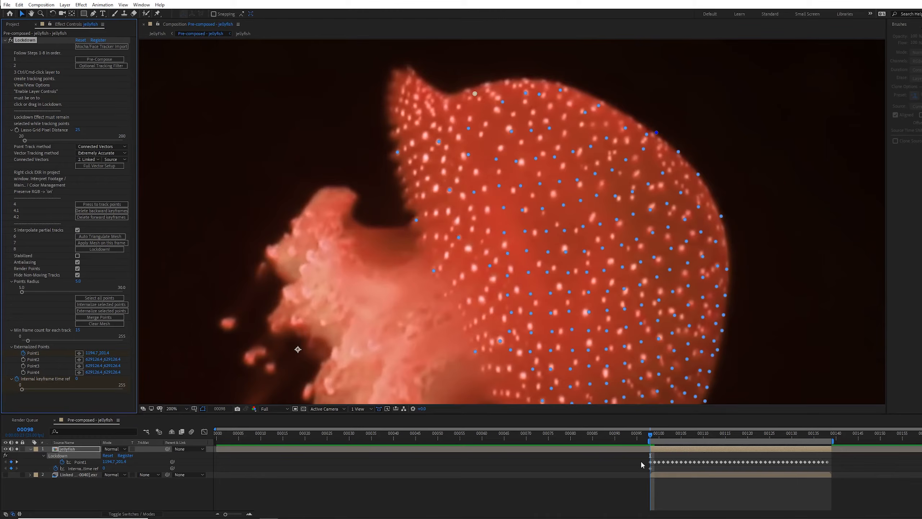
{"action": "left_click_drag", "start_coordinate": [708, 456], "coordinate": [739, 467]}
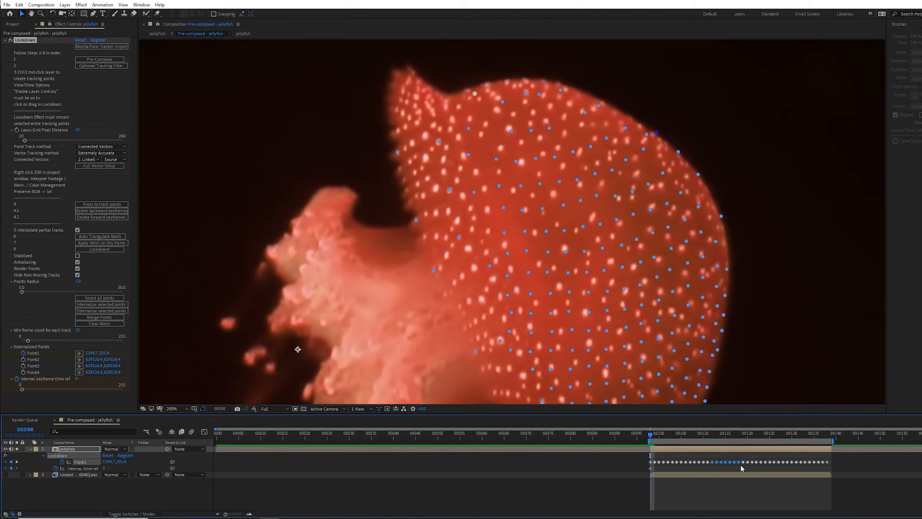
{"action": "key", "text": "Delete"}
- Copy all of Point1's keyframes onto the Position of a new null object, and preview the null's motion
{"action": "left_click_drag", "start_coordinate": [655, 438], "coordinate": [831, 466]}
{"action": "left_click", "coordinate": [680, 500]}
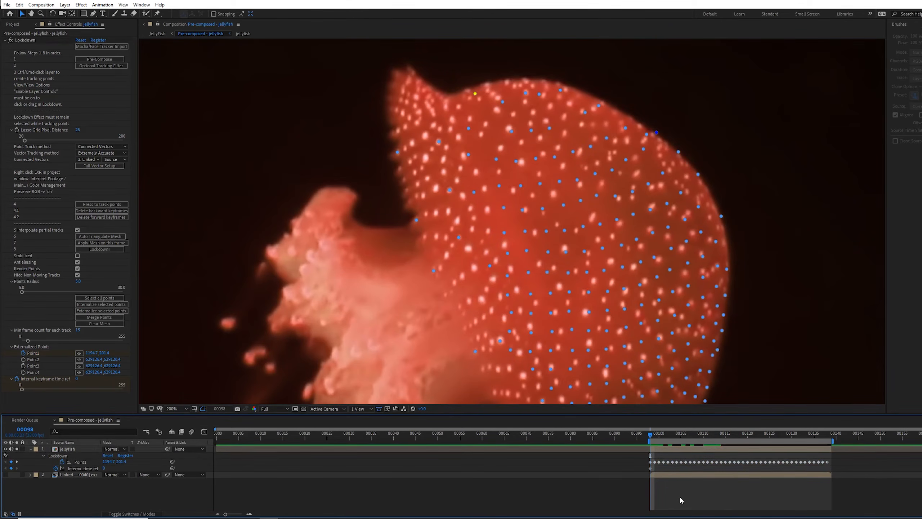
{"action": "key", "text": "ctrl+alt+shift+y"}
{"action": "key", "text": "p"}
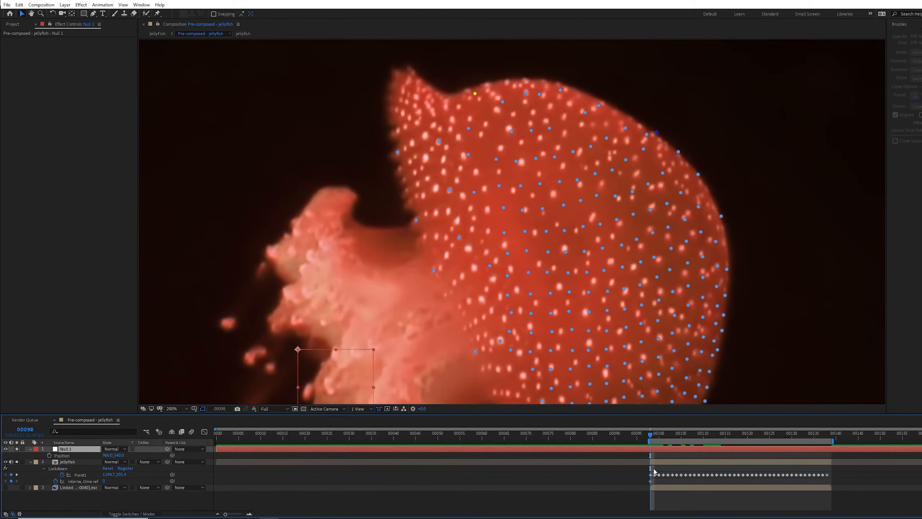
{"action": "left_click", "coordinate": [71, 456]}
{"action": "key", "text": "ctrl+v"}
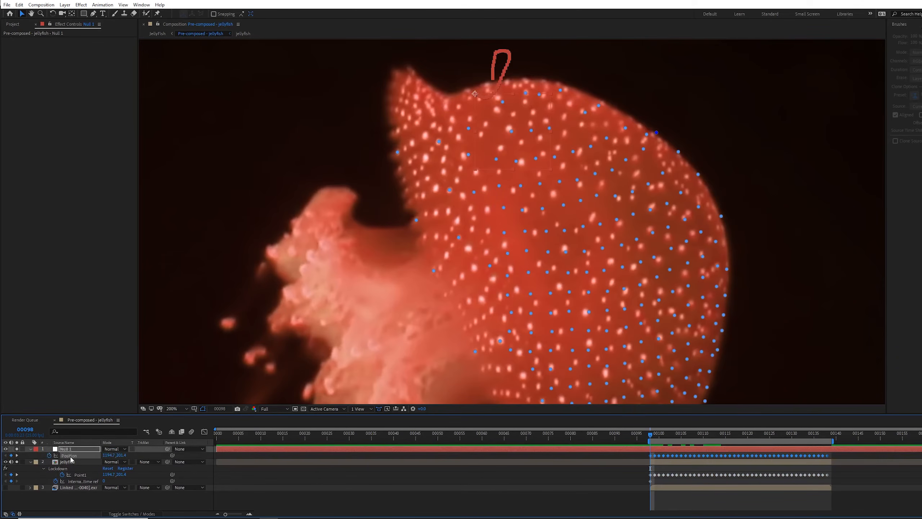
{"action": "left_click", "coordinate": [595, 478]}
{"action": "key", "text": "space"}
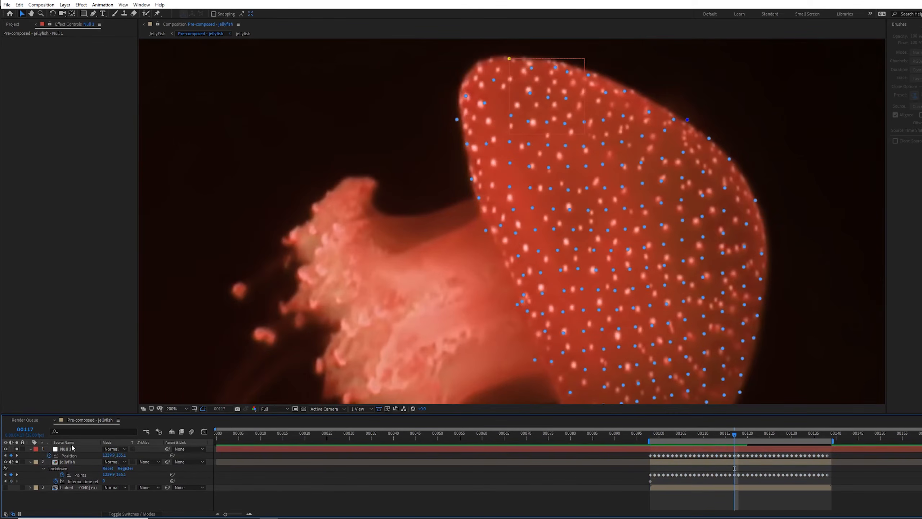
- Change the null layer's label color to Yellow and reselect the null
{"action": "left_click", "coordinate": [36, 449]}
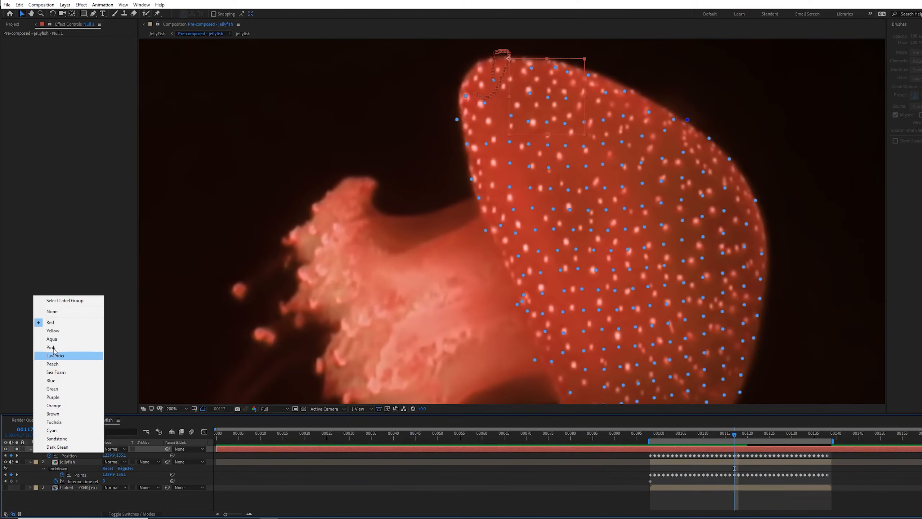
{"action": "left_click", "coordinate": [53, 330]}
{"action": "left_click", "coordinate": [80, 449]}
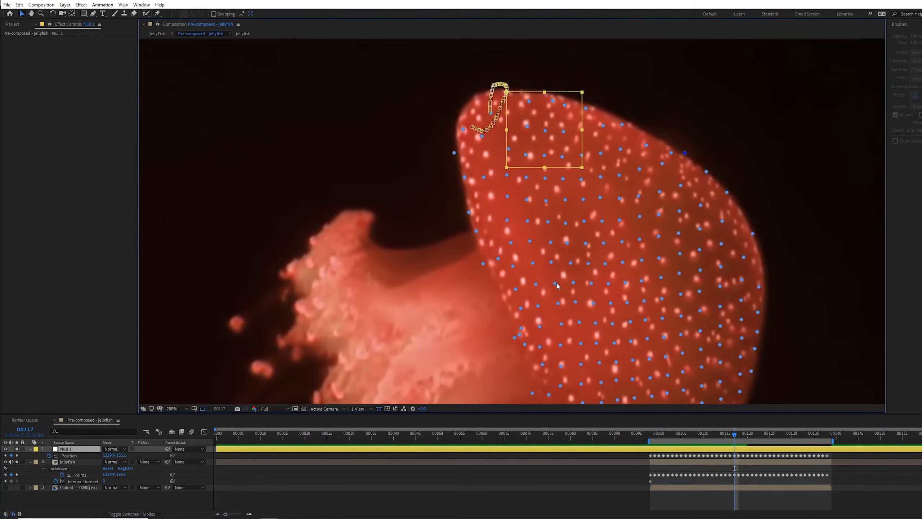
- At frame 98, shift all of the null's Position keyframes upward, bringing the Y value to about 167
{"action": "left_click_drag", "start_coordinate": [733, 434], "coordinate": [649, 439]}
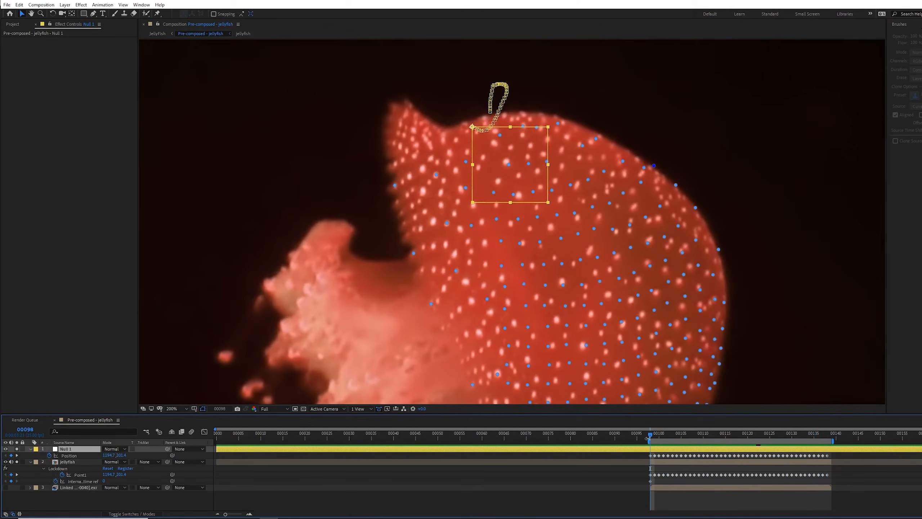
{"action": "left_click", "coordinate": [72, 457]}
{"action": "left_click_drag", "start_coordinate": [120, 455], "coordinate": [111, 455]}
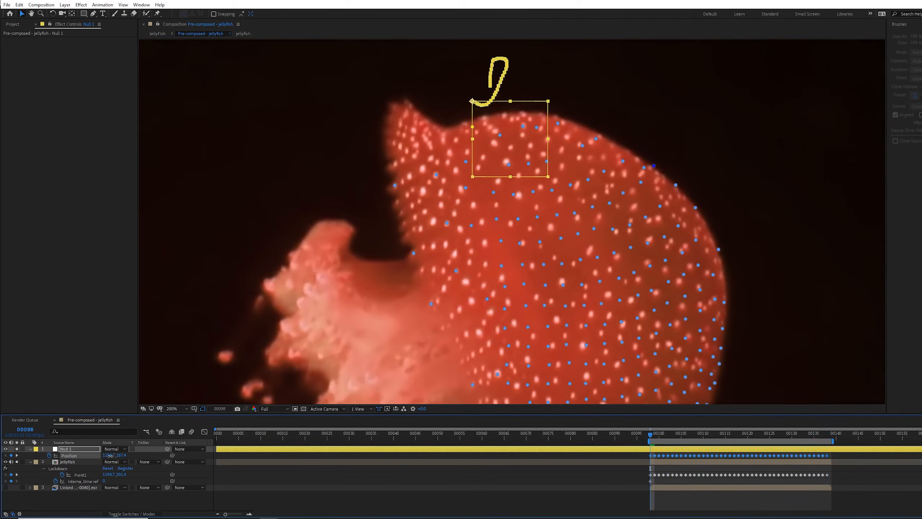
- Enable keyframing for Lockdown's externalized Point2 and paste the null's Position keyframes onto it
{"action": "left_click", "coordinate": [72, 462]}
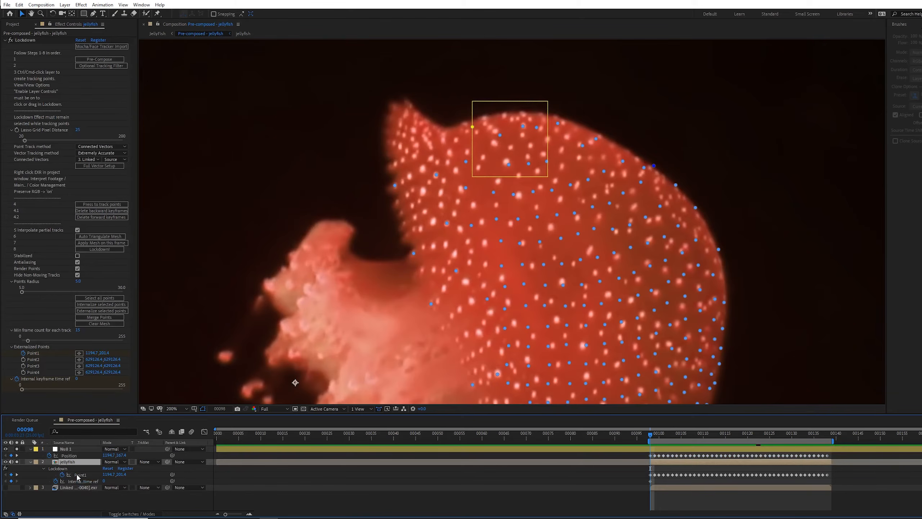
{"action": "left_click", "coordinate": [78, 475]}
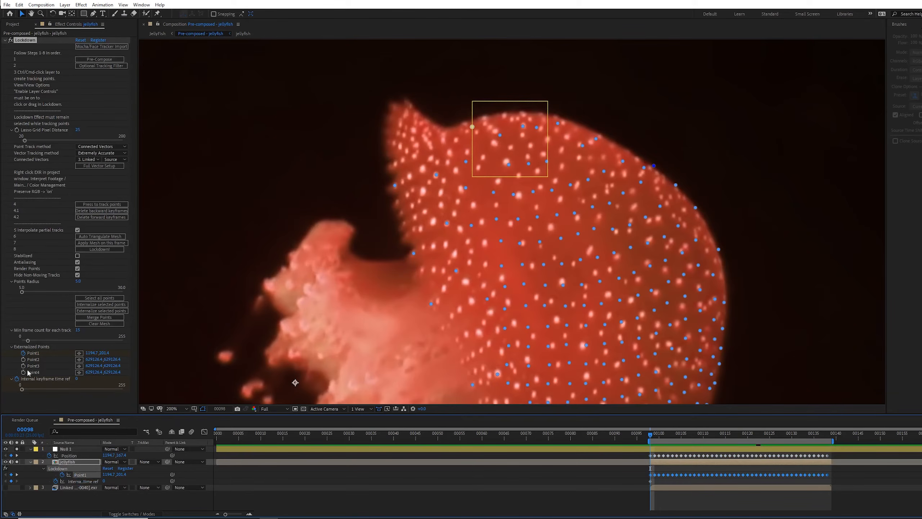
{"action": "left_click", "coordinate": [23, 359]}
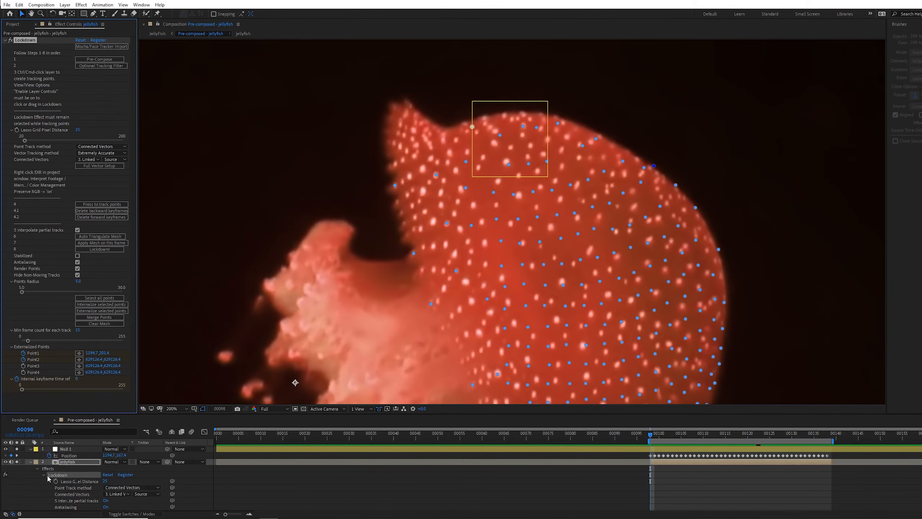
{"action": "scroll", "coordinate": [71, 487], "scroll_direction": "down", "scroll_amount": 3}
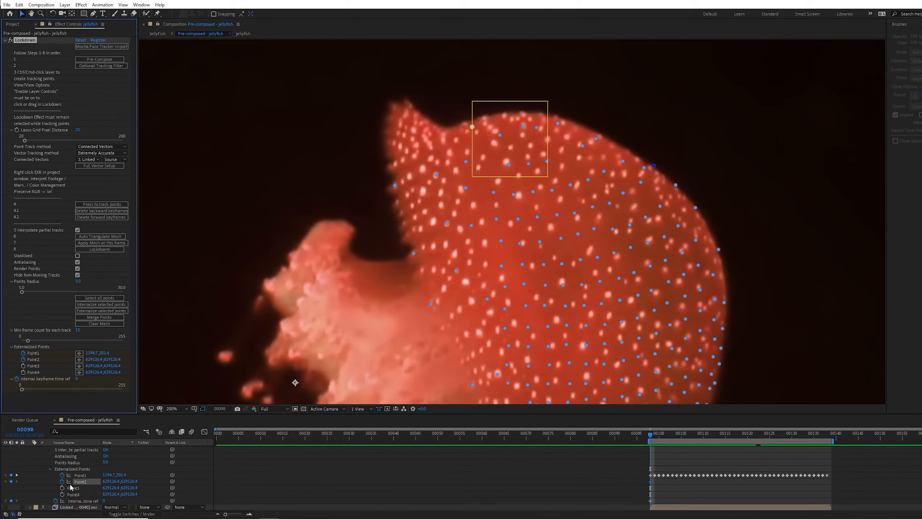
{"action": "left_click", "coordinate": [81, 488]}
{"action": "left_click", "coordinate": [82, 484]}
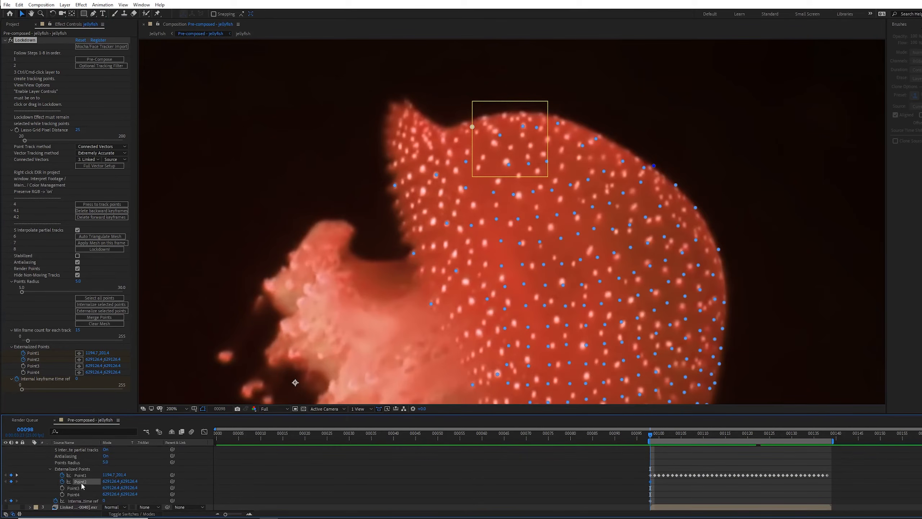
{"action": "key", "text": "ctrl+v"}
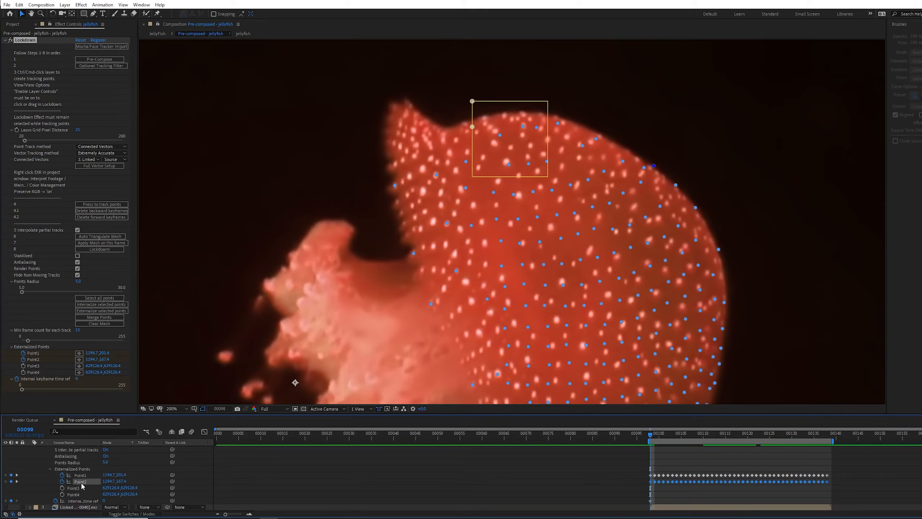
{"action": "left_click", "coordinate": [477, 474]}
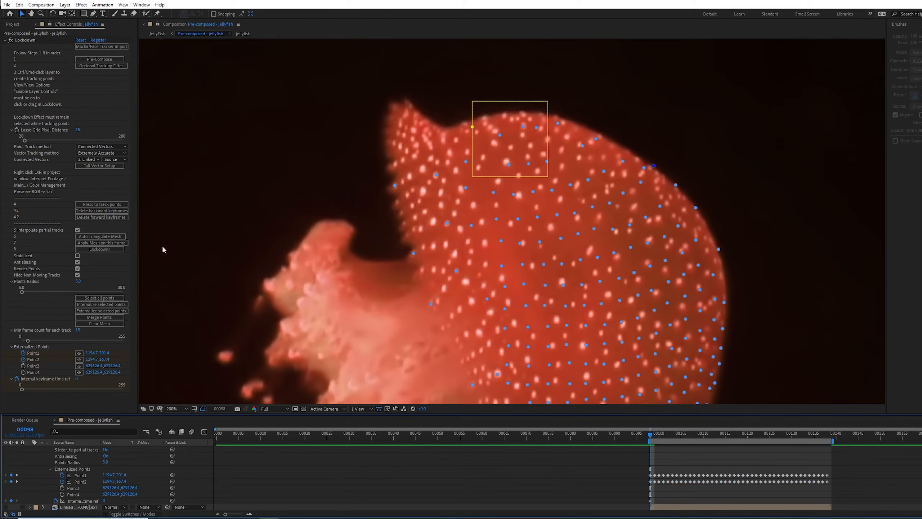
- Delete the Null 1 layer and preview the motion of the two externalized points
{"action": "left_click", "coordinate": [99, 298]}
{"action": "left_click", "coordinate": [407, 139]}
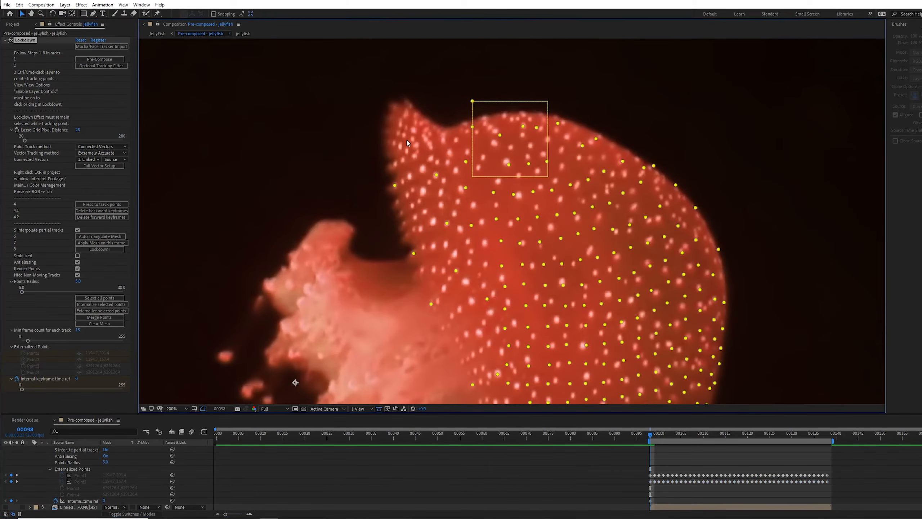
{"action": "scroll", "coordinate": [46, 466], "scroll_direction": "up", "scroll_amount": 3}
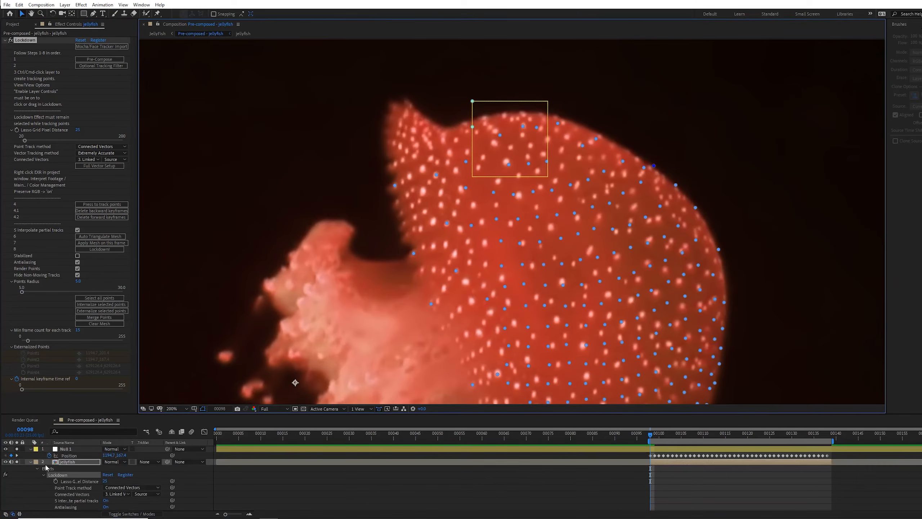
{"action": "mouse_move", "coordinate": [651, 436]}
{"action": "left_mouse_down"}
{"action": "mouse_move", "coordinate": [795, 438]}
{"action": "mouse_move", "coordinate": [651, 449]}
{"action": "left_mouse_up"}
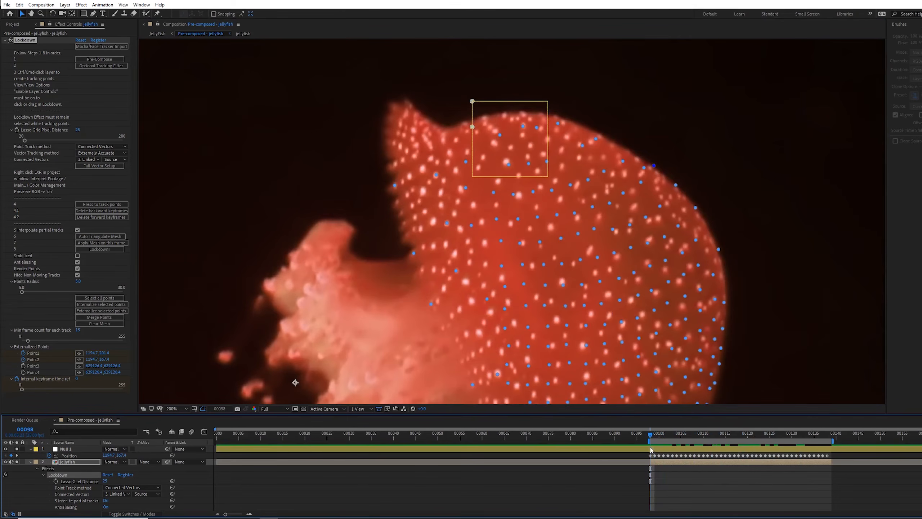
{"action": "left_click", "coordinate": [63, 450]}
{"action": "key", "text": "Delete"}
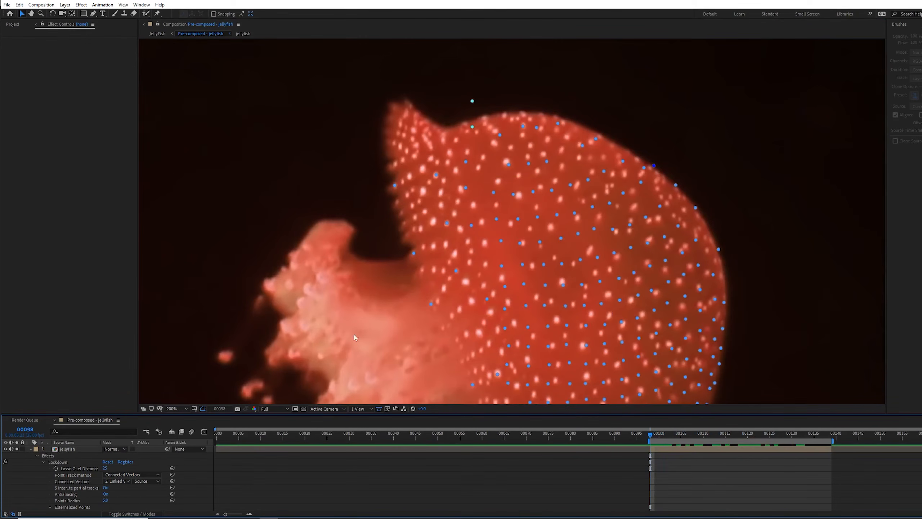
{"action": "key", "text": "space"}
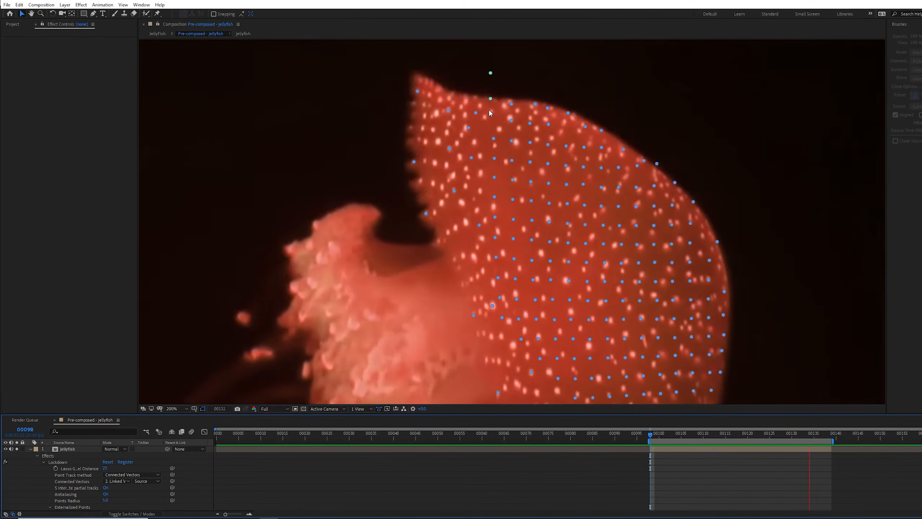
- Select all points in the jellyfish layer's Lockdown effect and internalize them
{"action": "left_click", "coordinate": [45, 460]}
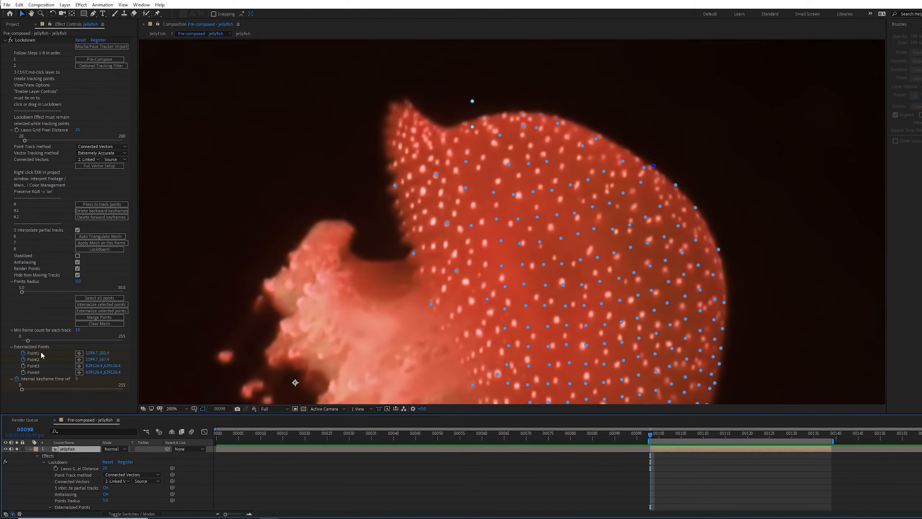
{"action": "left_click", "coordinate": [79, 297]}
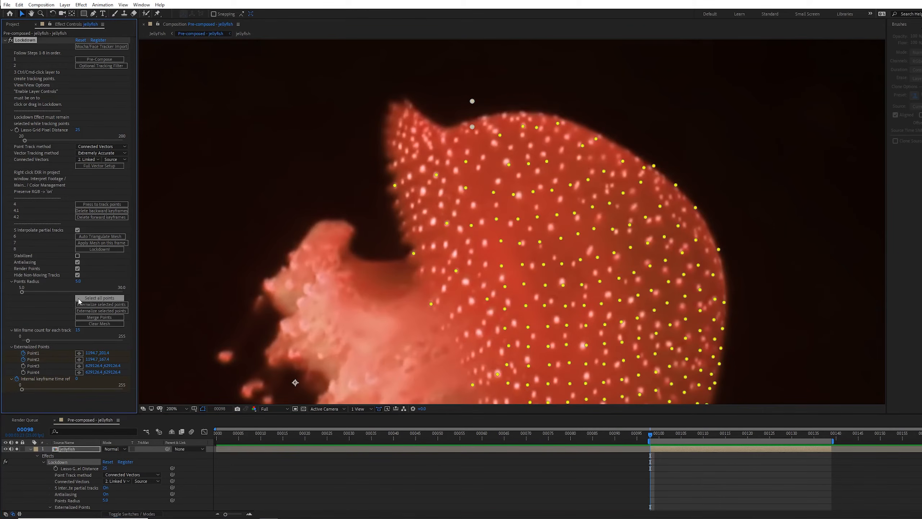
{"action": "left_click", "coordinate": [76, 305]}
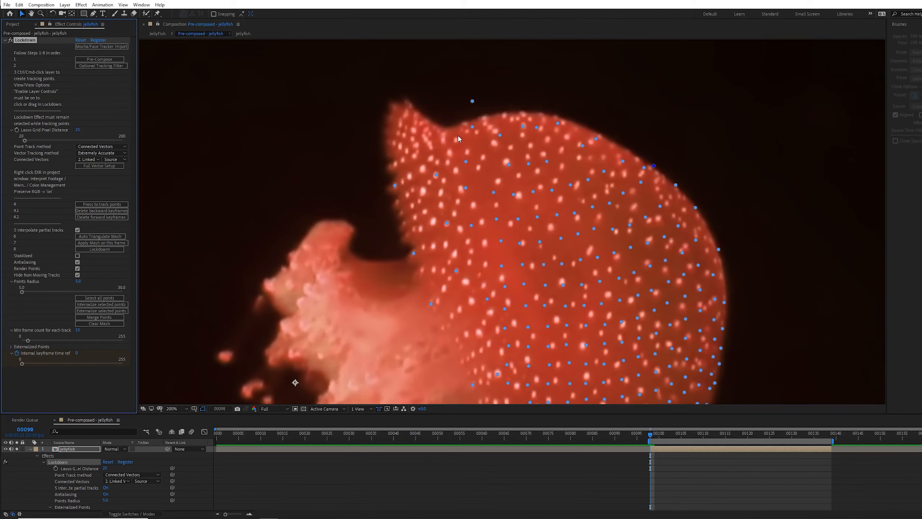
{"action": "left_click", "coordinate": [619, 488]}
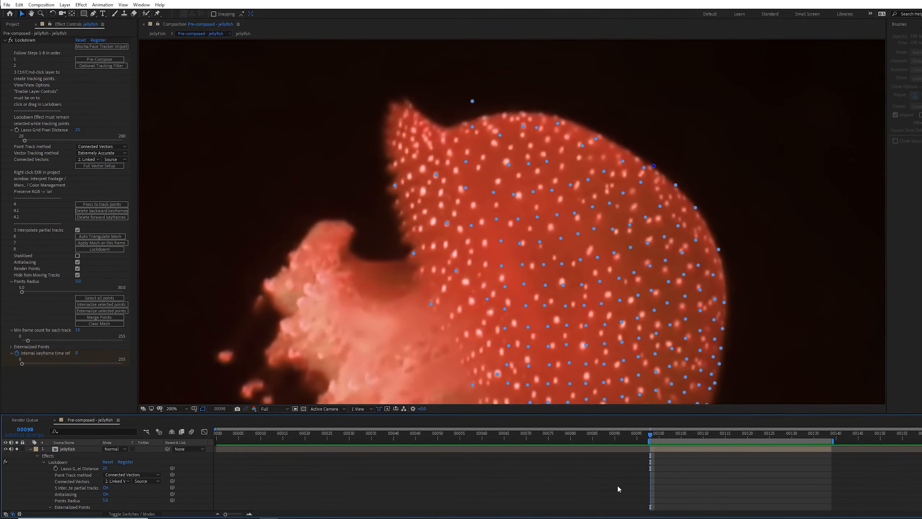
- Apply Mocha AE to the jellyfish layer and place it above Lockdown, with the layer's properties and Lockdown's settings collapsed
{"action": "left_click", "coordinate": [31, 449]}
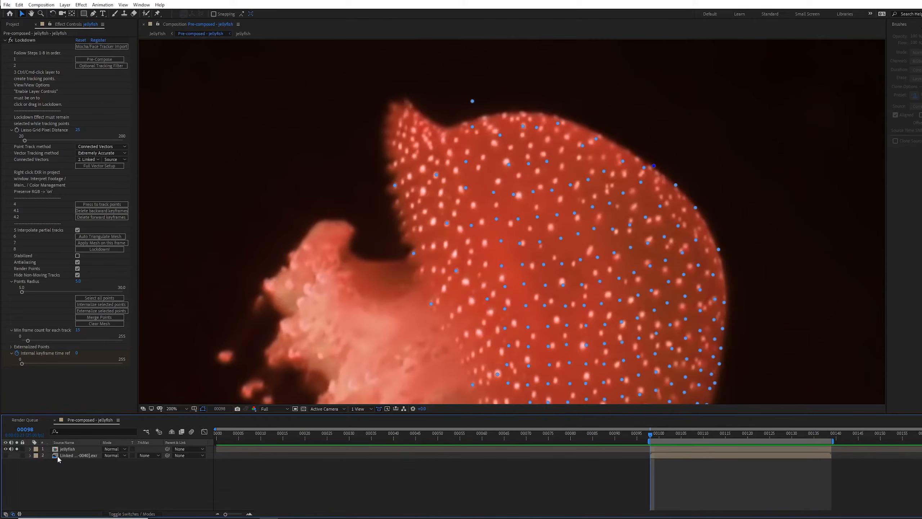
{"action": "left_click", "coordinate": [6, 42]}
{"action": "left_click", "coordinate": [87, 6]}
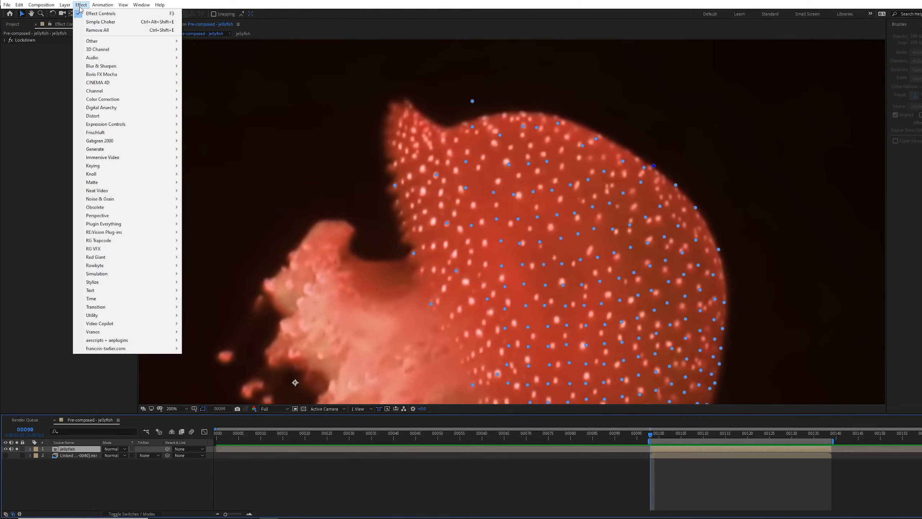
{"action": "left_click", "coordinate": [81, 5]}
{"action": "mouse_move", "coordinate": [137, 77]}
{"action": "left_click", "coordinate": [204, 75]}
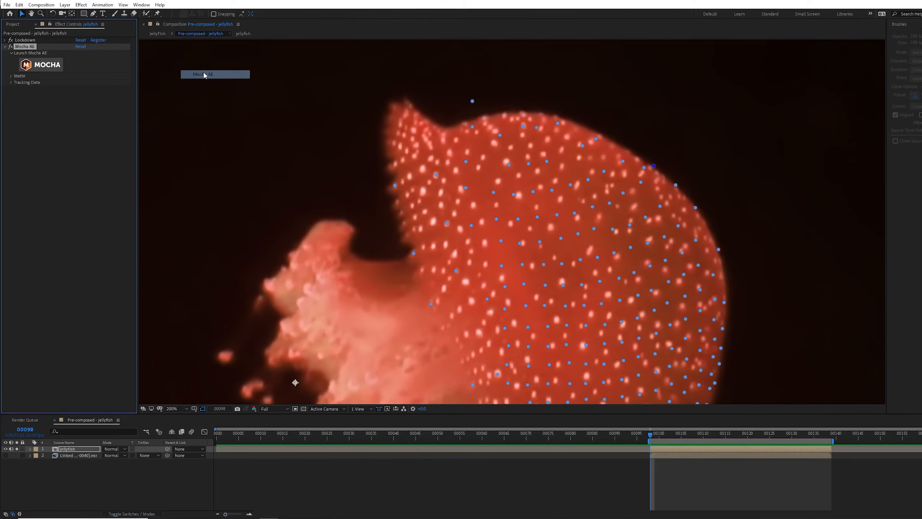
{"action": "left_click_drag", "start_coordinate": [25, 41], "coordinate": [32, 85]}
- Launch Mocha AE and draw two four-point splines as separate layers along the edge of the jellyfish's frilly arms
{"action": "left_click", "coordinate": [38, 61]}
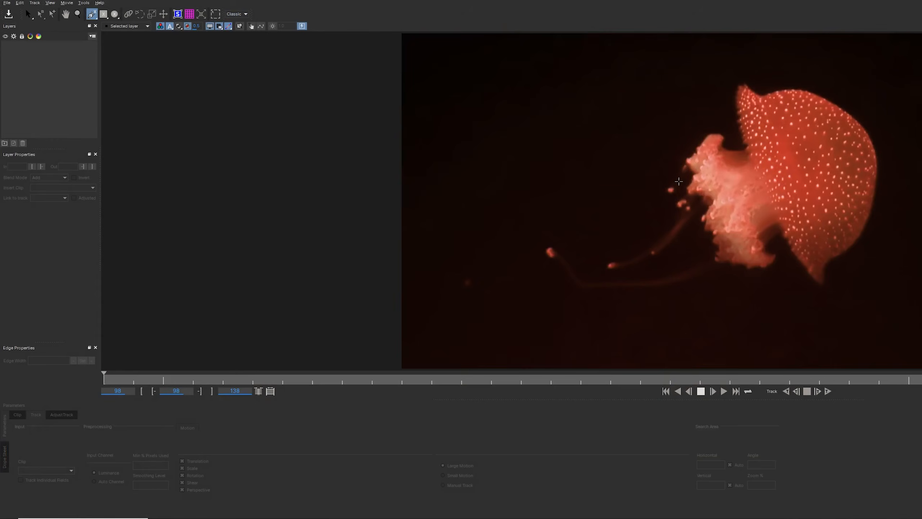
{"action": "left_click", "coordinate": [683, 178]}
{"action": "left_click", "coordinate": [704, 168]}
{"action": "left_click", "coordinate": [717, 189]}
{"action": "left_click", "coordinate": [688, 203]}
{"action": "right_click", "coordinate": [685, 218]}
{"action": "left_click", "coordinate": [699, 216]}
{"action": "left_click", "coordinate": [709, 242]}
{"action": "left_click", "coordinate": [742, 229]}
{"action": "left_click", "coordinate": [722, 204]}
{"action": "right_click", "coordinate": [722, 204]}
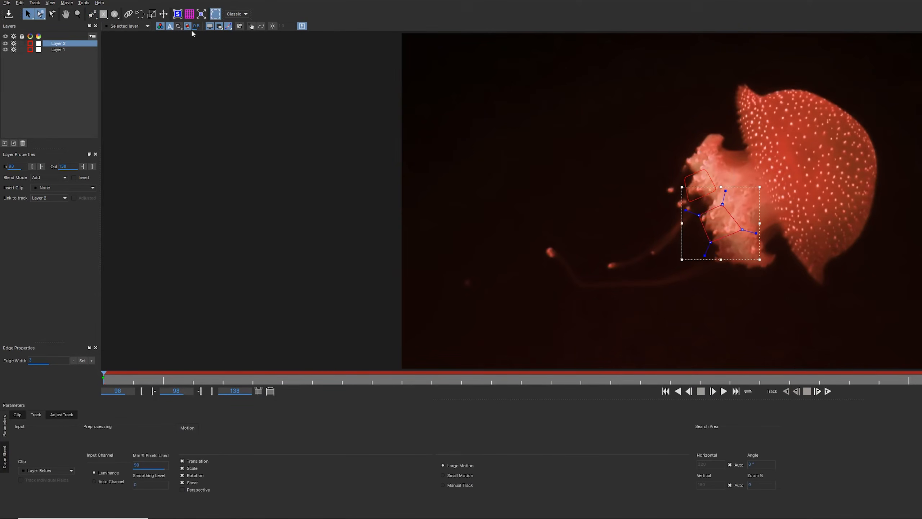
- Show the planar surface, fit its corners to each layer's spline points, and track both layers forward
{"action": "left_click", "coordinate": [178, 14]}
{"action": "key", "text": "z"}
{"action": "left_click_drag", "start_coordinate": [745, 221], "coordinate": [740, 107]}
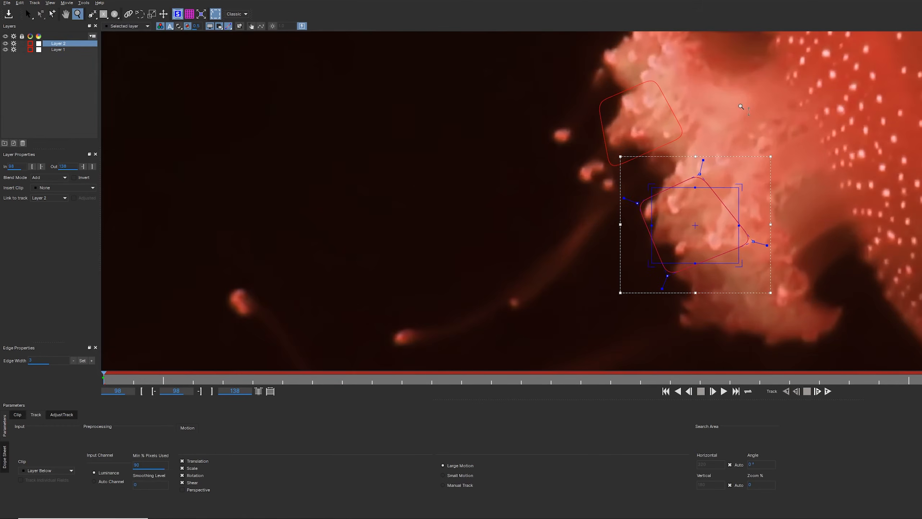
{"action": "left_click_drag", "start_coordinate": [738, 187], "coordinate": [700, 177]}
{"action": "left_click_drag", "start_coordinate": [738, 262], "coordinate": [744, 238]}
{"action": "left_click", "coordinate": [642, 154]}
{"action": "left_click_drag", "start_coordinate": [673, 156], "coordinate": [685, 136]}
{"action": "left_click_drag", "start_coordinate": [674, 90], "coordinate": [654, 78]}
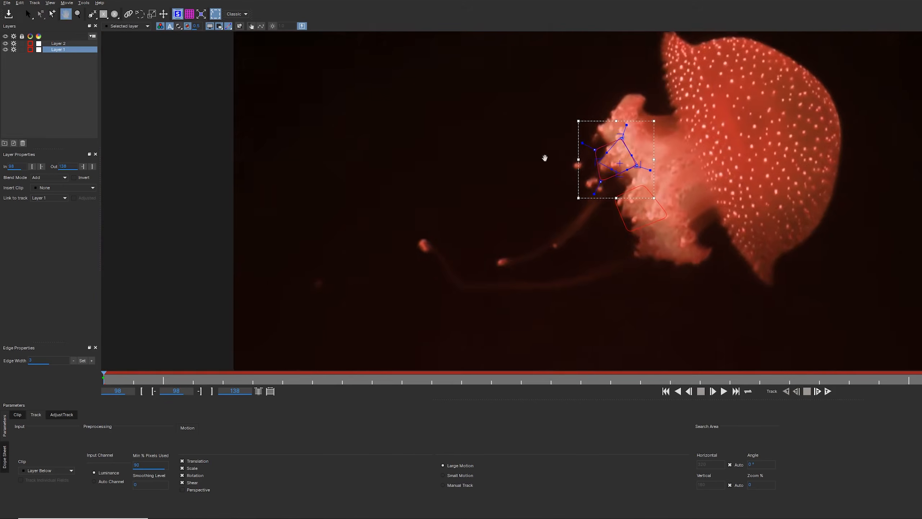
{"action": "left_click", "coordinate": [828, 391]}
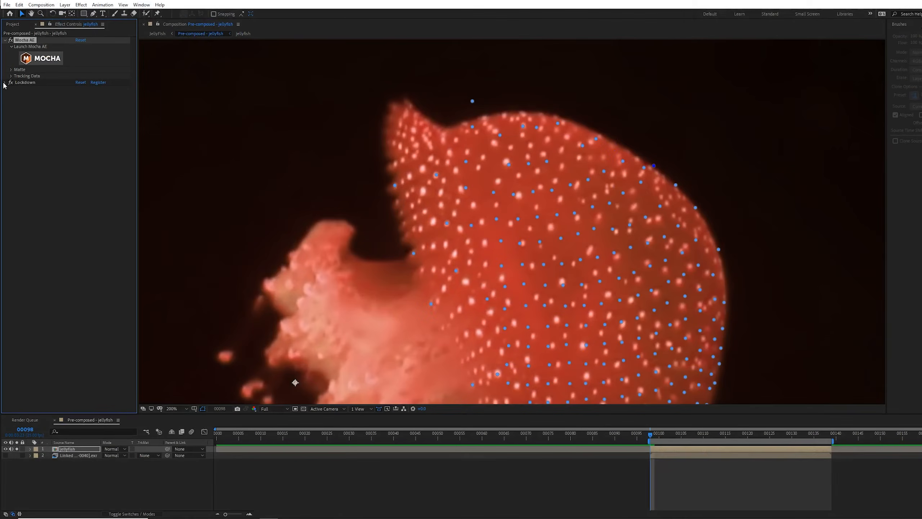
- Create Mocha track data from Layer 2 and import its corner points into Lockdown
{"action": "left_click", "coordinate": [10, 76]}
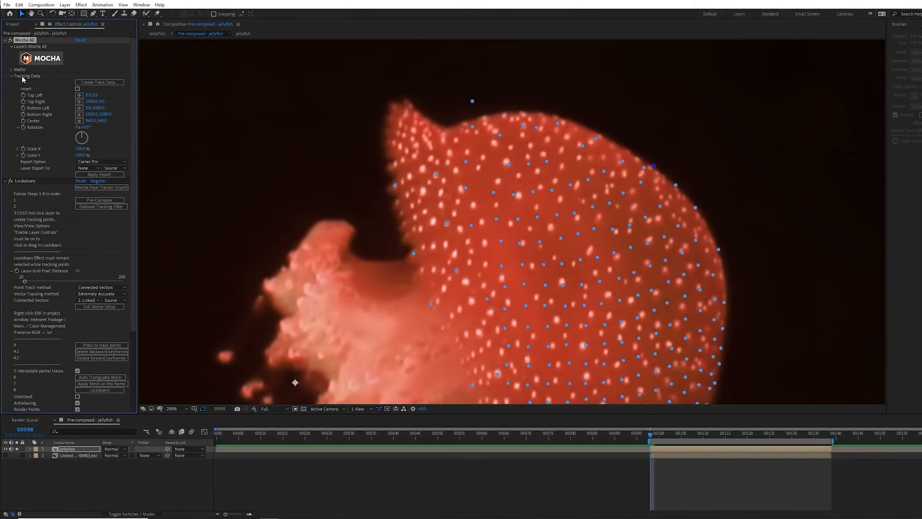
{"action": "left_click", "coordinate": [105, 81]}
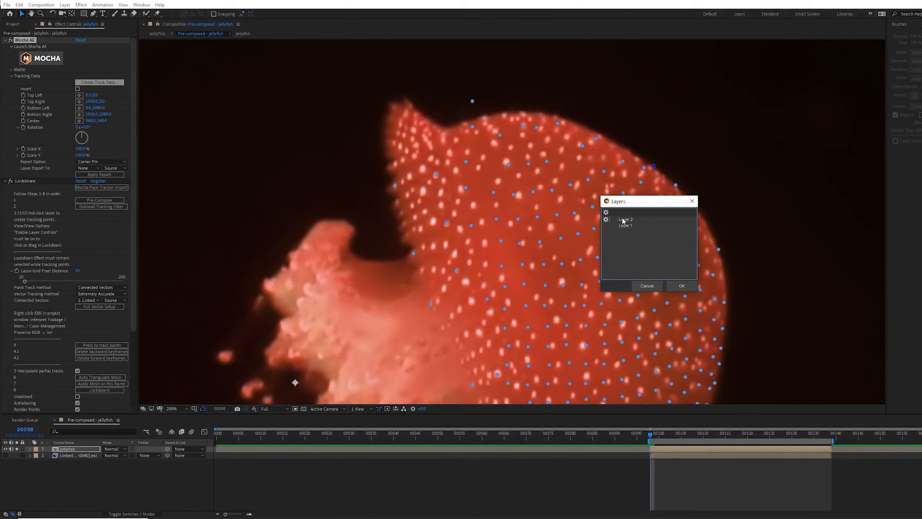
{"action": "left_click", "coordinate": [676, 287]}
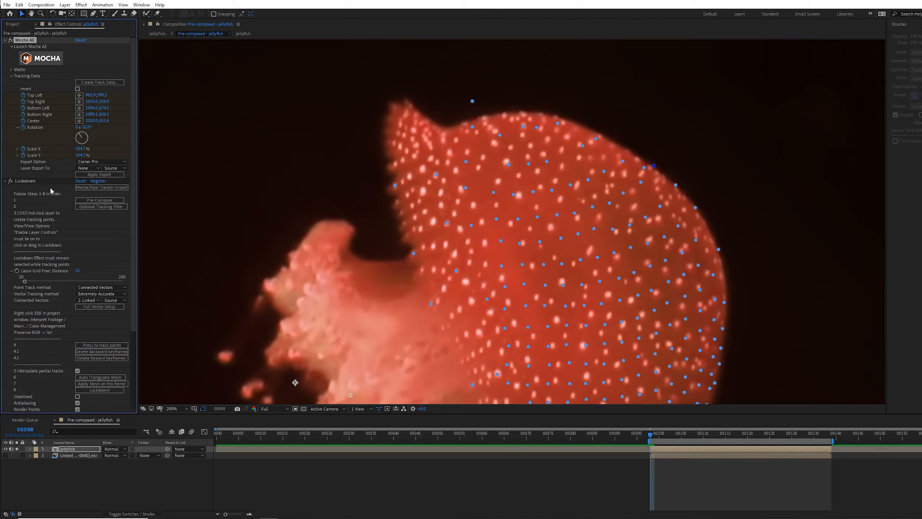
{"action": "left_click", "coordinate": [96, 187]}
{"action": "left_click_drag", "start_coordinate": [300, 383], "coordinate": [332, 235]}
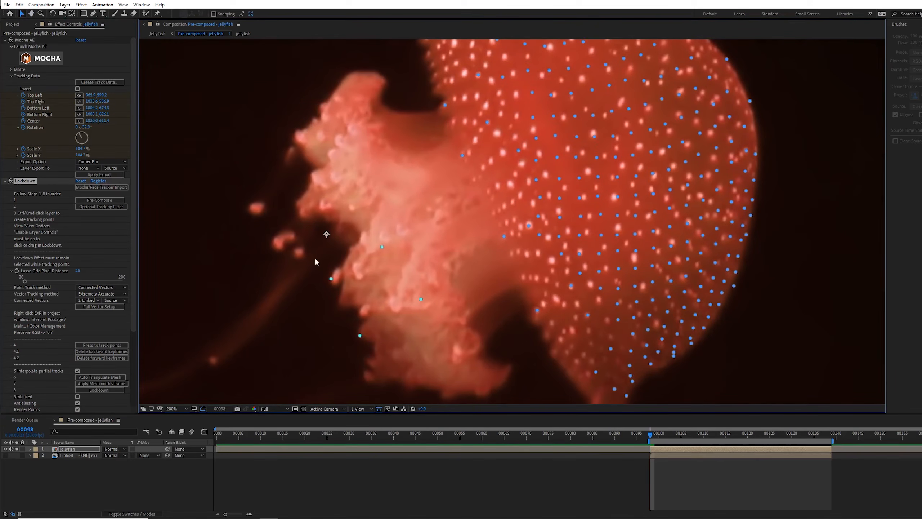
- Create Mocha track data from Layer 1, and internalize all of the points already imported into Lockdown
{"action": "left_click", "coordinate": [101, 83]}
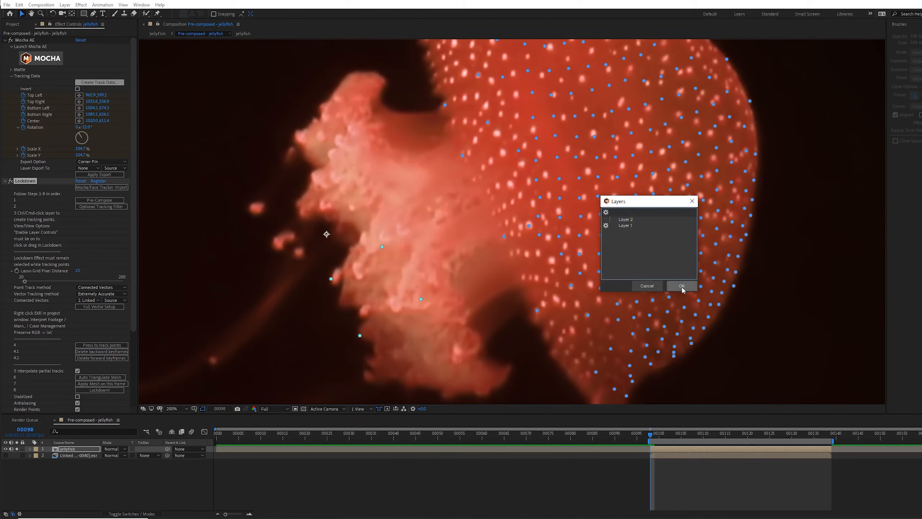
{"action": "left_click", "coordinate": [681, 286]}
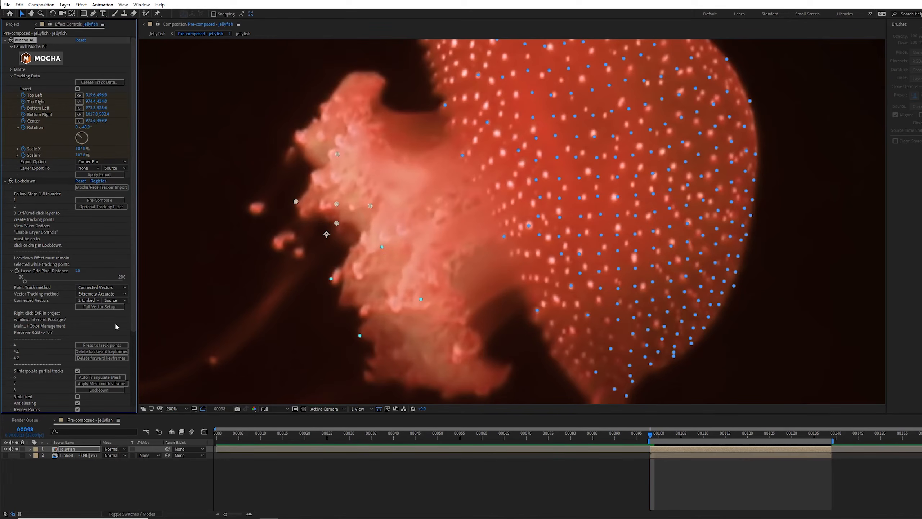
{"action": "left_click_drag", "start_coordinate": [134, 299], "coordinate": [132, 343]}
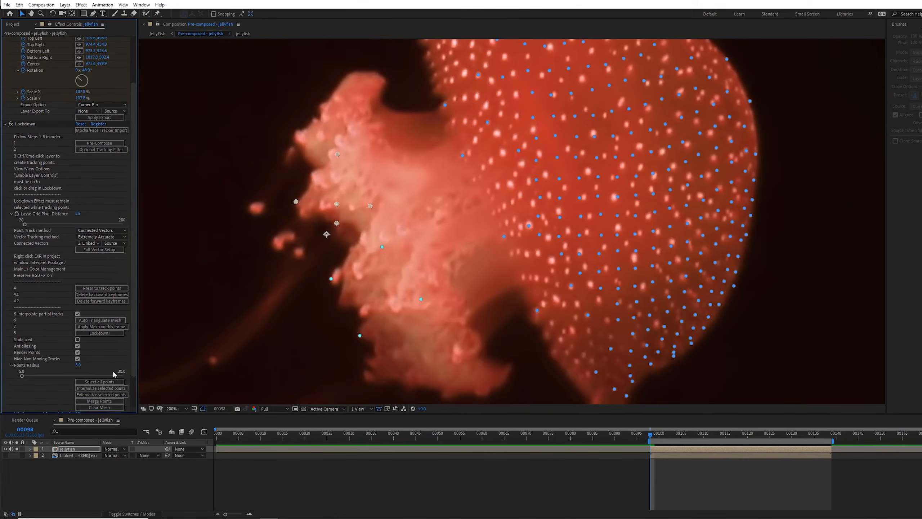
{"action": "left_click", "coordinate": [105, 381]}
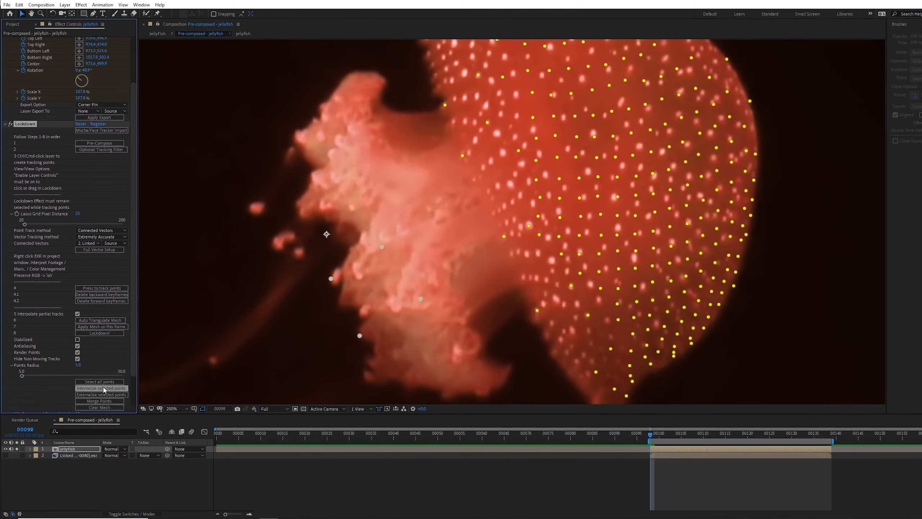
{"action": "left_click", "coordinate": [103, 387]}
{"action": "left_click_drag", "start_coordinate": [134, 254], "coordinate": [133, 203]}
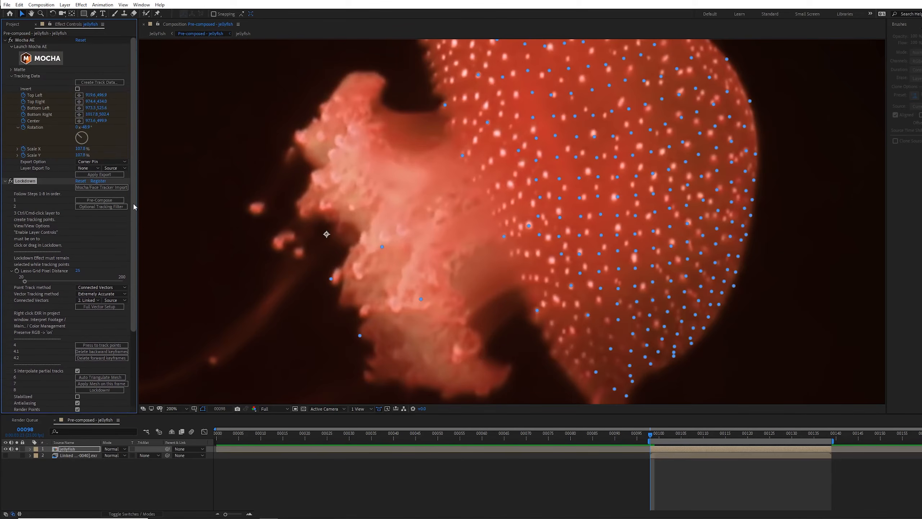
- Import the Layer 1 corner points into Lockdown, internalize all selected points, and play the clip to check them
{"action": "left_click", "coordinate": [98, 187]}
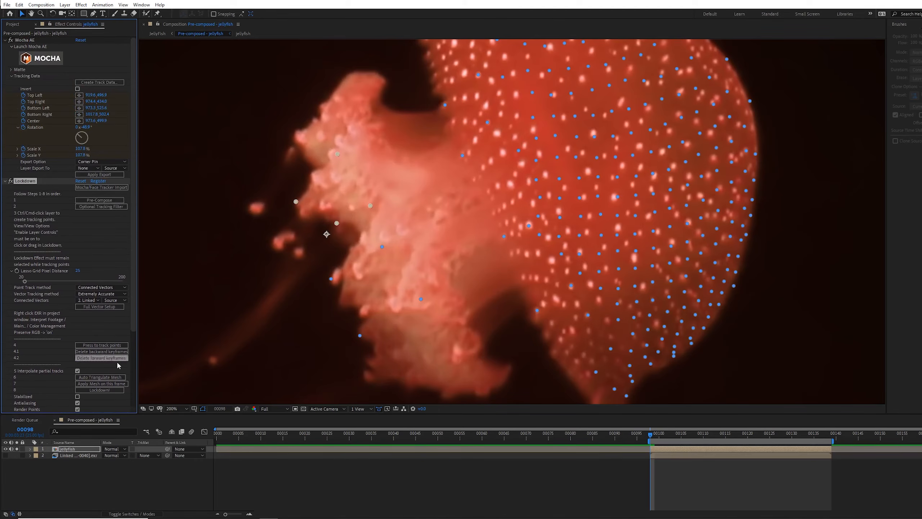
{"action": "left_click_drag", "start_coordinate": [134, 327], "coordinate": [135, 379]}
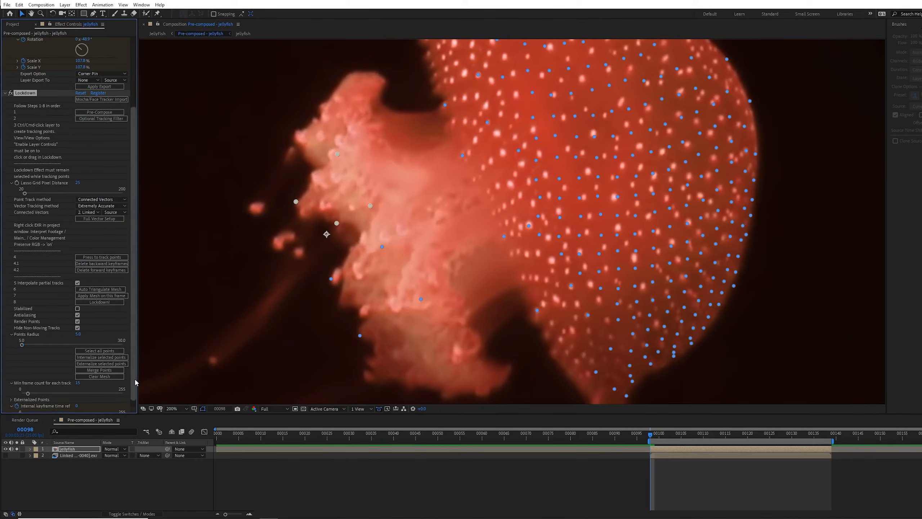
{"action": "left_click", "coordinate": [113, 350]}
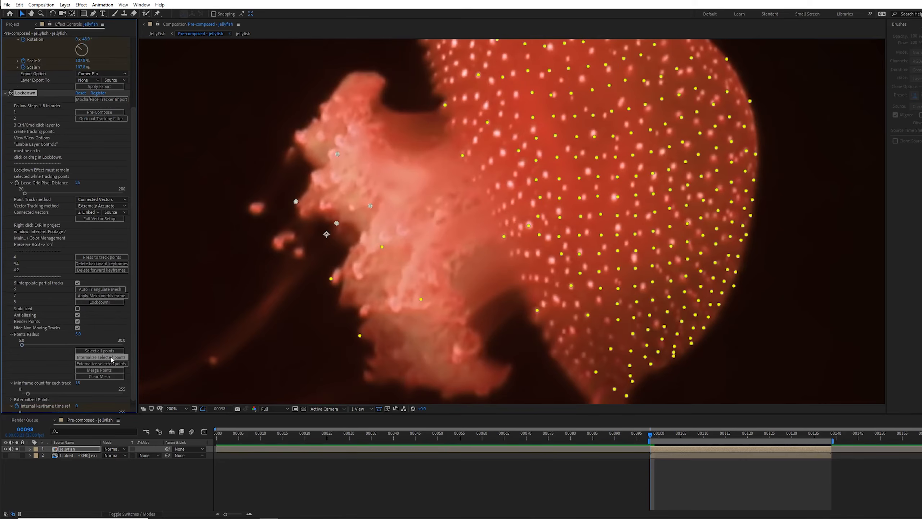
{"action": "left_click", "coordinate": [546, 477]}
{"action": "key", "text": "space"}
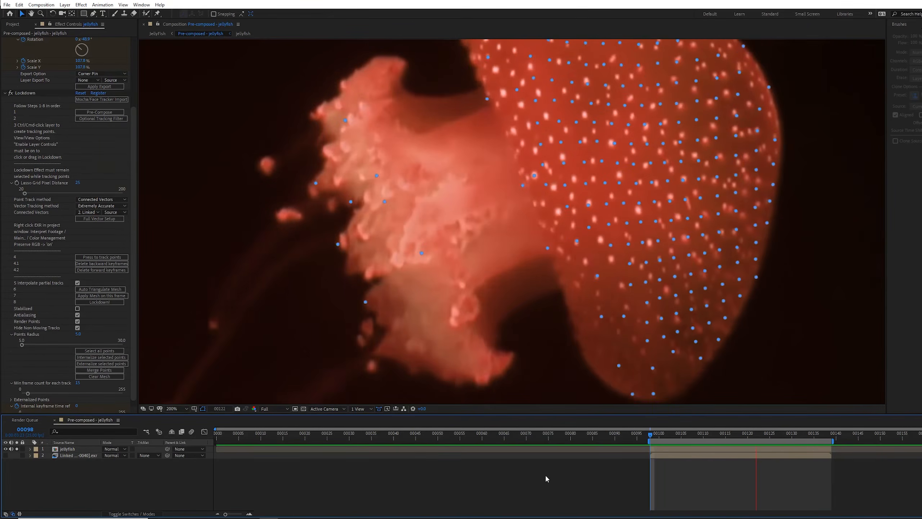
- Remove the Mocha AE effect from the jellyfish layer and delete the Lockdown points on the frilly arms
{"action": "scroll", "coordinate": [22, 43], "scroll_direction": "up", "scroll_amount": 5}
{"action": "left_click", "coordinate": [22, 41]}
{"action": "key", "text": "Delete"}
{"action": "left_click", "coordinate": [22, 40]}
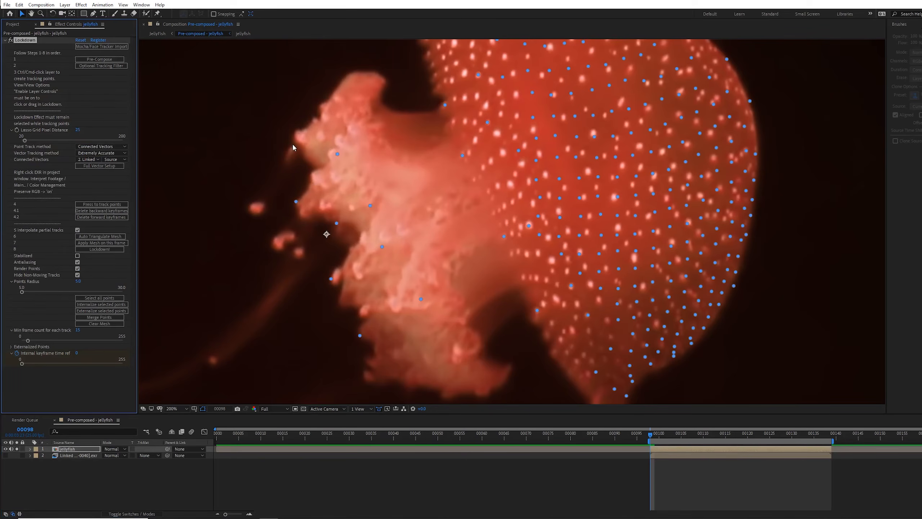
{"action": "mouse_move", "coordinate": [294, 147]}
{"action": "left_mouse_down"}
{"action": "mouse_move", "coordinate": [272, 361]}
{"action": "mouse_move", "coordinate": [426, 279]}
{"action": "left_mouse_up"}
{"action": "mouse_move", "coordinate": [405, 178]}
{"action": "left_mouse_down"}
{"action": "mouse_move", "coordinate": [368, 116]}
{"action": "mouse_move", "coordinate": [344, 107]}
{"action": "left_mouse_up"}
{"action": "left_click_drag", "start_coordinate": [393, 147], "coordinate": [322, 199]}
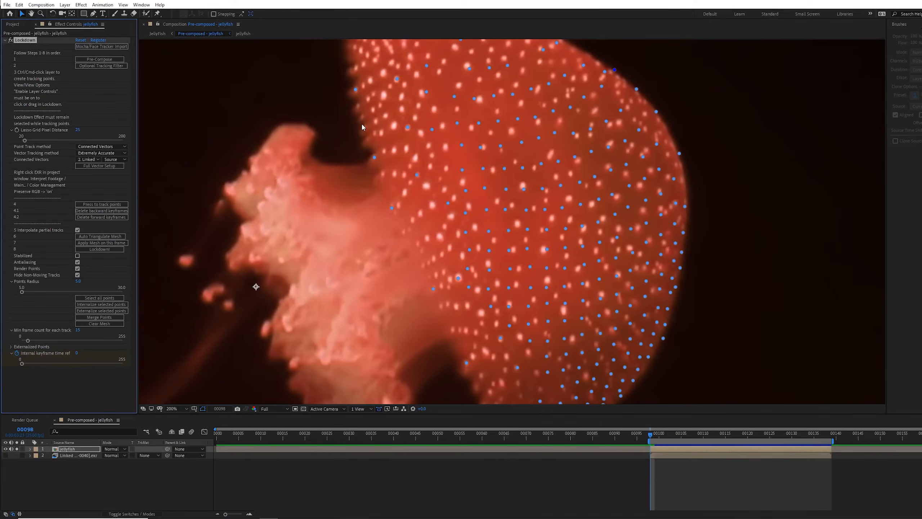
- Connect the tracking points along the bell's inner edge, above the frilly arms, with a continuous line of mesh edges
{"action": "left_click_drag", "start_coordinate": [356, 198], "coordinate": [351, 147]}
{"action": "key", "text": "v"}
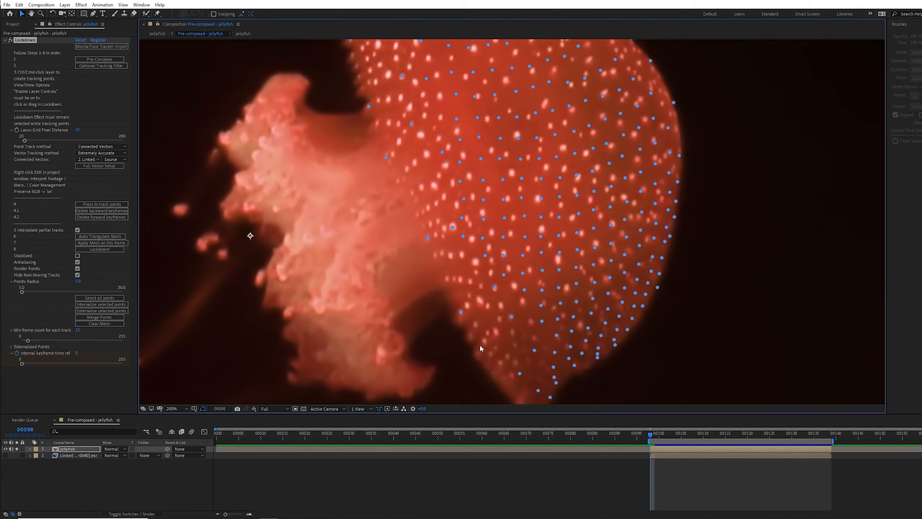
{"action": "left_click", "coordinate": [460, 311]}
{"action": "left_click", "coordinate": [428, 238]}
{"action": "left_click", "coordinate": [386, 157]}
{"action": "left_click", "coordinate": [369, 106]}
{"action": "left_click_drag", "start_coordinate": [354, 49], "coordinate": [379, 128]}
{"action": "left_click", "coordinate": [365, 74]}
{"action": "scroll", "coordinate": [379, 128], "scroll_direction": "down", "scroll_amount": 1}
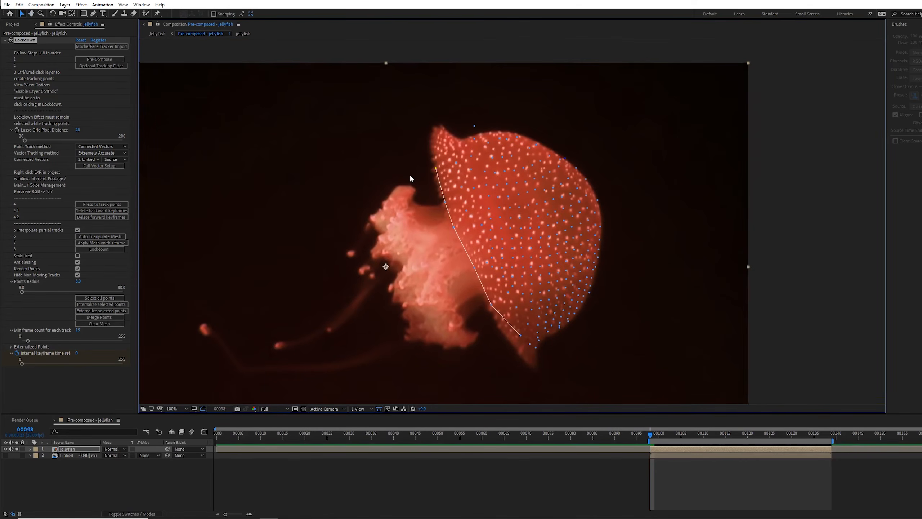
- Play and scrub the clip between frames 98 and 138 to check how the connected edge follows the bell
{"action": "key", "text": "space"}
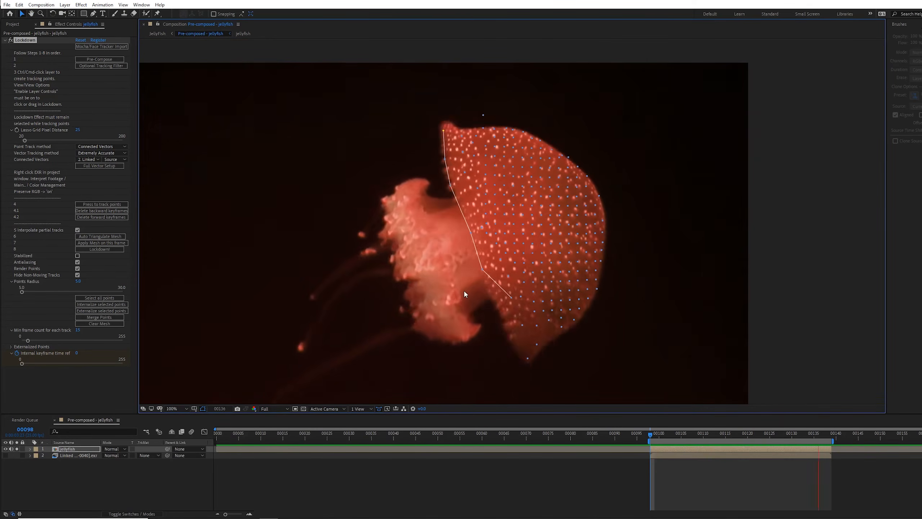
{"action": "left_click", "coordinate": [827, 435]}
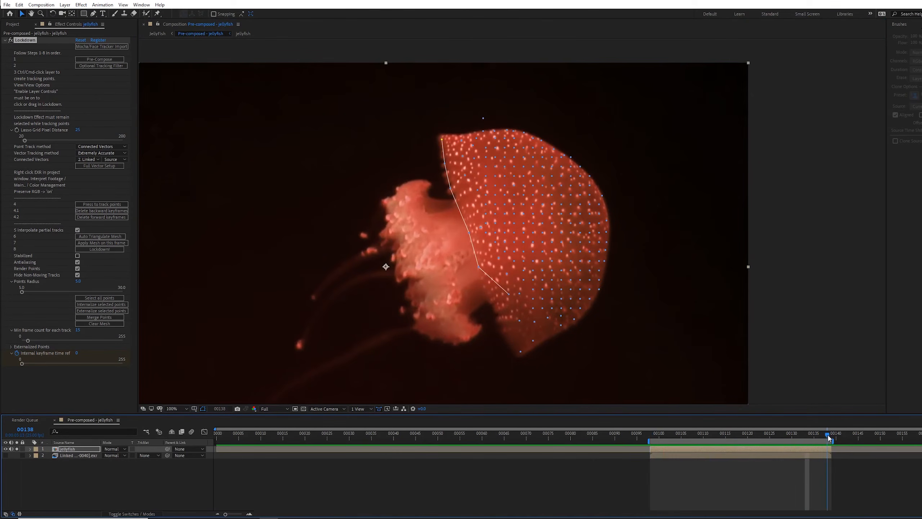
{"action": "left_click_drag", "start_coordinate": [827, 434], "coordinate": [652, 439]}
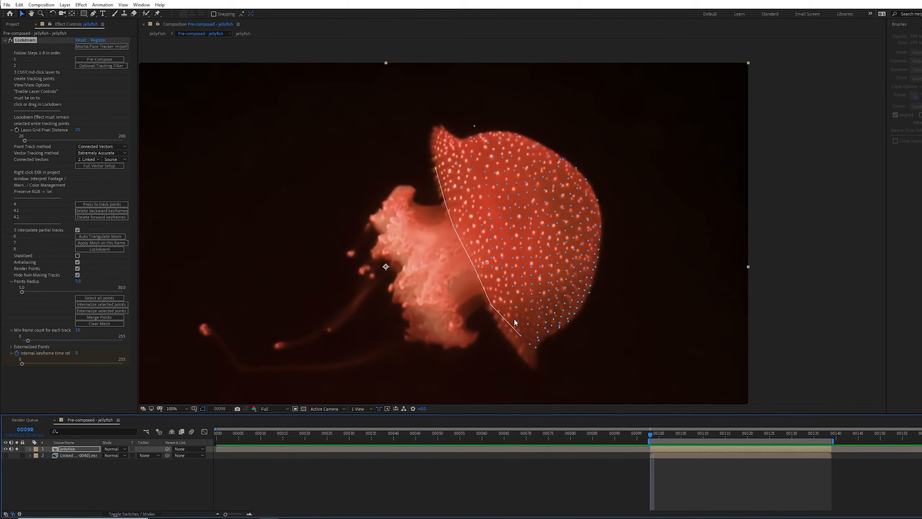
{"action": "key", "text": "ctrl+z"}
{"action": "key", "text": "space"}
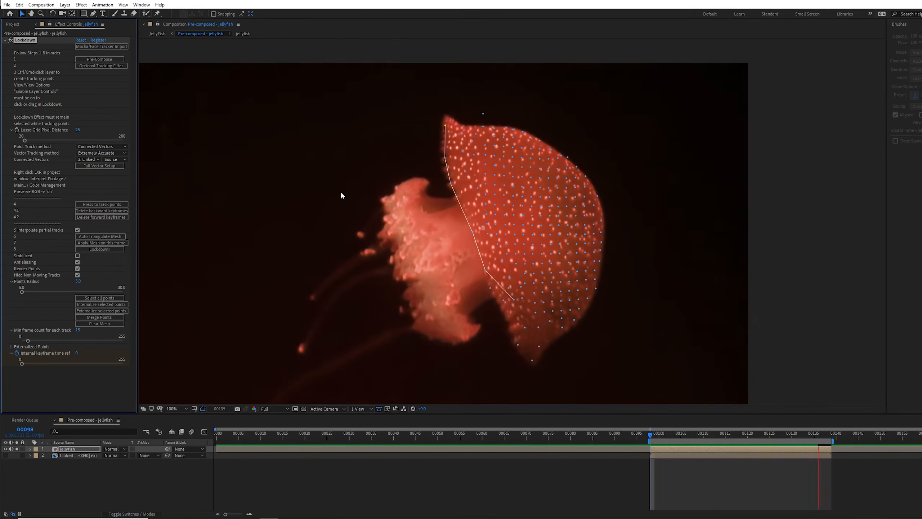
{"action": "key", "text": "space"}
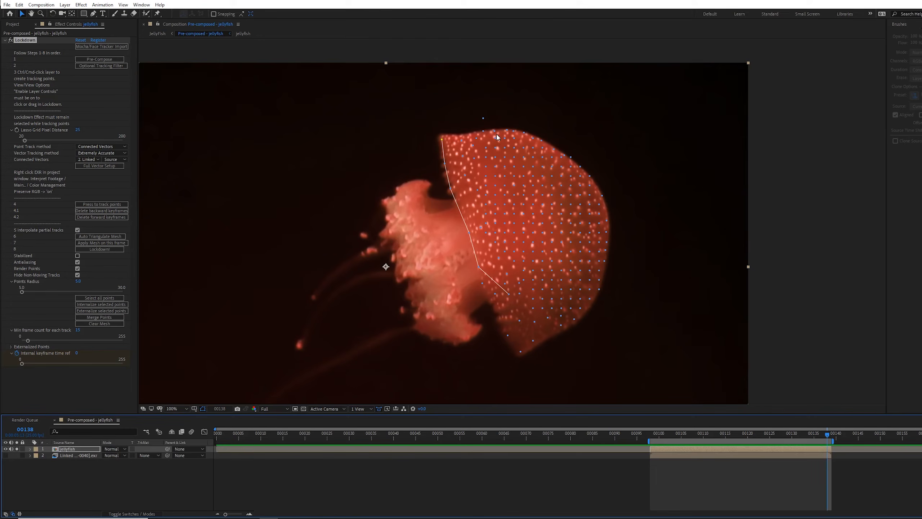
- Add a ring of Lockdown points just outside the bell's outline on frame 138
{"action": "left_click", "coordinate": [461, 152]}
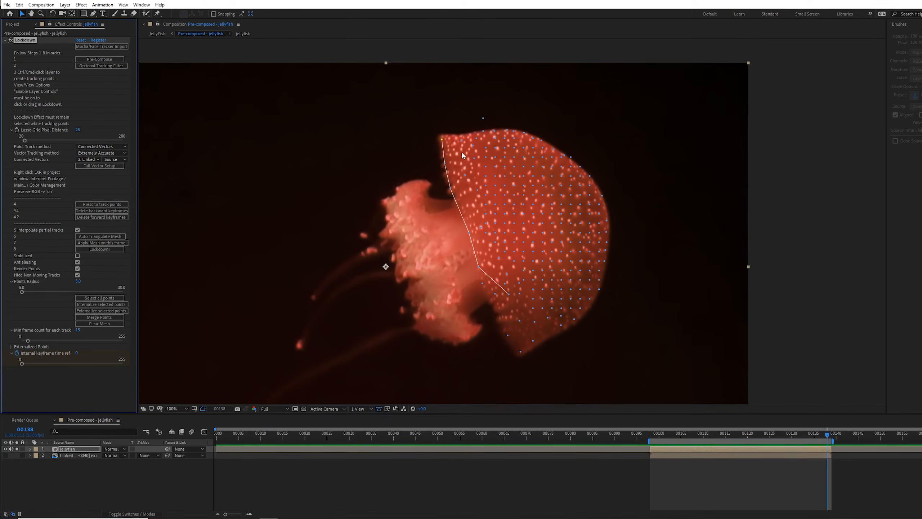
{"action": "left_click", "coordinate": [442, 128], "text": "ctrl"}
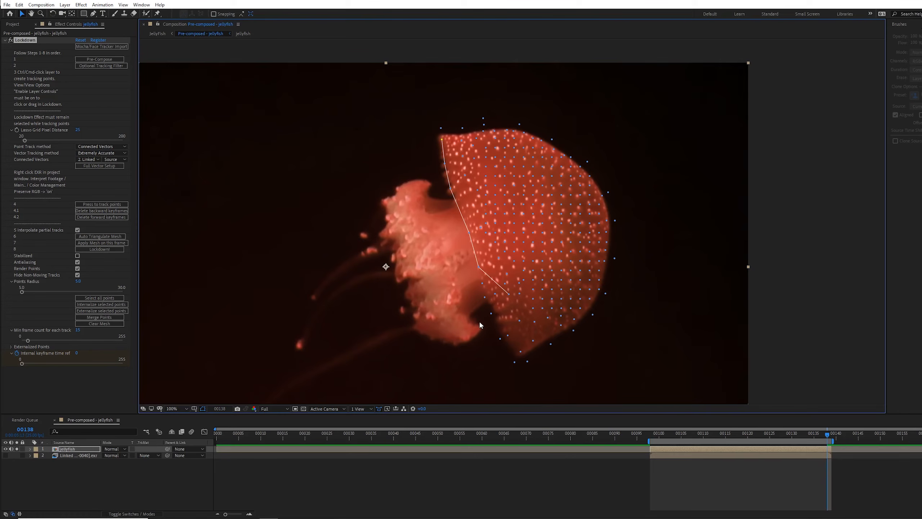
- Compare playback of the outer points with Interpolate partial tracks disabled and re-enabled, returning to frame 138
{"action": "left_click", "coordinate": [77, 230]}
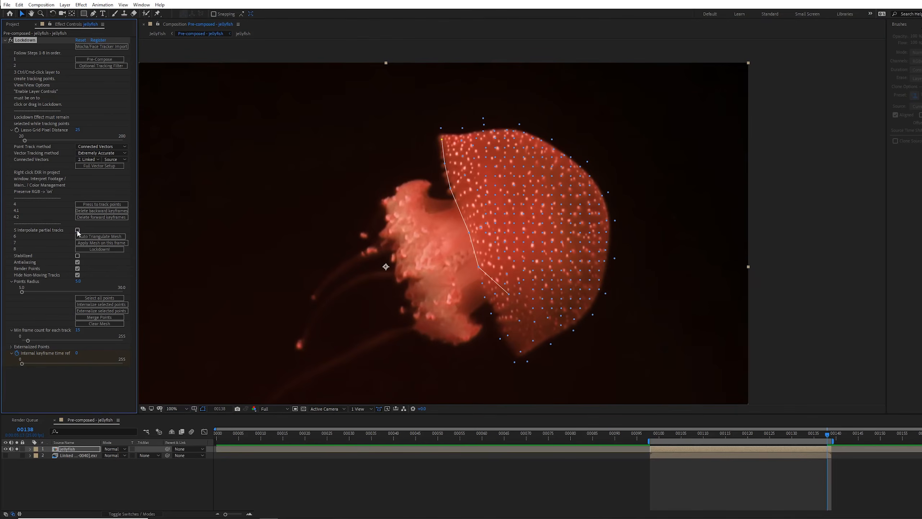
{"action": "key", "text": "space"}
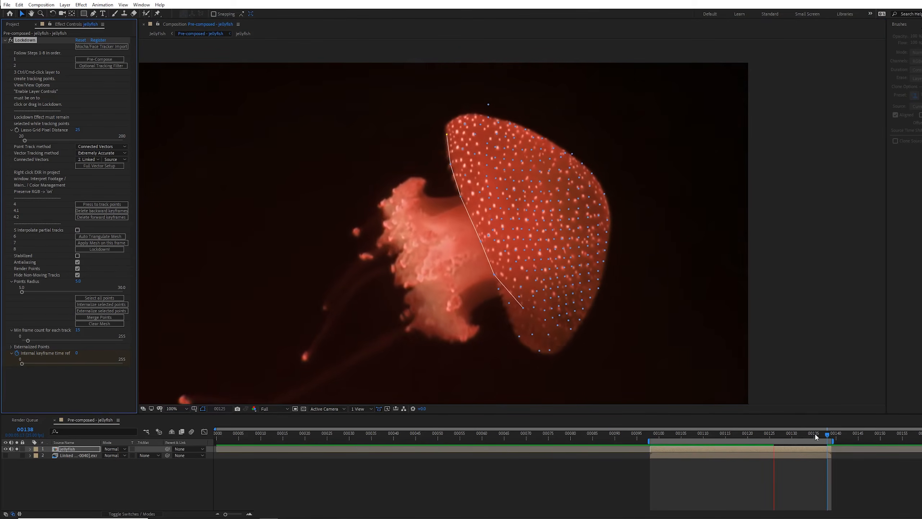
{"action": "left_click", "coordinate": [826, 435]}
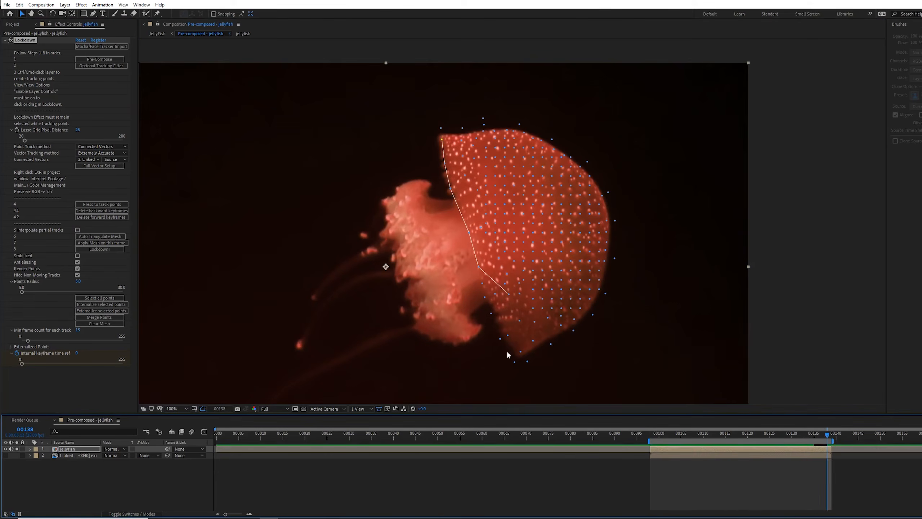
{"action": "left_click", "coordinate": [77, 230]}
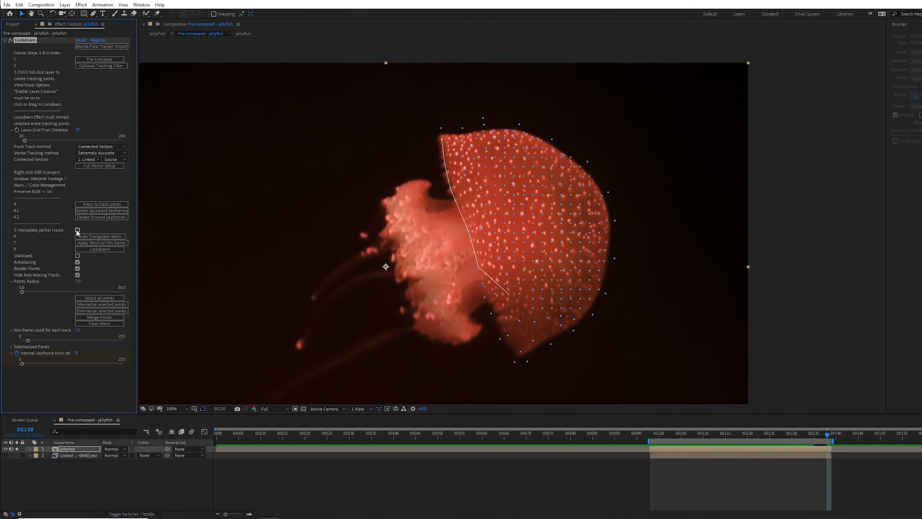
{"action": "left_click", "coordinate": [77, 231]}
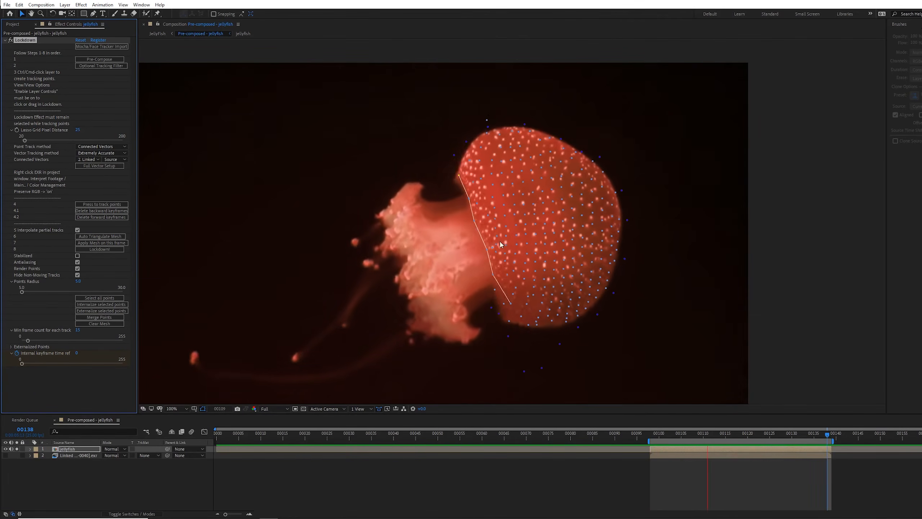
{"action": "left_click", "coordinate": [827, 434]}
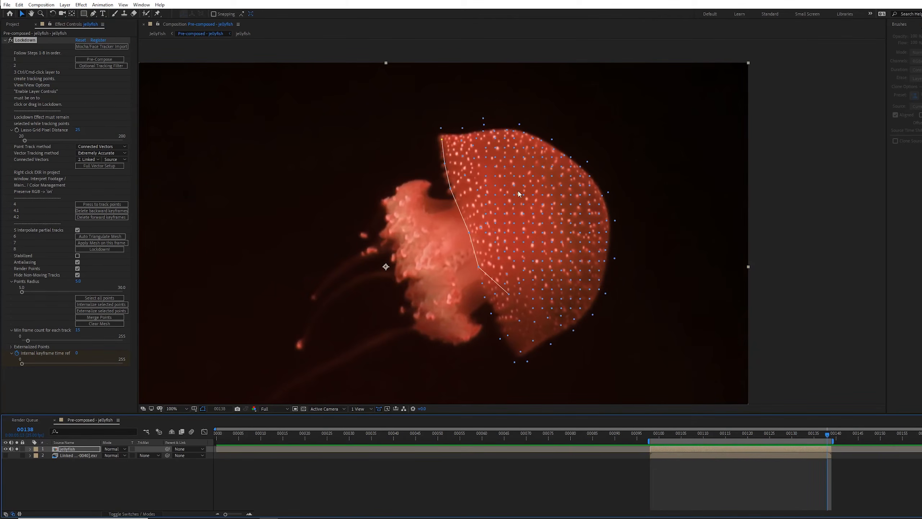
- Auto-triangulate the mesh, add points just outside the bell's inner edge, and triangulate the mesh again
{"action": "left_click", "coordinate": [100, 239]}
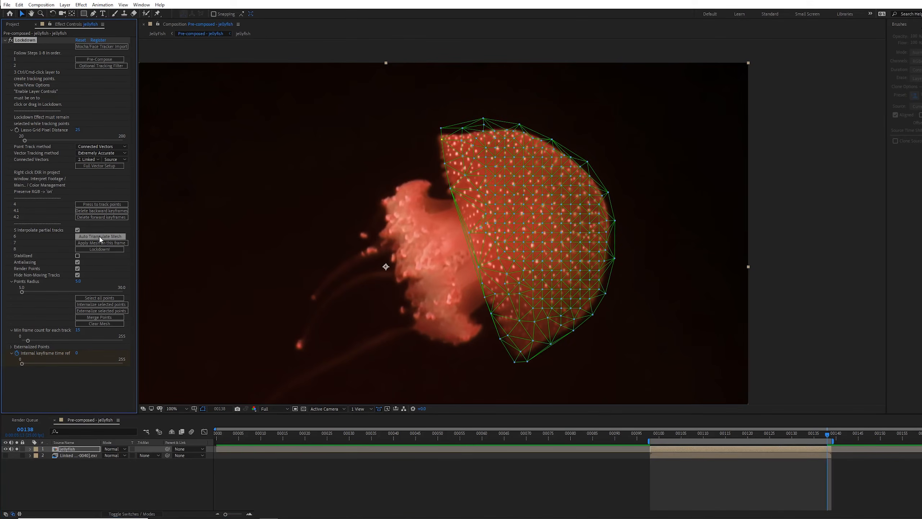
{"action": "left_click", "coordinate": [550, 347]}
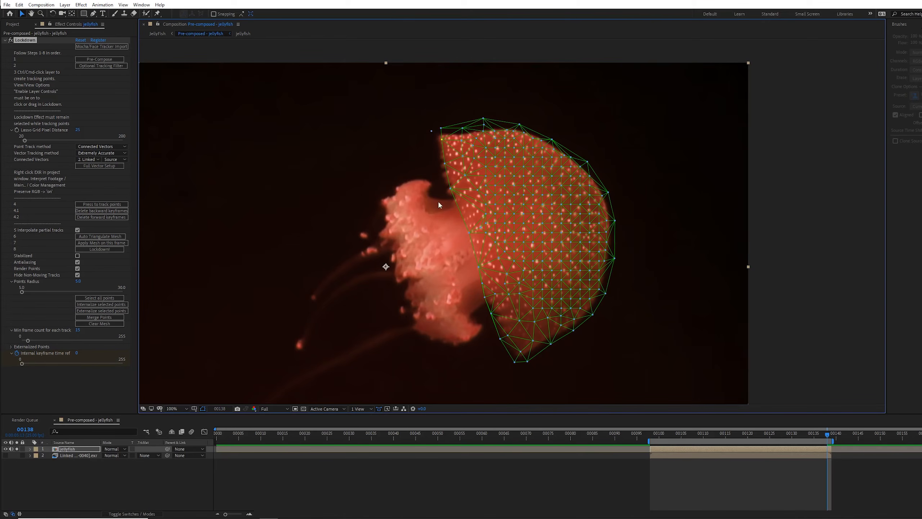
{"action": "left_click", "coordinate": [109, 236]}
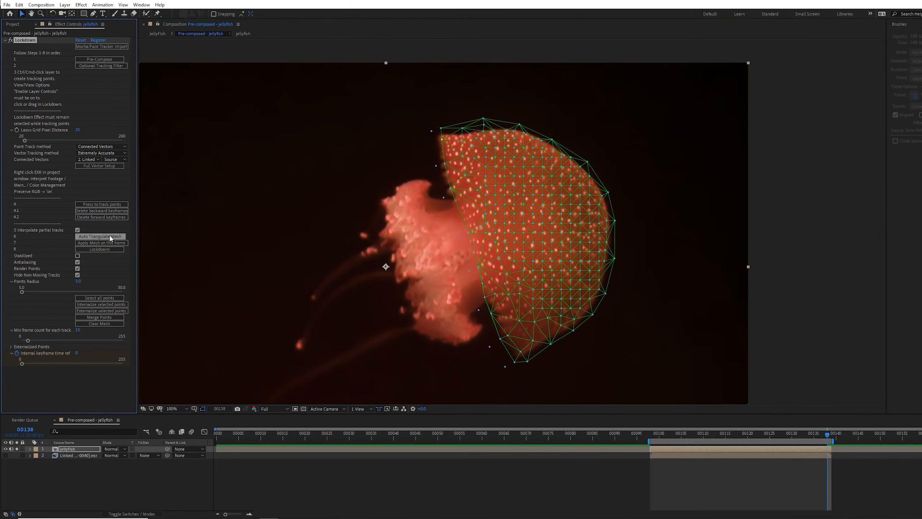
- Connect the loose mesh points along the lower part of the bell's inner edge to fill the gap in the mesh
{"action": "left_click", "coordinate": [485, 300]}
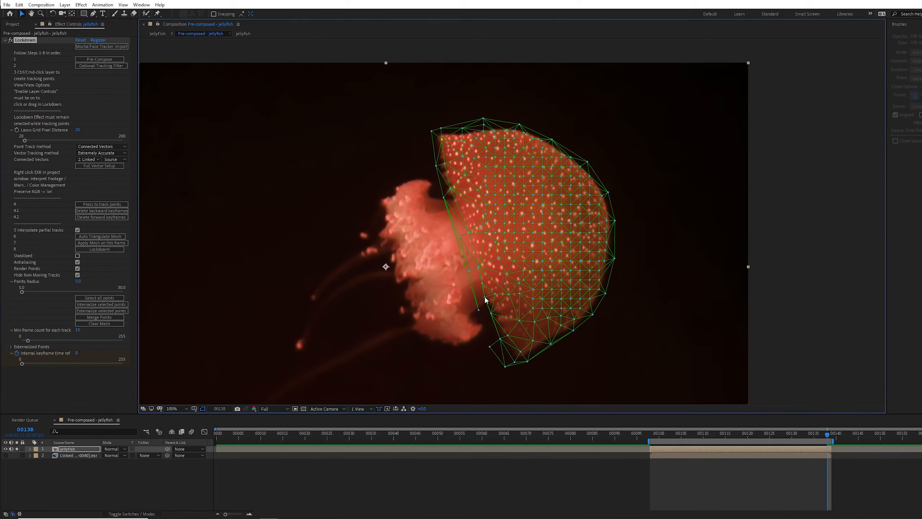
{"action": "left_click", "coordinate": [478, 310]}
{"action": "left_click", "coordinate": [490, 347]}
{"action": "scroll", "coordinate": [482, 286], "scroll_direction": "up", "scroll_amount": 4}
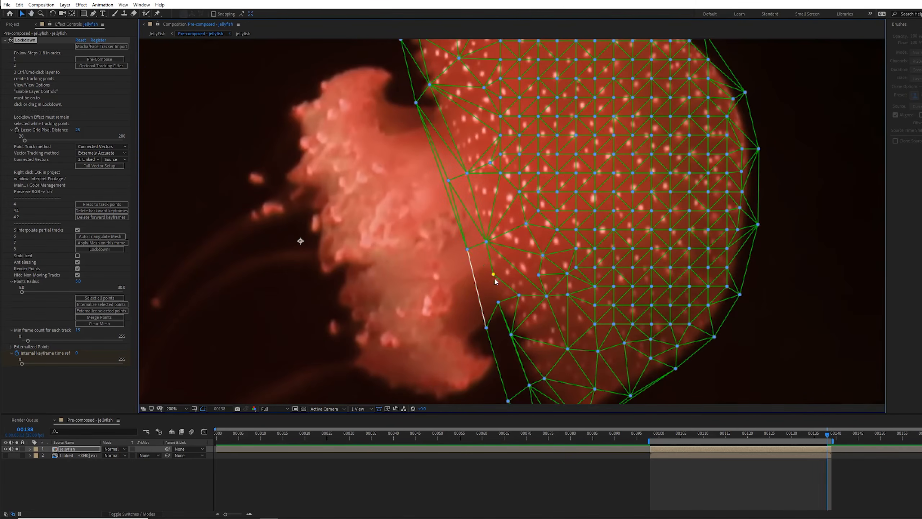
{"action": "left_click", "coordinate": [498, 302]}
{"action": "scroll", "coordinate": [496, 288], "scroll_direction": "down", "scroll_amount": 3}
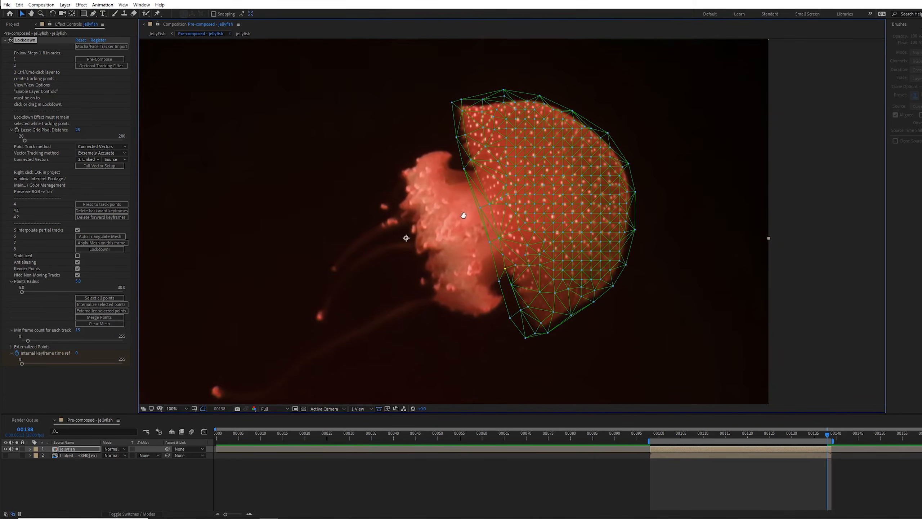
- Enable Lockdown's Stabilized view of the bell, play the clip to check it, and return to frame 138
{"action": "left_click", "coordinate": [99, 249]}
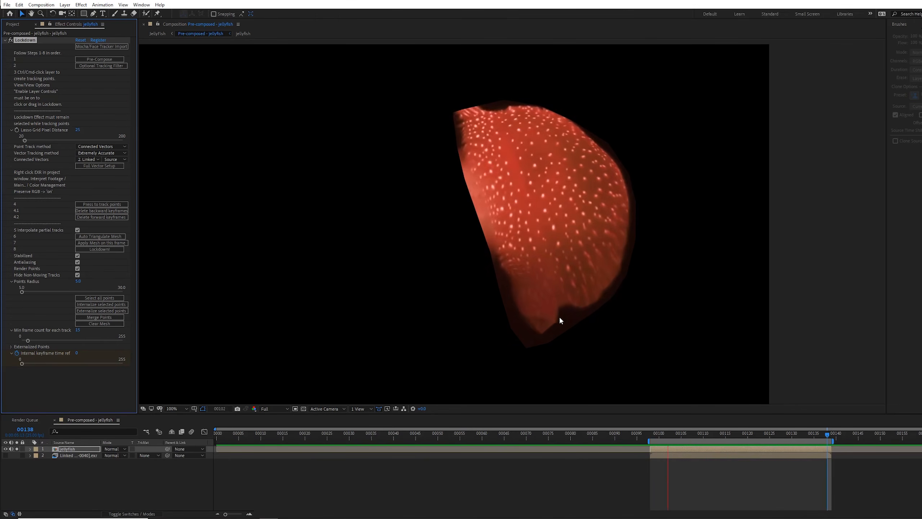
{"action": "key", "text": "space"}
{"action": "left_click", "coordinate": [829, 435]}
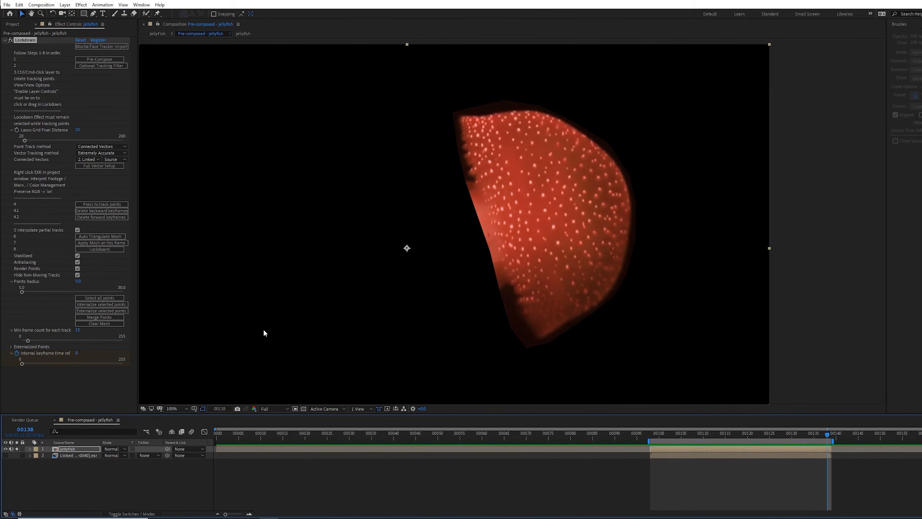
- Lock down the clip and open the generated Stabilized - jellyfish composition
{"action": "left_click", "coordinate": [103, 250]}
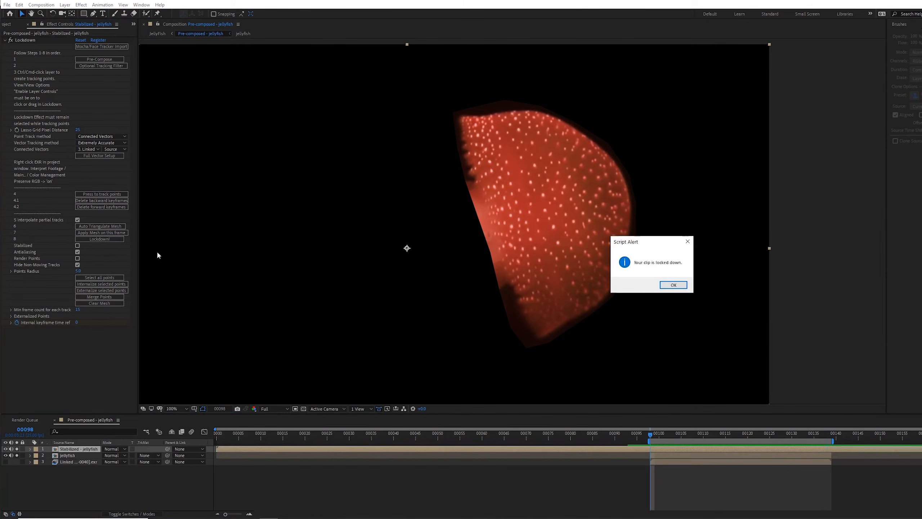
{"action": "left_click", "coordinate": [670, 285]}
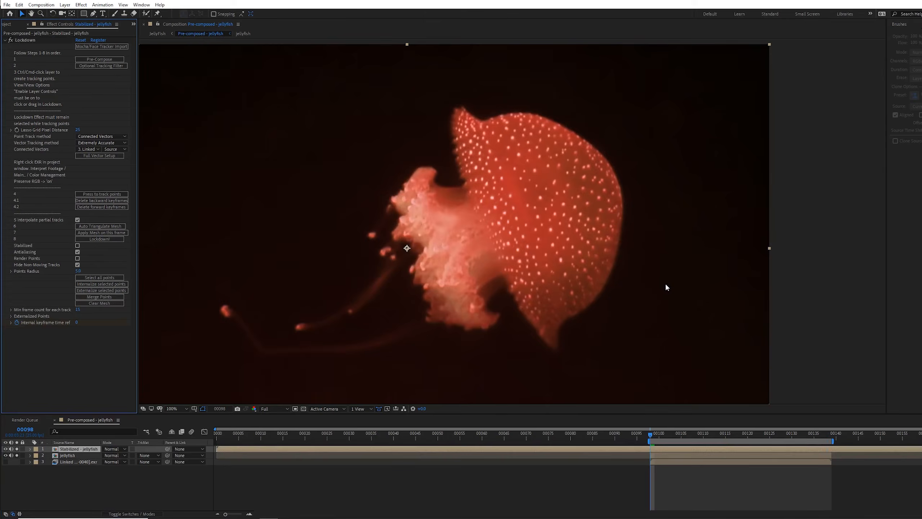
{"action": "double_click", "coordinate": [80, 449]}
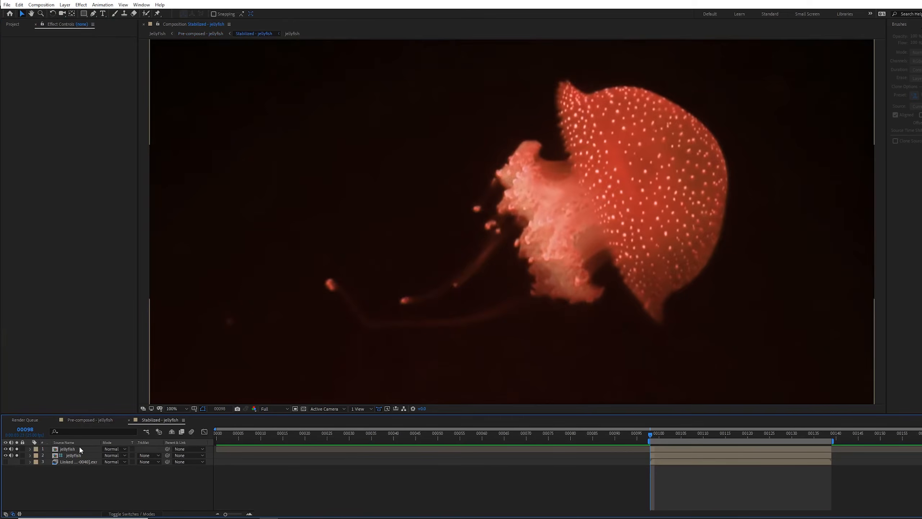
{"action": "left_click_drag", "start_coordinate": [544, 242], "coordinate": [436, 271]}
- Place the spiral composition above the jellyfish layer in the Stabilized - jellyfish composition, and select the jellyfish layer
{"action": "left_click", "coordinate": [5, 24]}
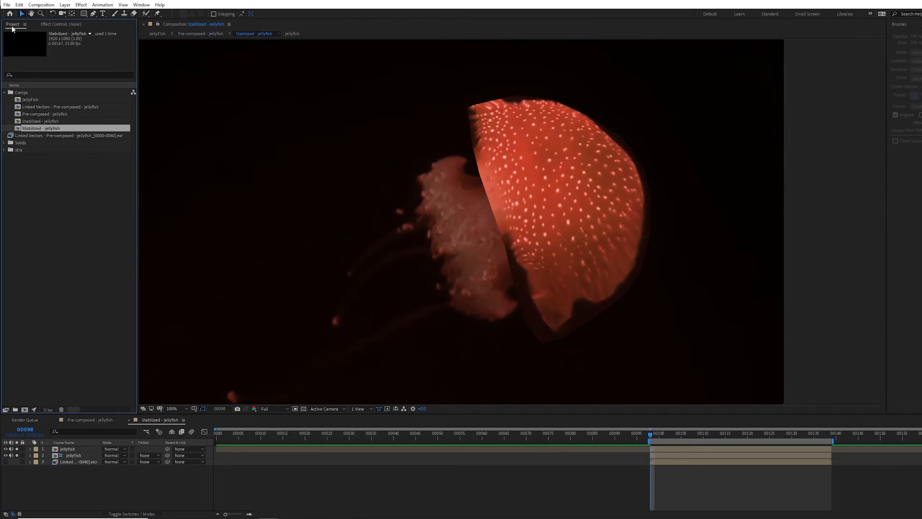
{"action": "left_click_drag", "start_coordinate": [20, 157], "coordinate": [87, 449]}
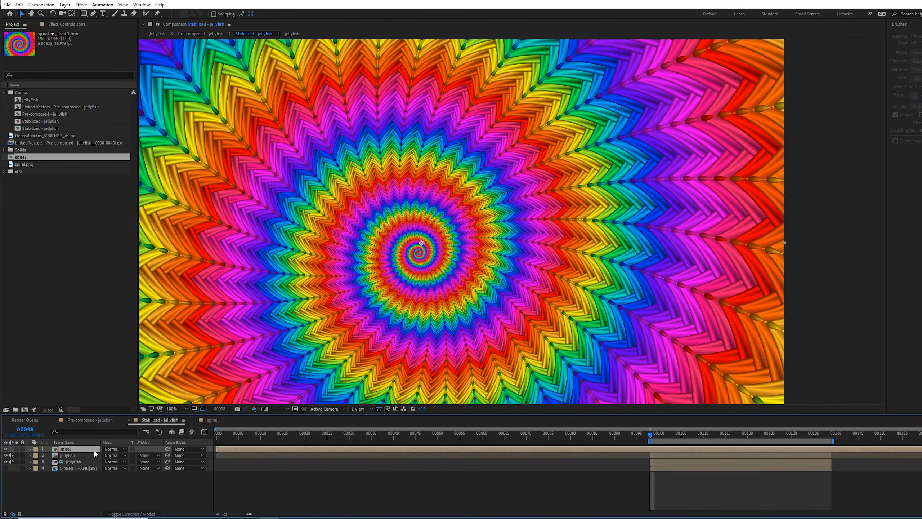
{"action": "left_click", "coordinate": [85, 455]}
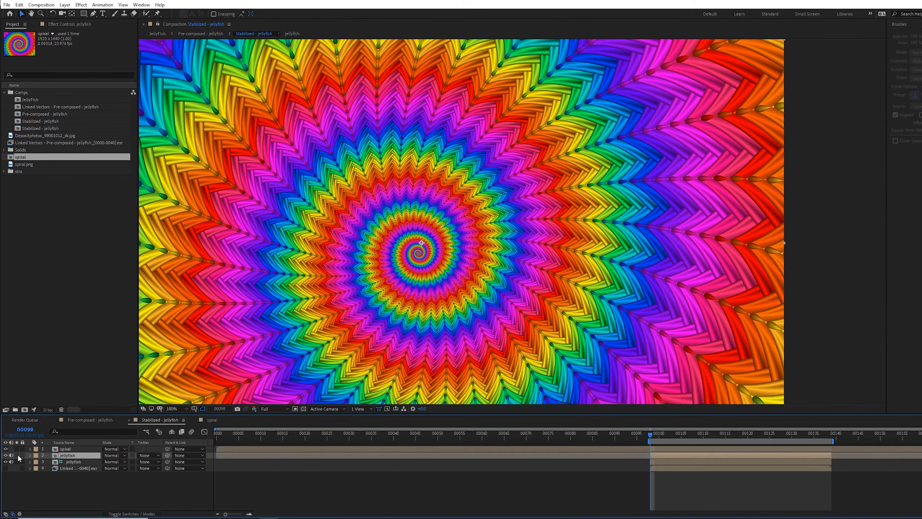
- Solo the upper jellyfish layer, make it a guide layer, and desaturate it with Hue/Saturation at Master Saturation -100
{"action": "left_click", "coordinate": [16, 456]}
{"action": "right_click", "coordinate": [72, 456]}
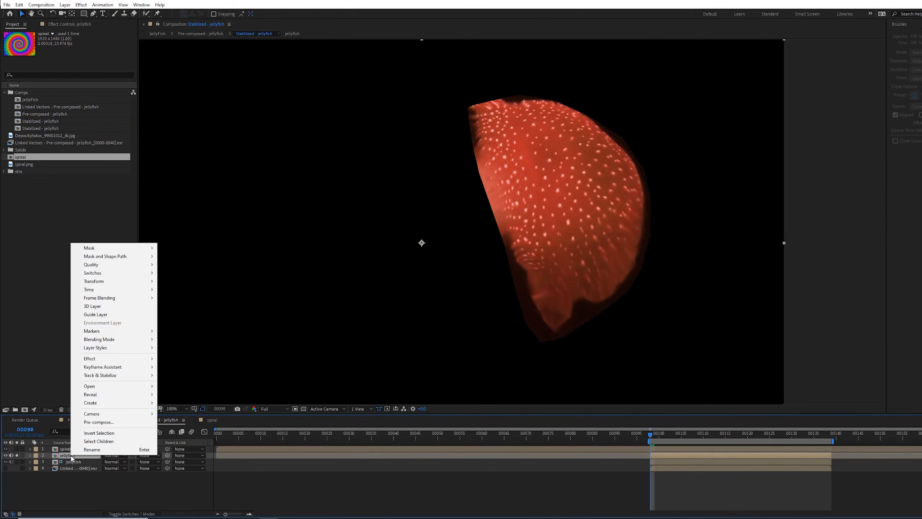
{"action": "left_click", "coordinate": [116, 314]}
{"action": "left_click", "coordinate": [80, 5]}
{"action": "mouse_move", "coordinate": [133, 101]}
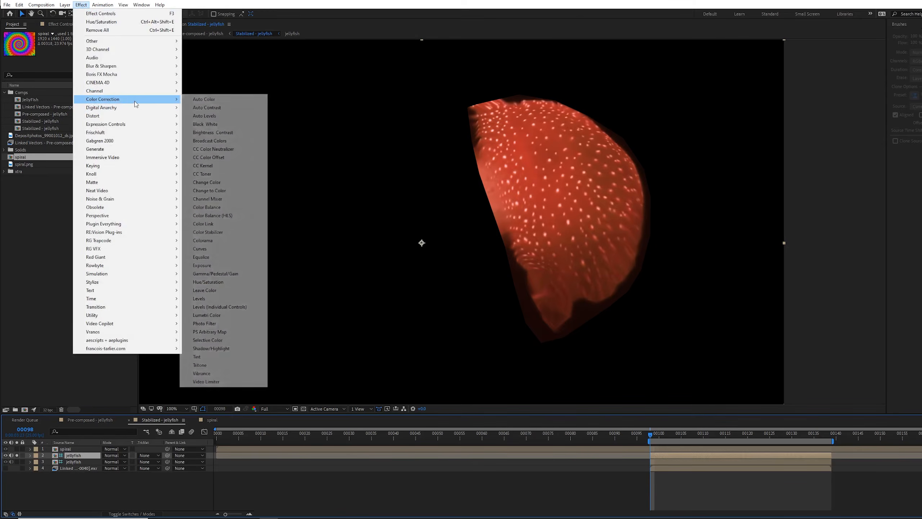
{"action": "left_click", "coordinate": [214, 282]}
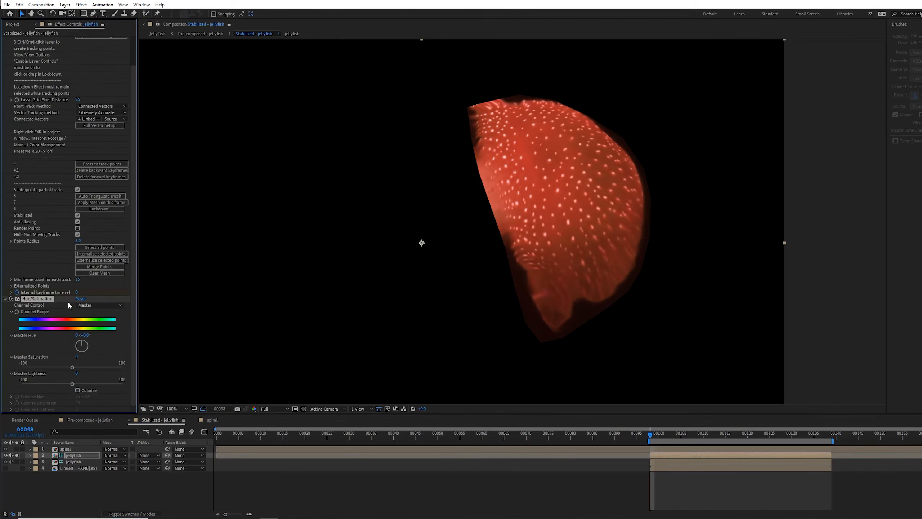
{"action": "left_click_drag", "start_coordinate": [73, 368], "coordinate": [3, 366]}
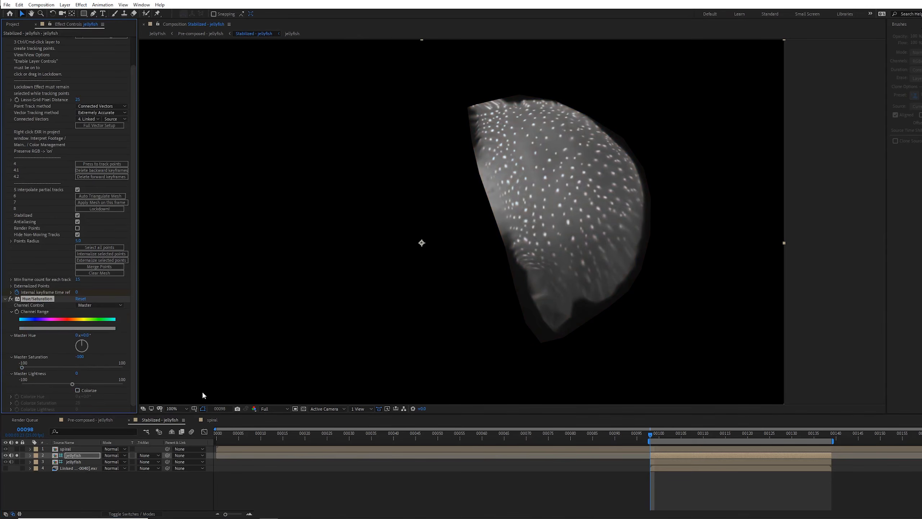
- Open the Pre-composed - jellyfish composition and give its jellyfish layer the same Hue/Saturation effect with Master Saturation -100
{"action": "left_click", "coordinate": [286, 474]}
{"action": "key", "text": "Tab"}
{"action": "left_click", "coordinate": [243, 474]}
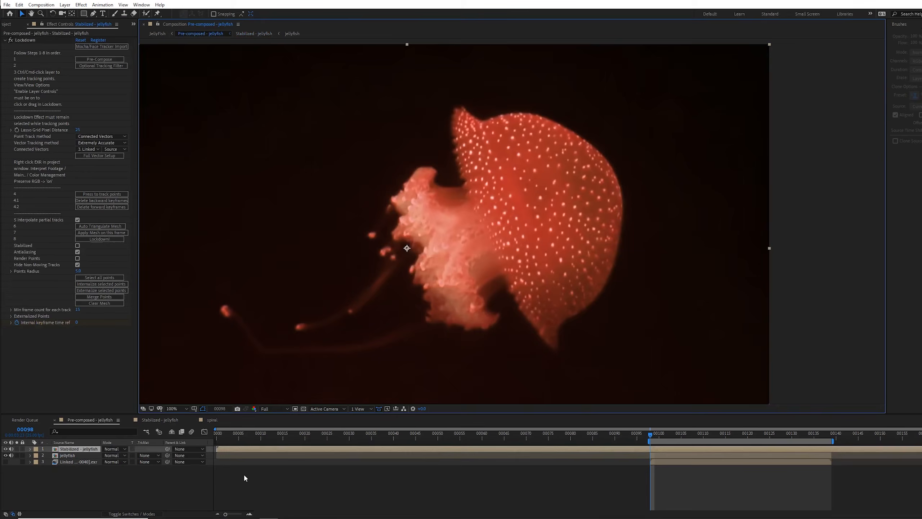
{"action": "left_click", "coordinate": [73, 455]}
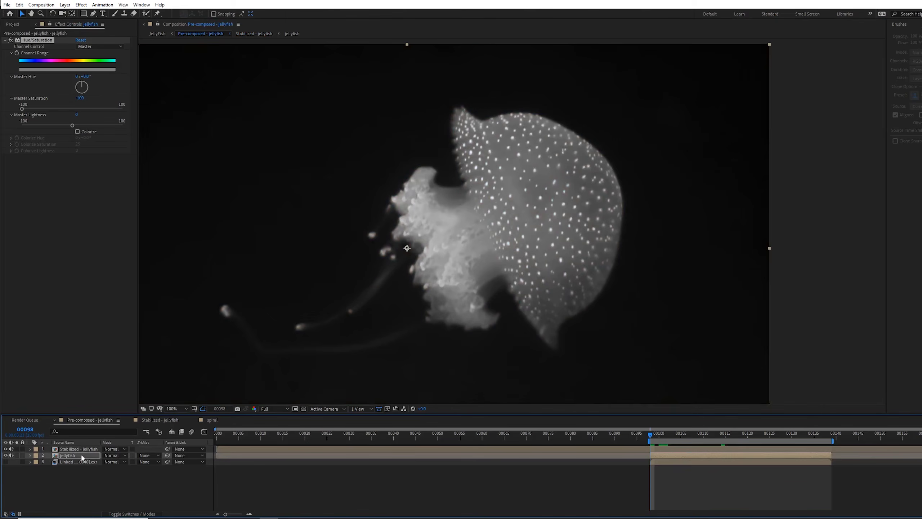
- Reopen the Stabilized - jellyfish composition, solo the spiral layer as well, and set its blending mode to Overlay
{"action": "double_click", "coordinate": [65, 449]}
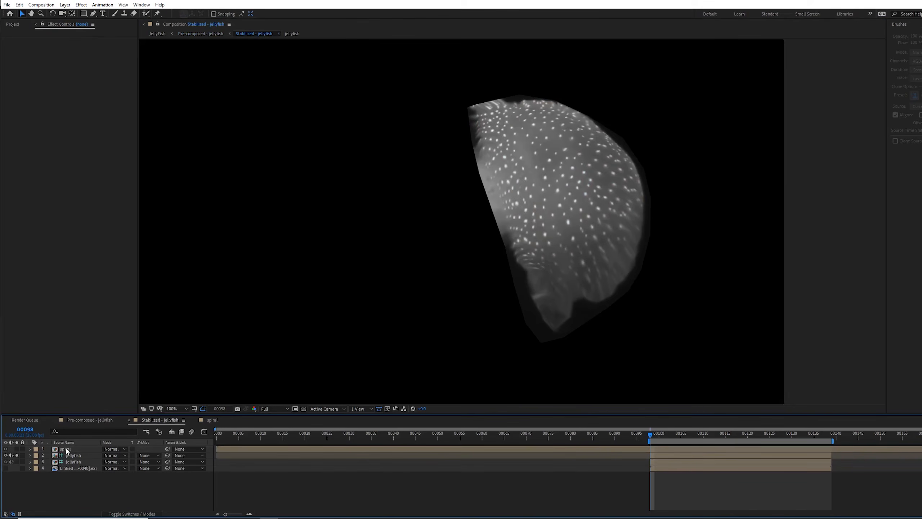
{"action": "left_click", "coordinate": [17, 449]}
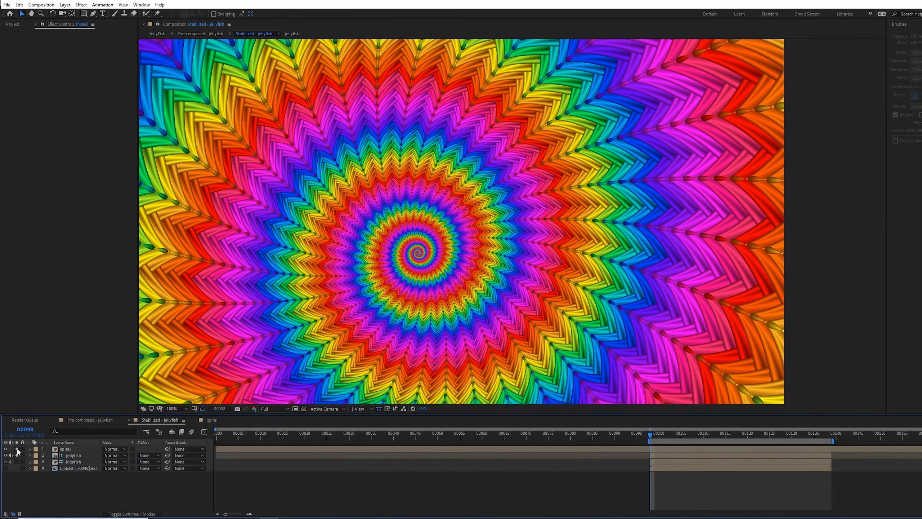
{"action": "left_click", "coordinate": [82, 449]}
{"action": "left_click", "coordinate": [124, 448]}
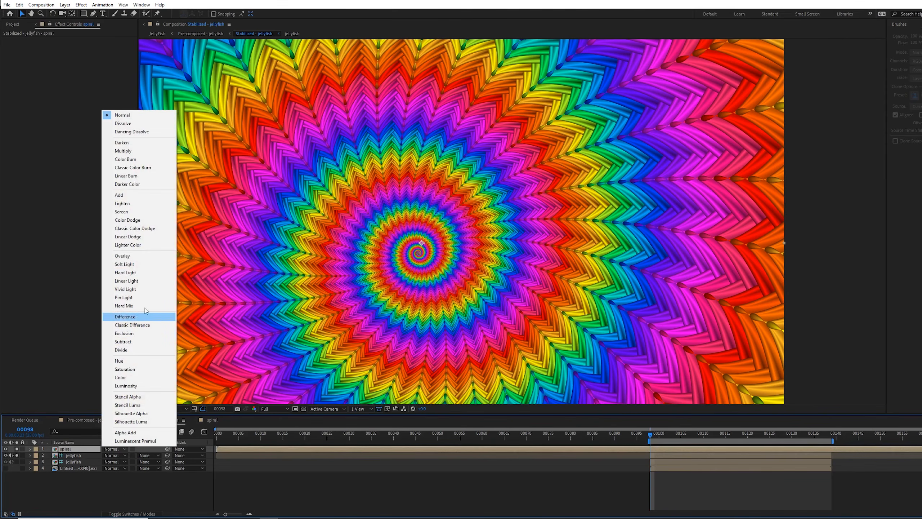
{"action": "left_click", "coordinate": [139, 256]}
- Move the spiral layer so its center sits over the jellyfish's bell, and play the clip to check it
{"action": "left_click_drag", "start_coordinate": [367, 300], "coordinate": [515, 247]}
{"action": "left_click", "coordinate": [645, 486]}
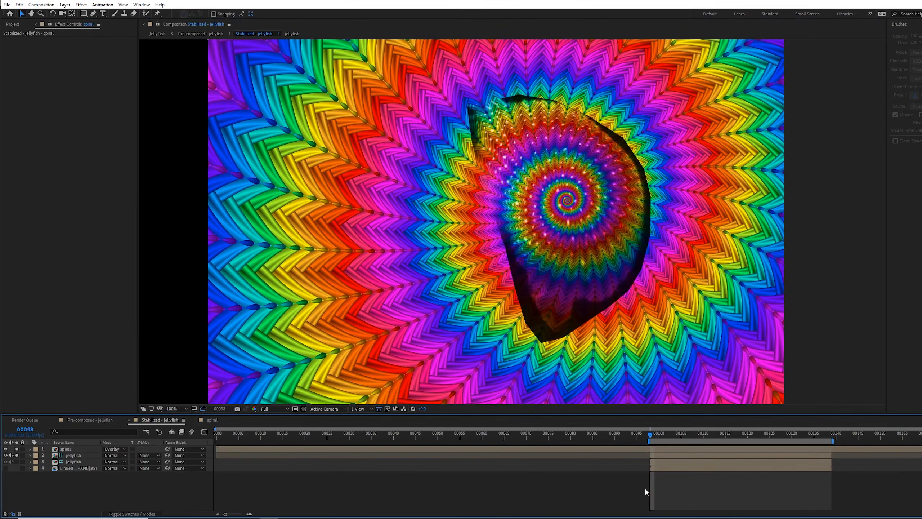
{"action": "key", "text": "space"}
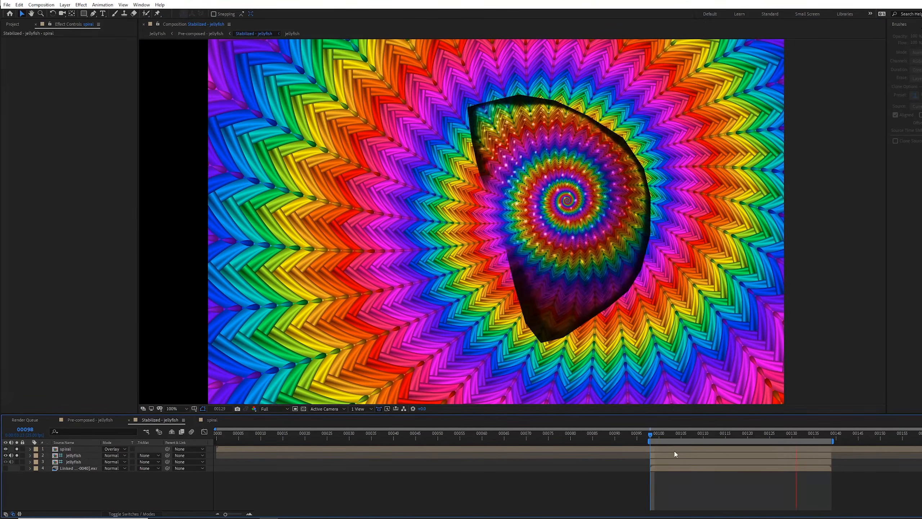
{"action": "key", "text": "space"}
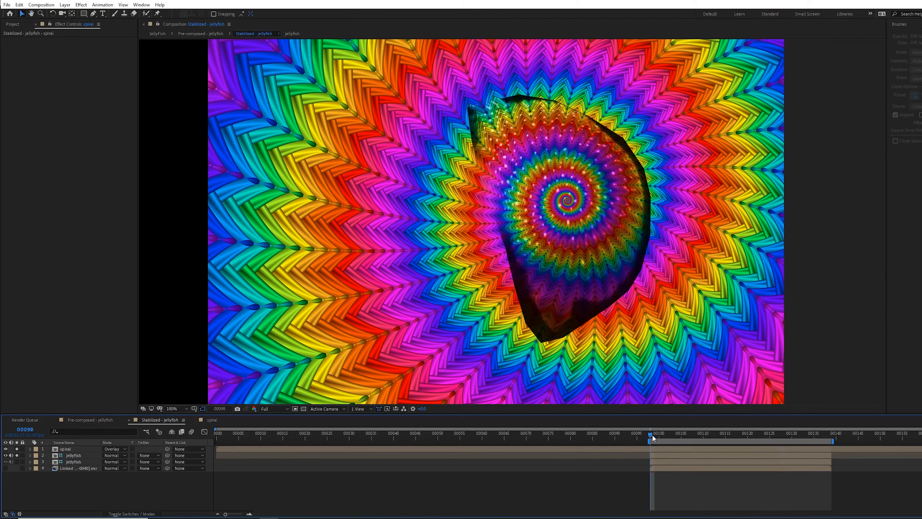
- In the Pre-composed - jellyfish composition, duplicate the jellyfish layer above Stabilized - jellyfish and remove the copy's effects
{"action": "key", "text": "Tab"}
{"action": "left_click", "coordinate": [251, 483]}
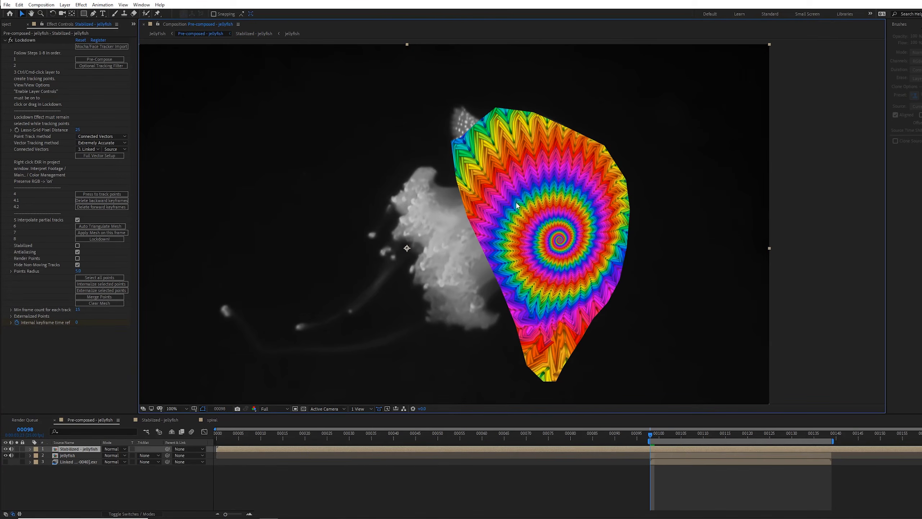
{"action": "left_click", "coordinate": [72, 455]}
{"action": "key", "text": "ctrl+d"}
{"action": "left_click_drag", "start_coordinate": [70, 456], "coordinate": [77, 449]}
{"action": "key", "text": "ctrl+shift+e"}
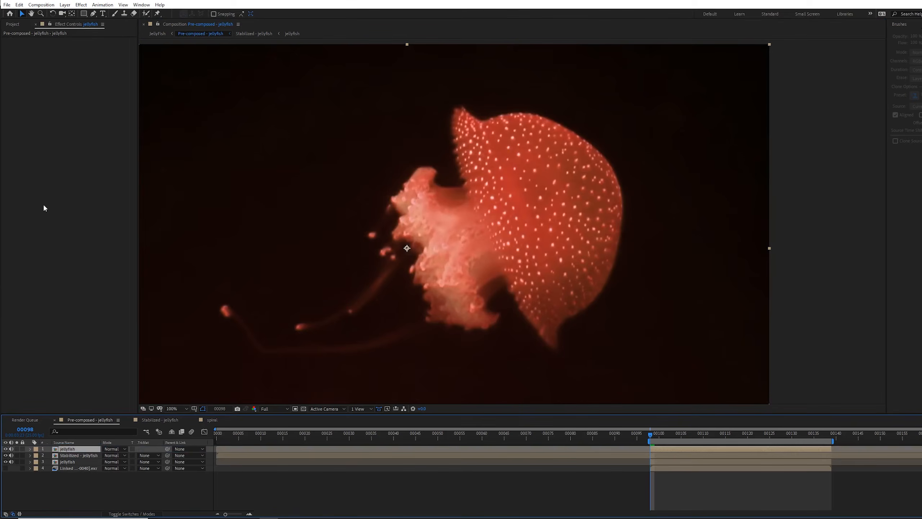
- Solo the top jellyfish layer and key it from its background with Composite Brush in Stencil Alpha transfer mode, viewed over the transparency grid
{"action": "left_click", "coordinate": [82, 5]}
{"action": "mouse_move", "coordinate": [144, 333]}
{"action": "left_click", "coordinate": [210, 331]}
{"action": "left_click", "coordinate": [16, 448]}
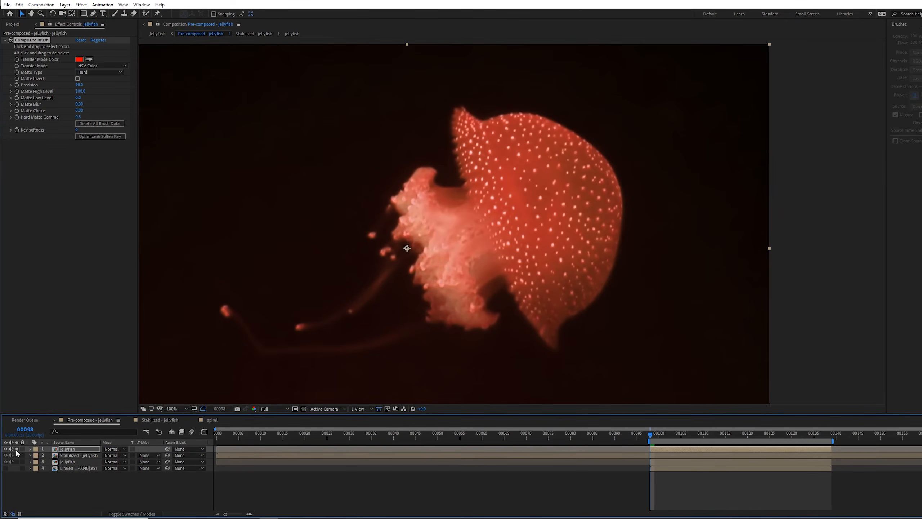
{"action": "left_click", "coordinate": [102, 66]}
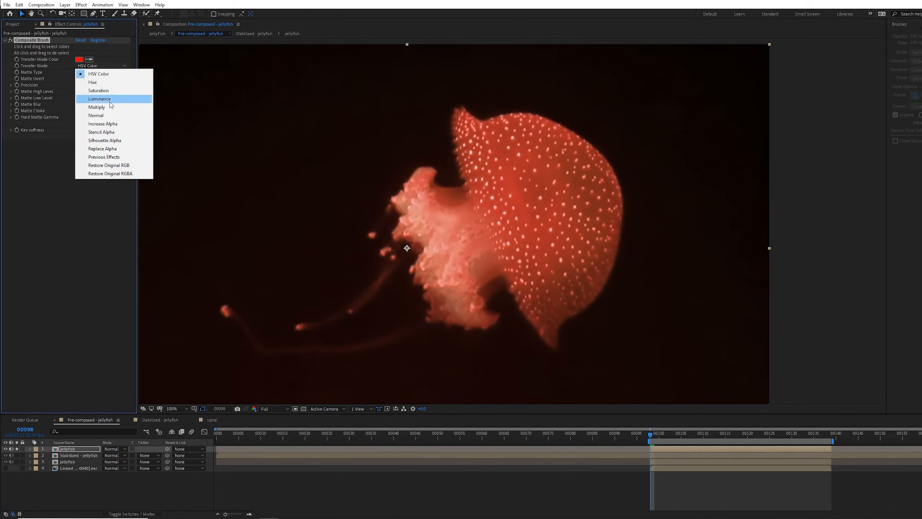
{"action": "left_click", "coordinate": [117, 135]}
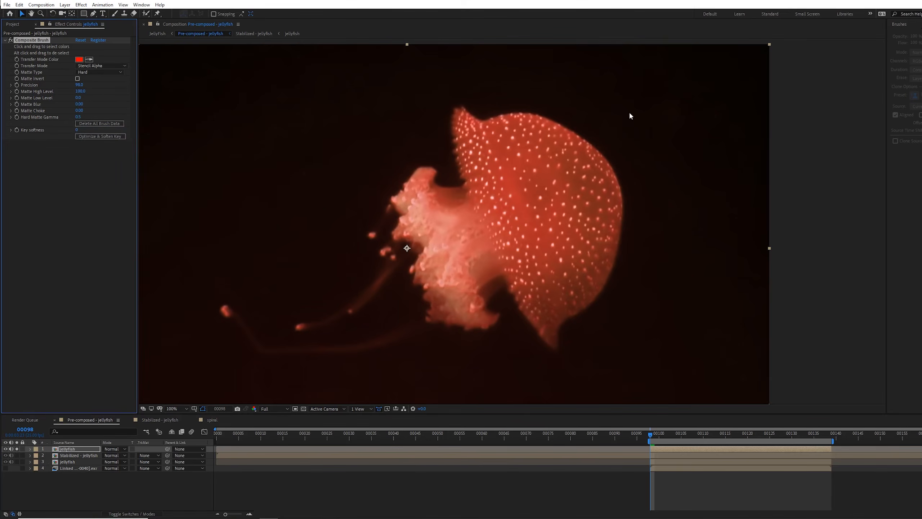
{"action": "left_click", "coordinate": [303, 409]}
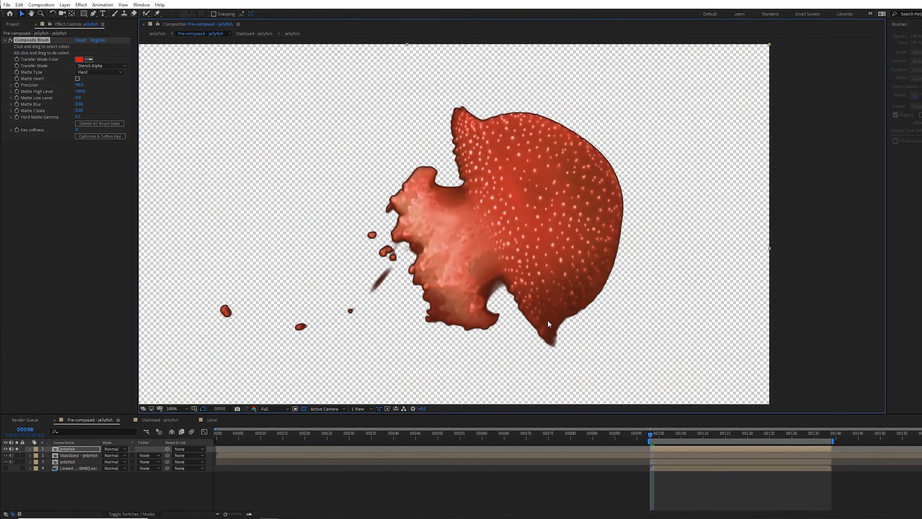
- Set the key's Matte Blur to 5 and use the keyed jellyfish layer as alpha matte for the Stabilized - jellyfish layer
{"action": "left_click", "coordinate": [80, 104]}
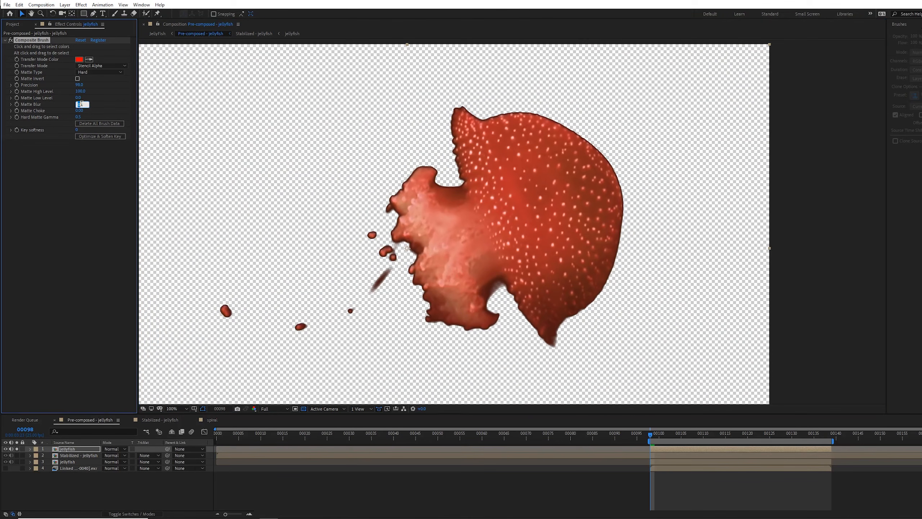
{"action": "type", "text": "5"}
{"action": "key", "text": "Return"}
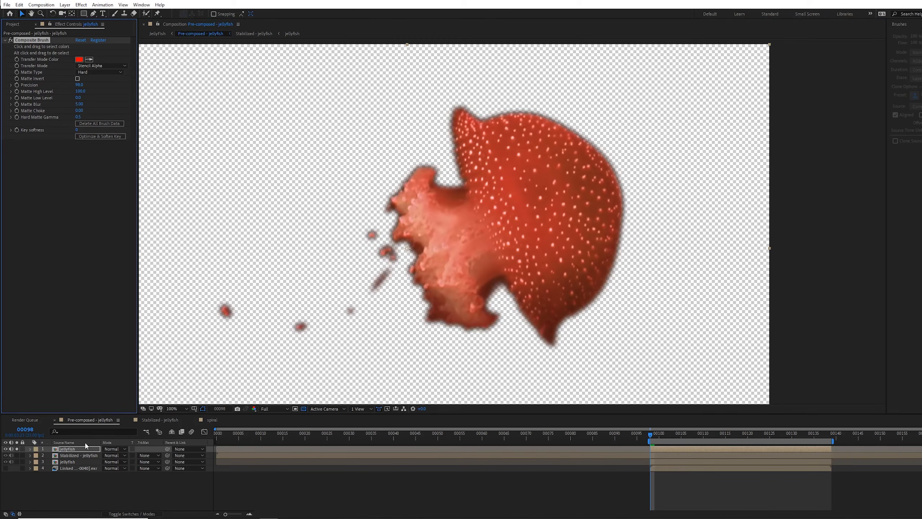
{"action": "left_click", "coordinate": [153, 455]}
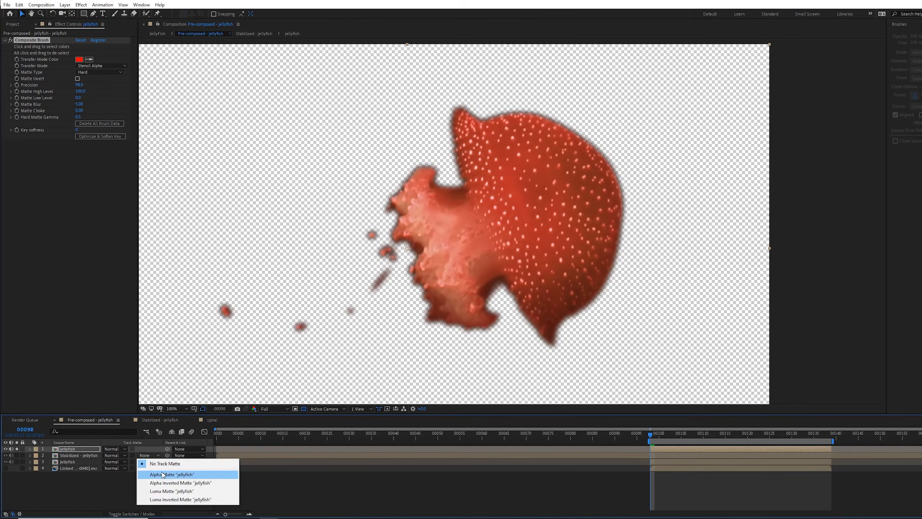
{"action": "left_click", "coordinate": [163, 474]}
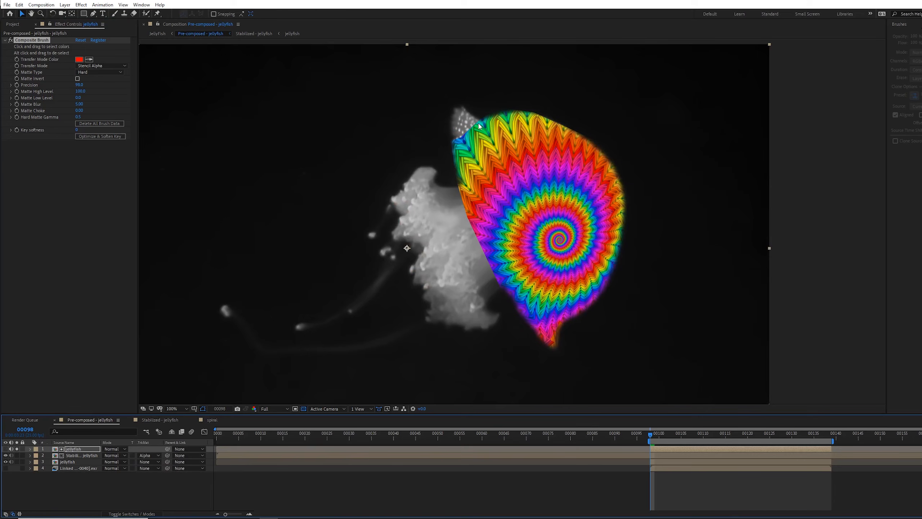
- Set the key's Matte Blur to 2 and the Stabilized - jellyfish layer's blending mode to Overlay
{"action": "left_click", "coordinate": [78, 104]}
{"action": "type", "text": "2"}
{"action": "key", "text": "Return"}
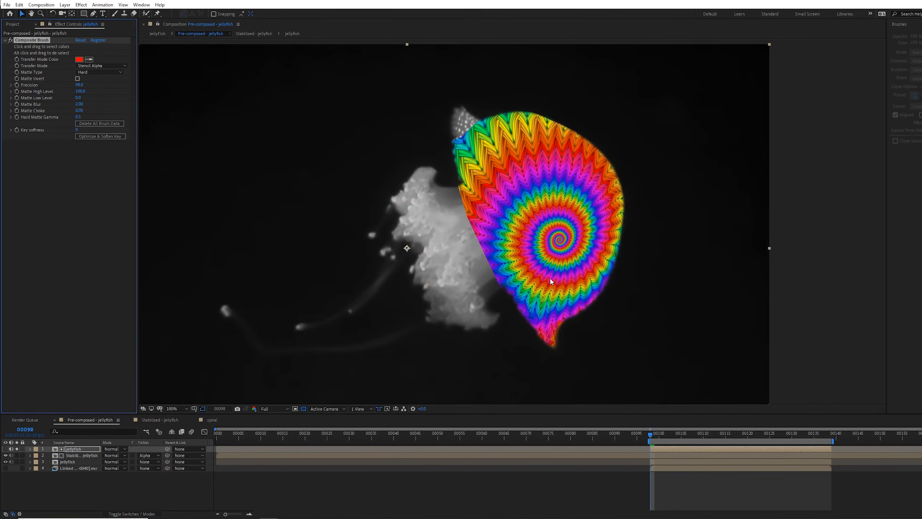
{"action": "left_click", "coordinate": [112, 455]}
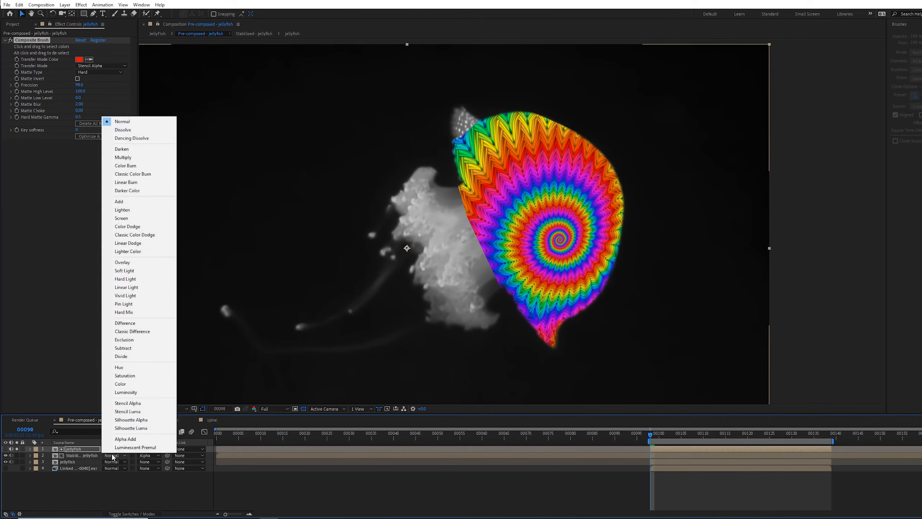
{"action": "left_click", "coordinate": [123, 262]}
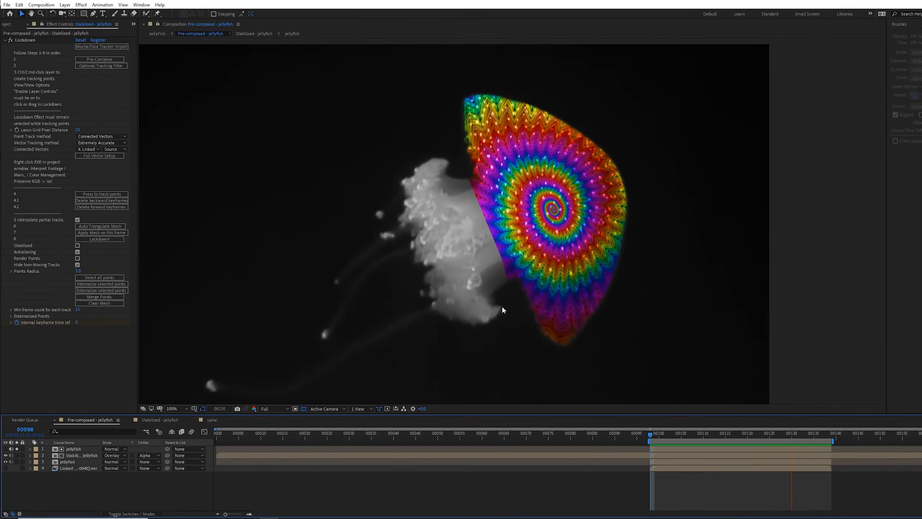
- In the Stabilized - jellyfish composition, hide the spiral, add a 1920 x 1080 red solid above it, and hide the solid
{"action": "double_click", "coordinate": [74, 455]}
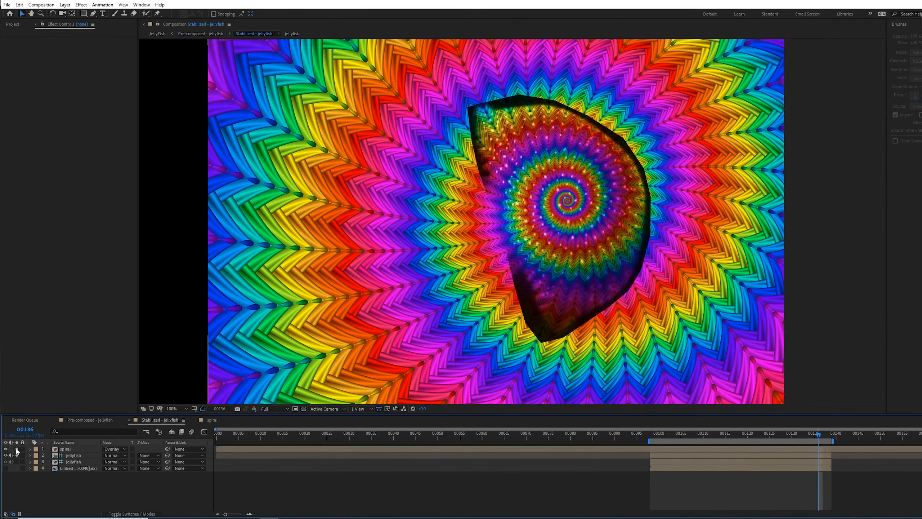
{"action": "left_click", "coordinate": [5, 449]}
{"action": "left_click", "coordinate": [64, 457]}
{"action": "key", "text": "ctrl+y"}
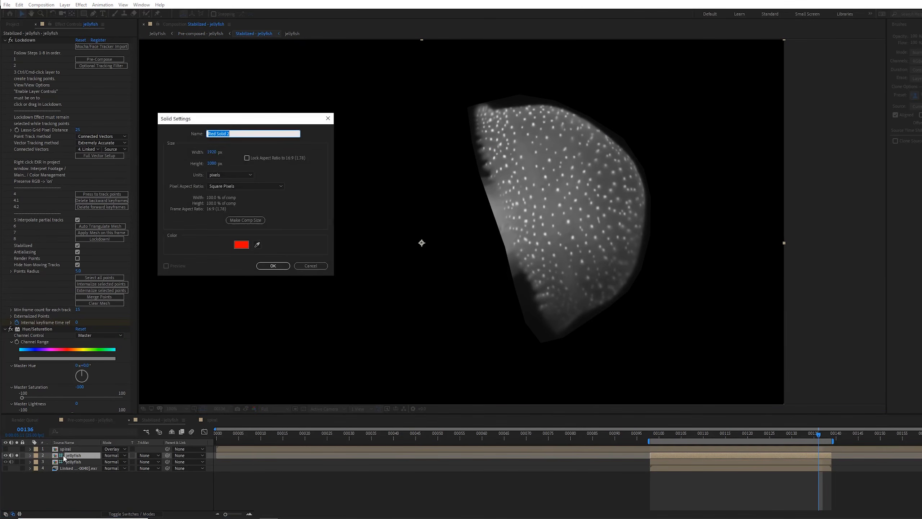
{"action": "left_click", "coordinate": [271, 265]}
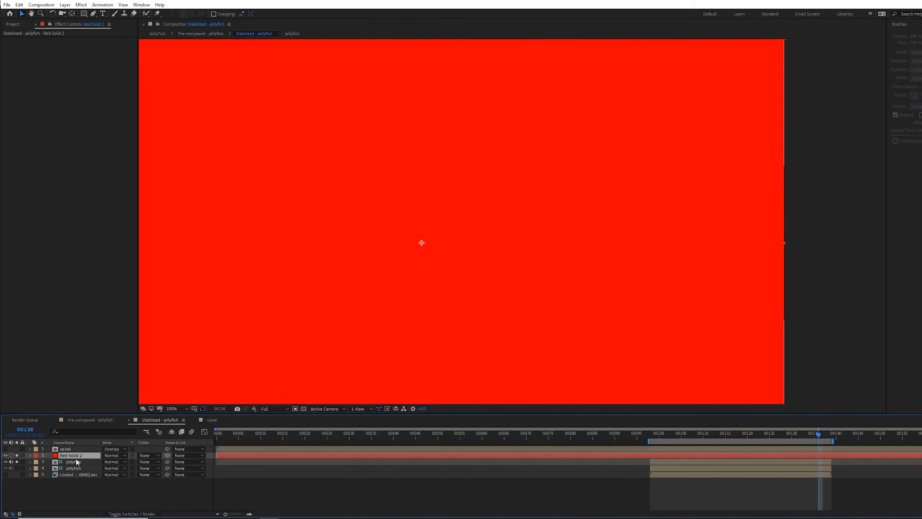
{"action": "left_click_drag", "start_coordinate": [76, 456], "coordinate": [73, 448]}
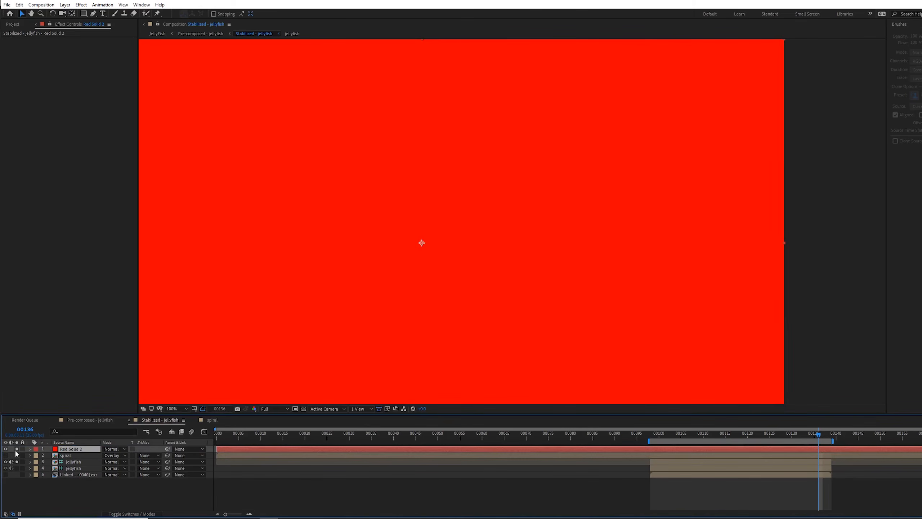
{"action": "left_click", "coordinate": [5, 449]}
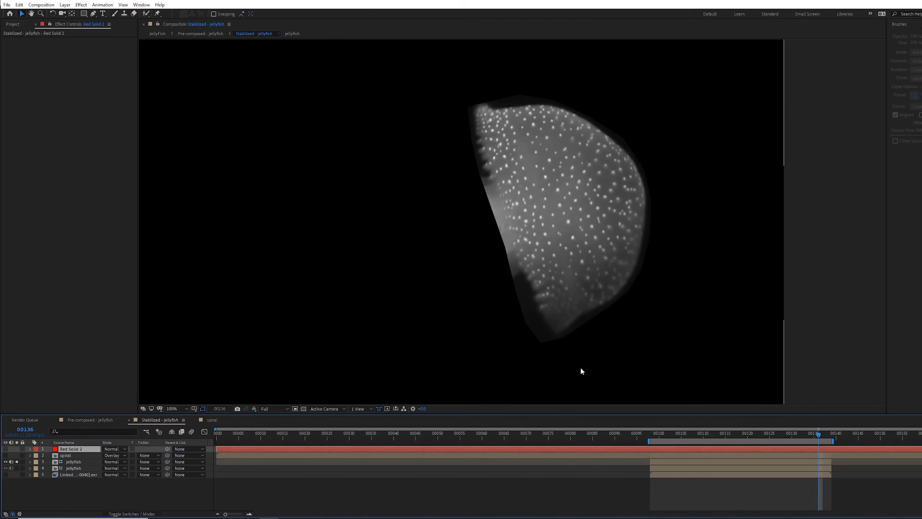
- Draw a closed curved mask on the red solid that follows the bell's inner edge and loops loosely around its outer side
{"action": "left_click", "coordinate": [569, 347]}
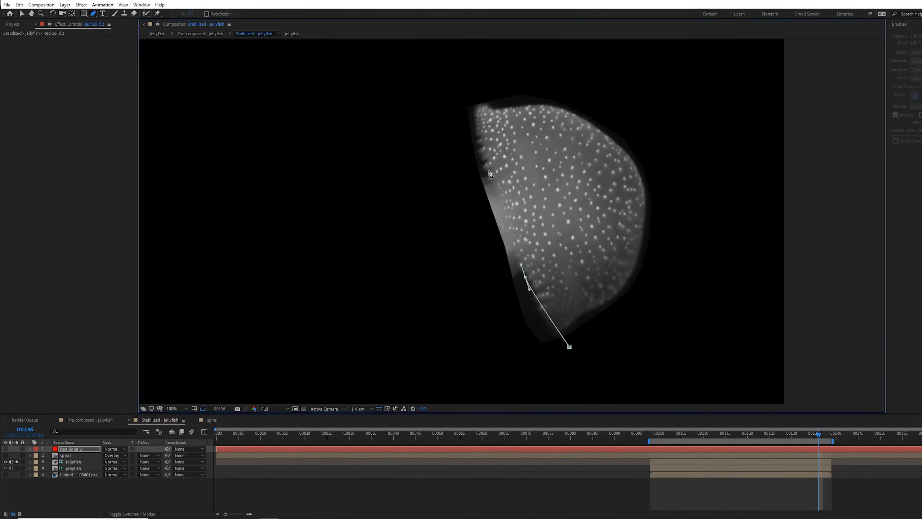
{"action": "left_click_drag", "start_coordinate": [474, 56], "coordinate": [482, 51]}
{"action": "left_click_drag", "start_coordinate": [659, 75], "coordinate": [691, 101]}
{"action": "left_click_drag", "start_coordinate": [695, 222], "coordinate": [697, 290]}
{"action": "left_click_drag", "start_coordinate": [593, 361], "coordinate": [584, 366]}
{"action": "left_click_drag", "start_coordinate": [569, 347], "coordinate": [553, 331]}
- Reveal the red solid's mask properties and enable Mask Path keyframing at frame 136
{"action": "key", "text": "v"}
{"action": "key", "text": "m"}
{"action": "key", "text": "m"}
{"action": "left_click", "coordinate": [55, 461]}
{"action": "left_click", "coordinate": [707, 456]}
- Adjust the mask points along the bell's inner edge at frames 123 and 115
{"action": "left_click_drag", "start_coordinate": [817, 434], "coordinate": [760, 437]}
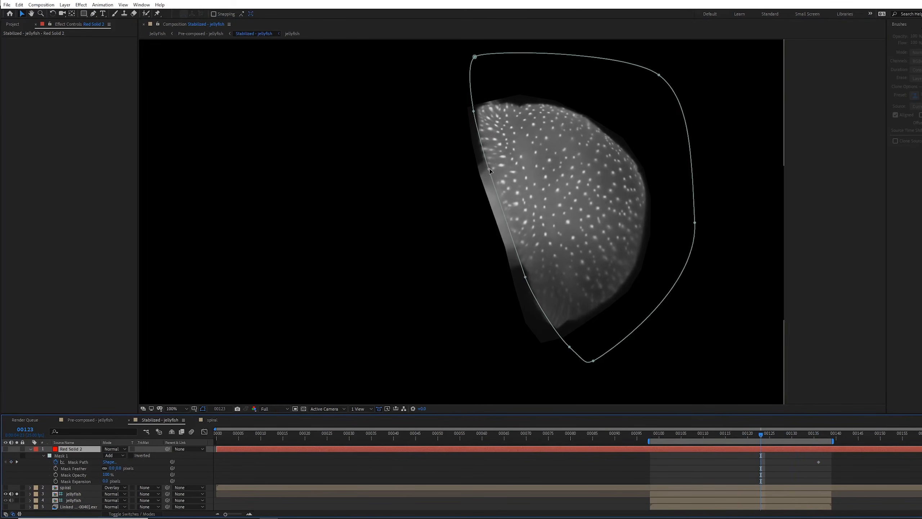
{"action": "left_click_drag", "start_coordinate": [489, 169], "coordinate": [490, 169]}
{"action": "key", "text": "Page_Up"}
{"action": "key", "text": "Page_Up"}
{"action": "key", "text": "Page_Up"}
{"action": "key", "text": "Page_Up"}
{"action": "key", "text": "Page_Up"}
{"action": "key", "text": "Page_Up"}
{"action": "key", "text": "Page_Up"}
{"action": "key", "text": "Page_Up"}
{"action": "left_click_drag", "start_coordinate": [525, 276], "coordinate": [534, 274]}
- Refit the lower inner-edge points of the mask to the bell at frame 111
{"action": "key", "text": "Page_Up"}
{"action": "key", "text": "Page_Up"}
{"action": "key", "text": "Page_Up"}
{"action": "key", "text": "Page_Up"}
{"action": "double_click", "coordinate": [537, 274]}
{"action": "double_click", "coordinate": [529, 283]}
{"action": "left_click_drag", "start_coordinate": [567, 346], "coordinate": [569, 346]}
- Refit the lower inner-edge points of the mask to the bell at frame 104
{"action": "key", "text": "Page_Up"}
{"action": "key", "text": "Page_Up"}
{"action": "key", "text": "Page_Up"}
{"action": "key", "text": "Page_Up"}
{"action": "key", "text": "Page_Up"}
{"action": "key", "text": "Page_Up"}
{"action": "key", "text": "Page_Up"}
{"action": "left_click_drag", "start_coordinate": [535, 274], "coordinate": [521, 274]}
{"action": "left_click", "coordinate": [552, 330]}
- Refit the mask's upper and lower inner-edge points to the bell at frame 98, and scrub the timeline to check the animation
{"action": "key", "text": "Page_Up"}
{"action": "key", "text": "Page_Up"}
{"action": "key", "text": "Page_Up"}
{"action": "key", "text": "Page_Up"}
{"action": "key", "text": "Page_Up"}
{"action": "key", "text": "Page_Up"}
{"action": "left_click_drag", "start_coordinate": [569, 345], "coordinate": [561, 343]}
{"action": "left_click_drag", "start_coordinate": [522, 275], "coordinate": [525, 274]}
{"action": "left_click_drag", "start_coordinate": [529, 286], "coordinate": [531, 285]}
{"action": "left_click_drag", "start_coordinate": [472, 109], "coordinate": [470, 109]}
{"action": "left_click_drag", "start_coordinate": [651, 434], "coordinate": [641, 470]}
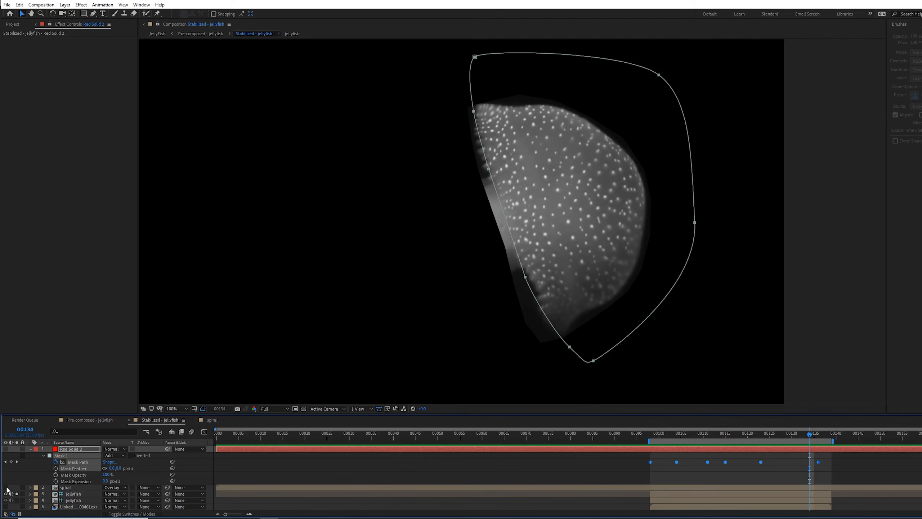
- Solo the spiral layer, use the masked red solid as its alpha matte, and set the Mask Feather to 10 pixels
{"action": "left_click", "coordinate": [17, 487]}
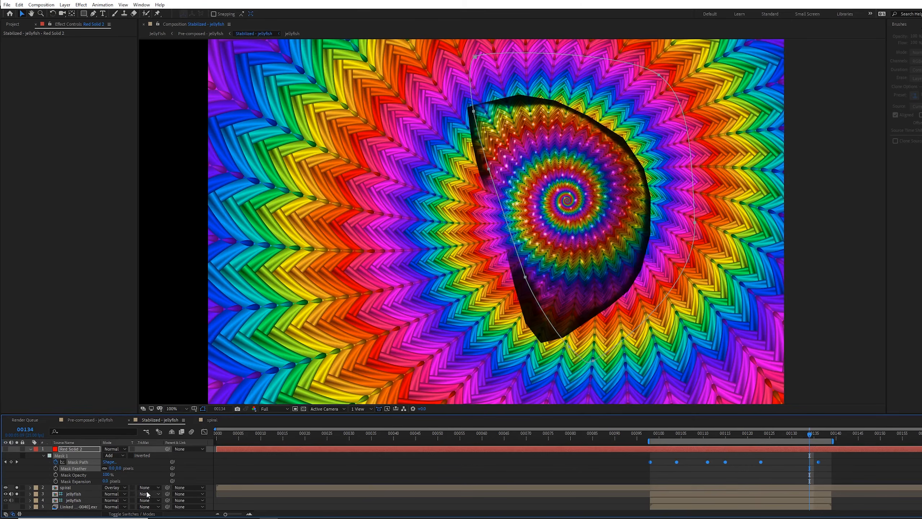
{"action": "left_click", "coordinate": [151, 488]}
{"action": "left_click", "coordinate": [161, 454]}
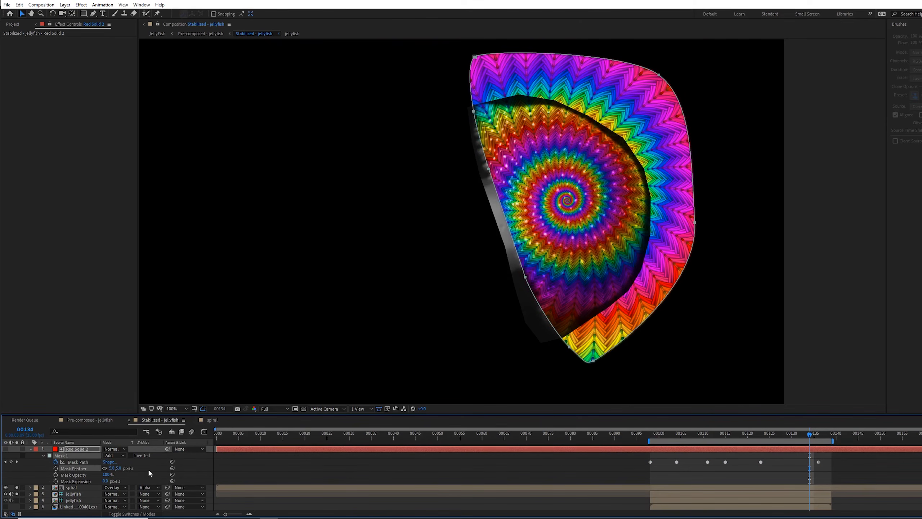
{"action": "left_click", "coordinate": [355, 472]}
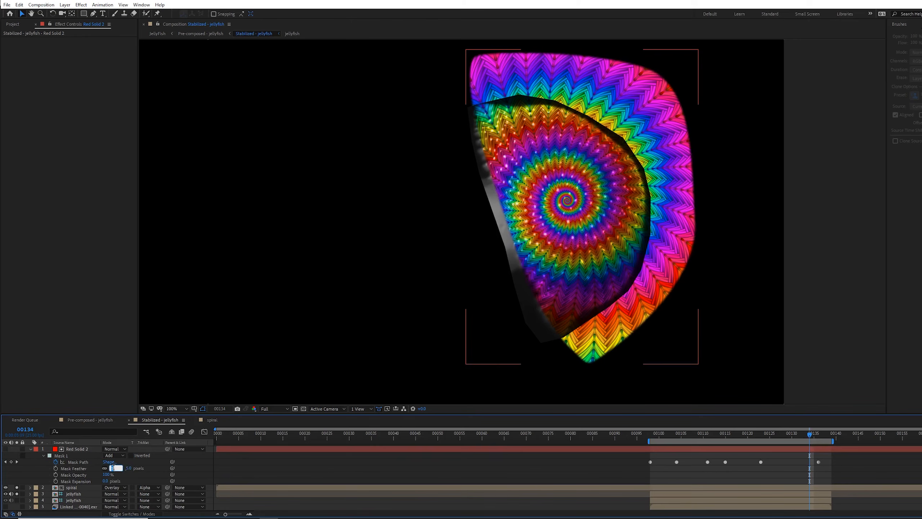
{"action": "type", "text": "10"}
{"action": "key", "text": "Return"}
{"action": "left_click", "coordinate": [474, 472]}
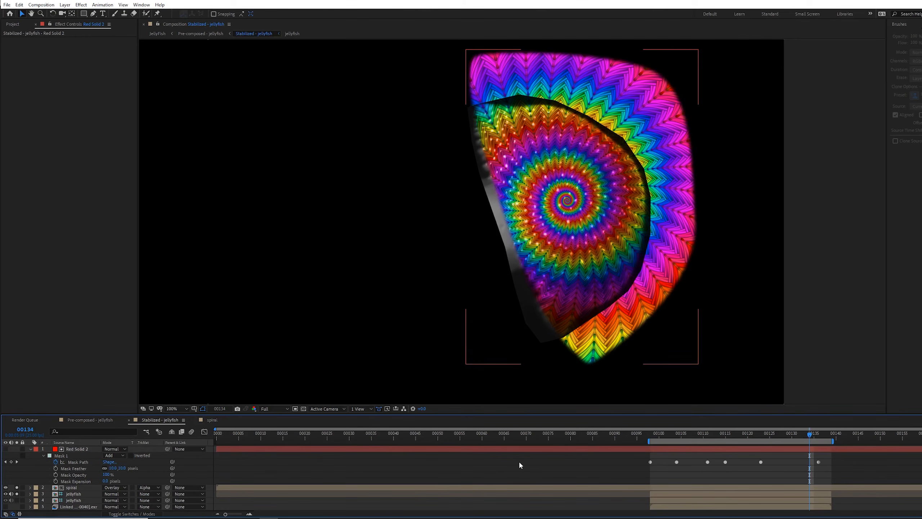
- Return to the Pre-composed - jellyfish composition and play the clip to check the masked spiral on the bell
{"action": "key", "text": "Tab"}
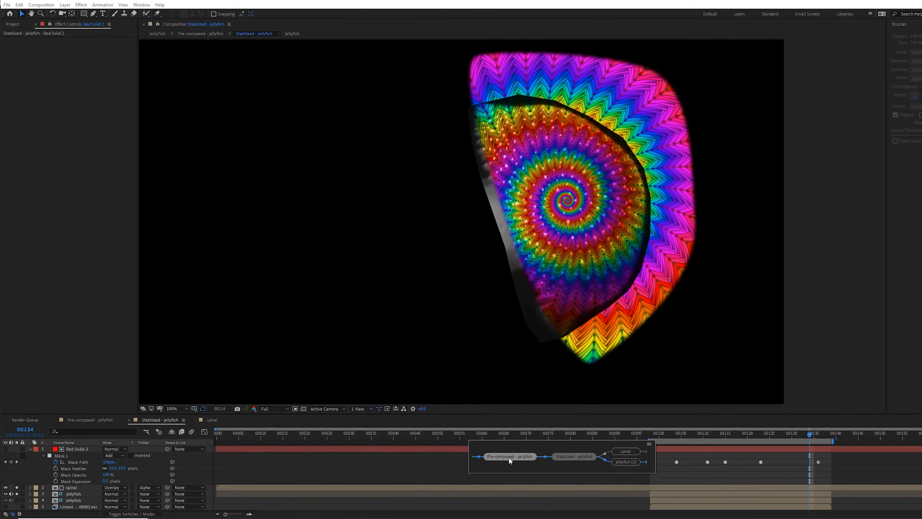
{"action": "left_click", "coordinate": [510, 456]}
{"action": "left_click", "coordinate": [567, 492]}
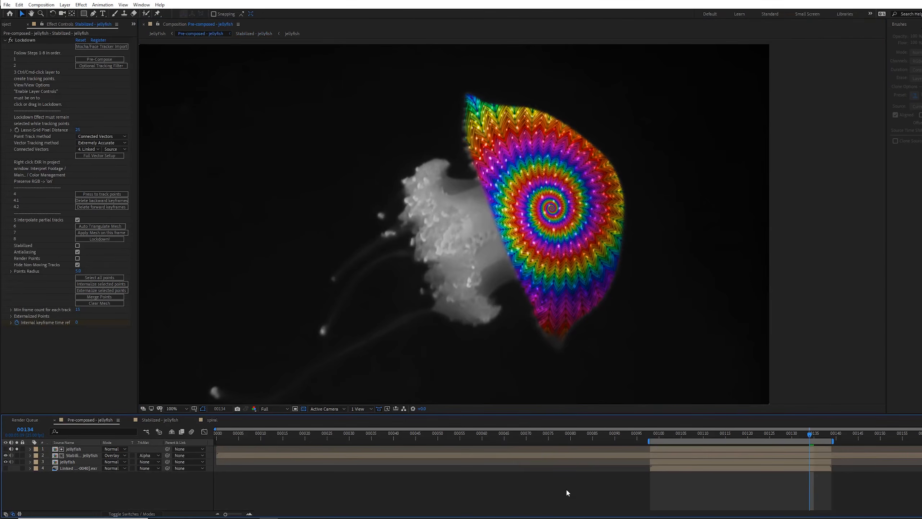
{"action": "key", "text": "space"}
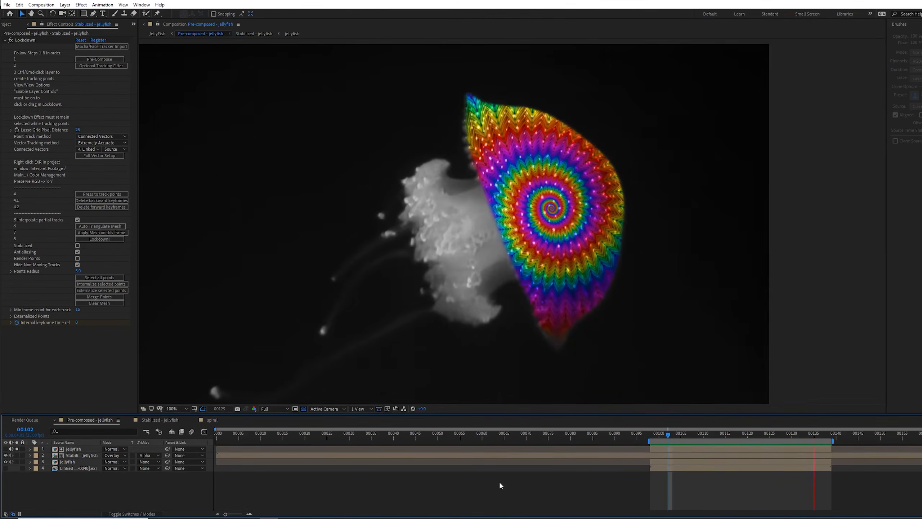